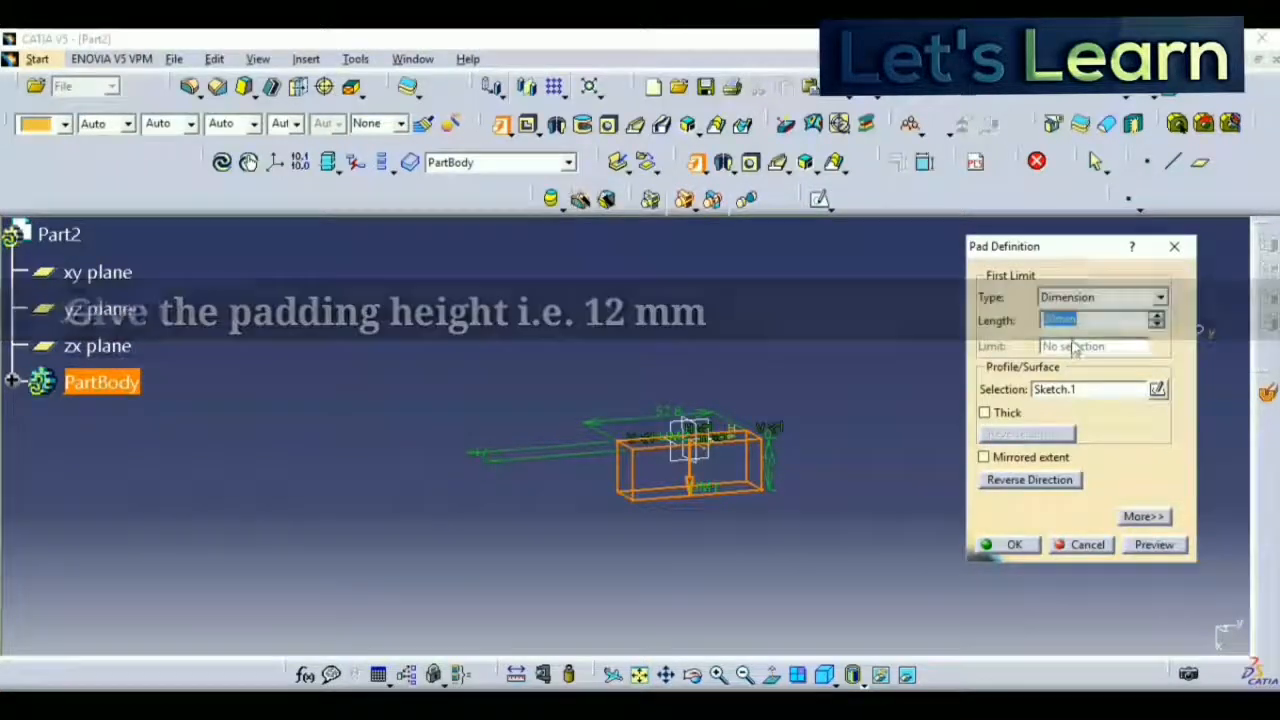
# Pad the rectangular base profile to a length of 12 mm
pyautogui.write('12')
pyautogui.click(1012, 544)
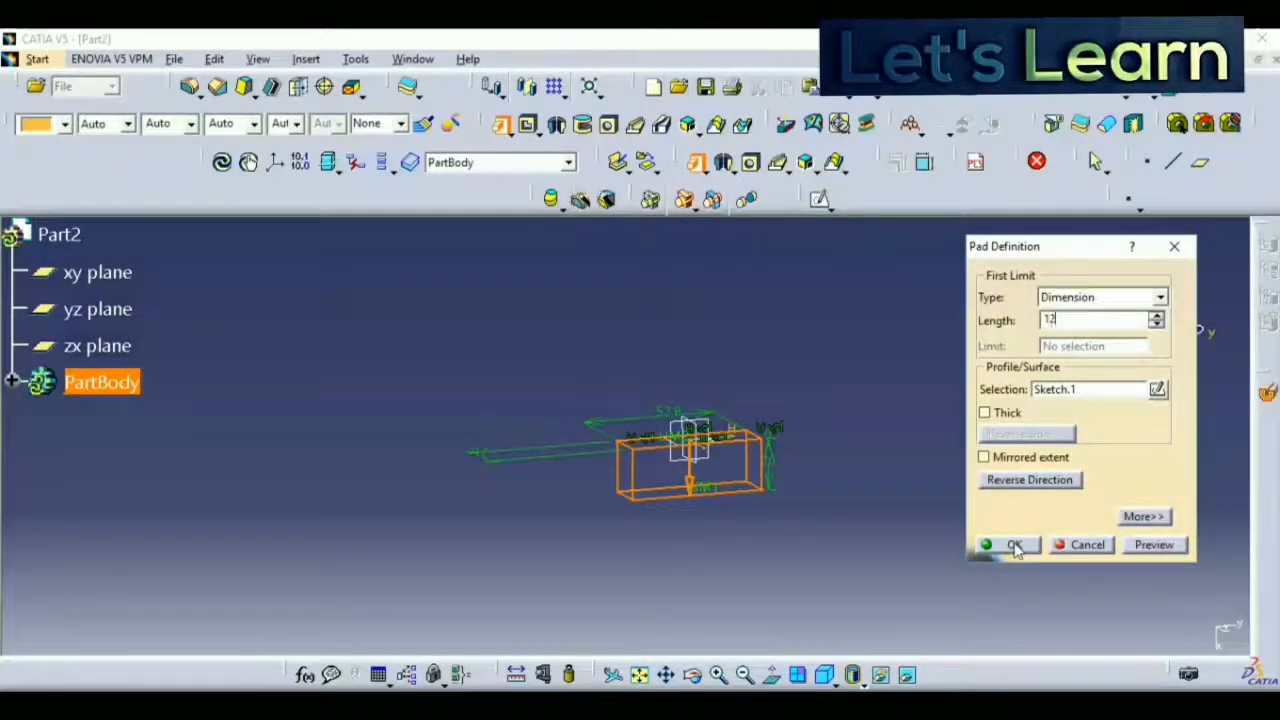
pyautogui.moveTo(719, 370); pyautogui.dragTo(694, 477, button='middle')
pyautogui.rightClick(668, 467)
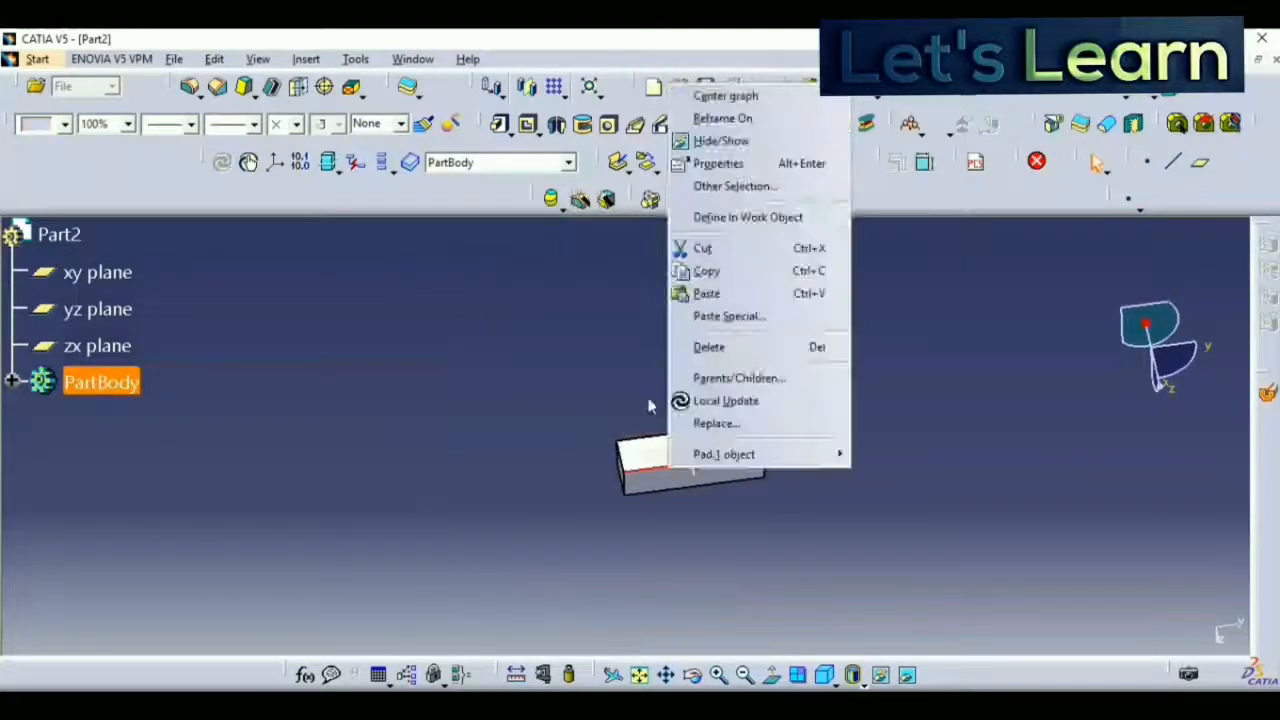
pyautogui.click(604, 416)
# Start a new sketch on the block's large upper face and fit the block in the view
pyautogui.click(733, 441)
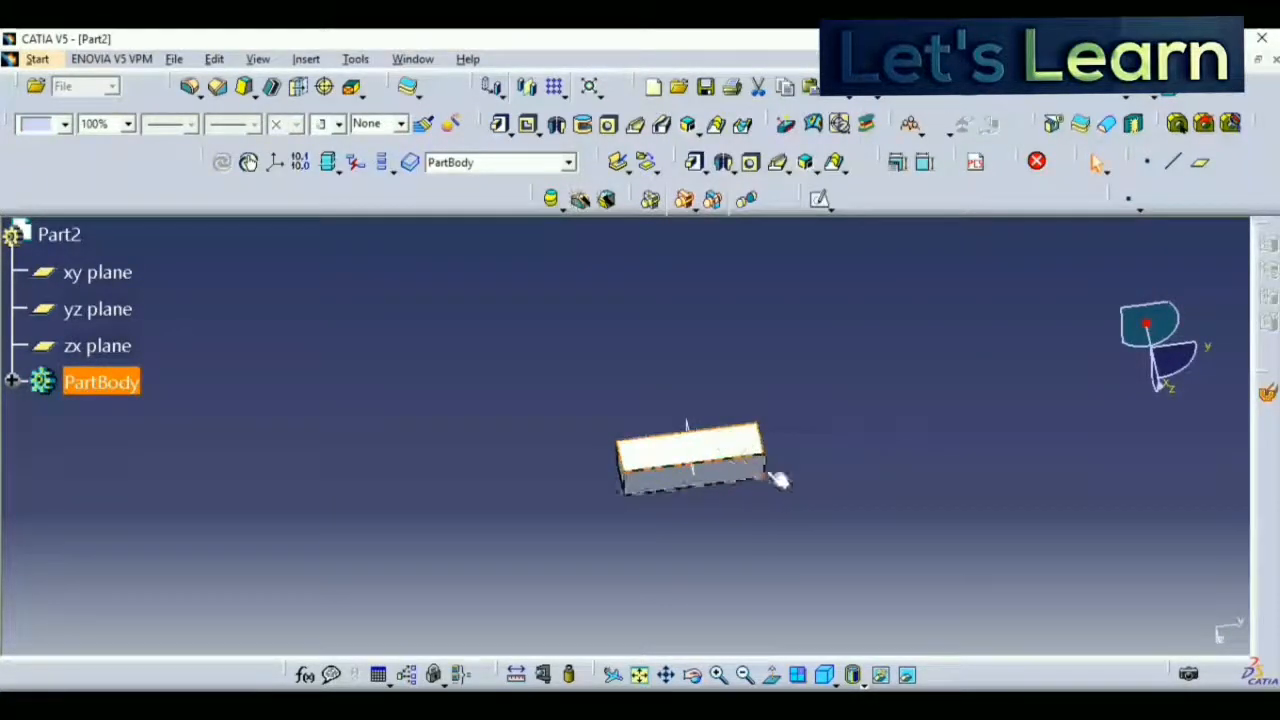
pyautogui.click(820, 201)
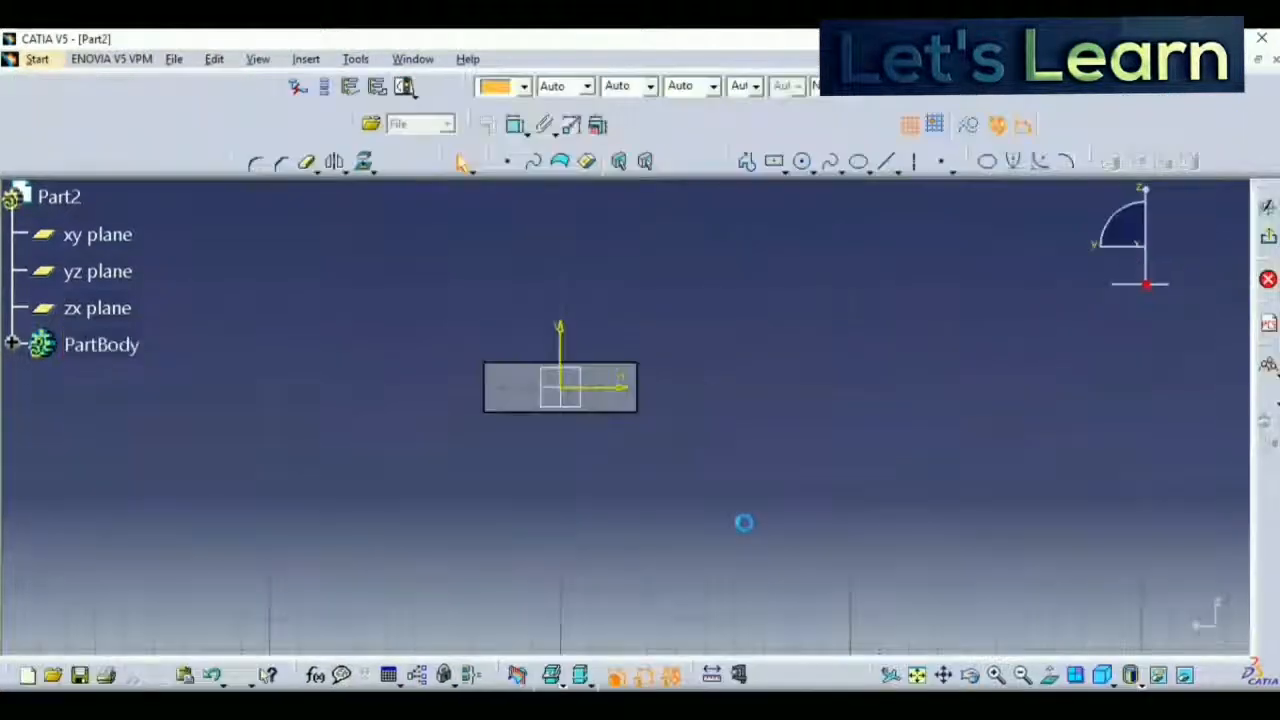
pyautogui.click(920, 677)
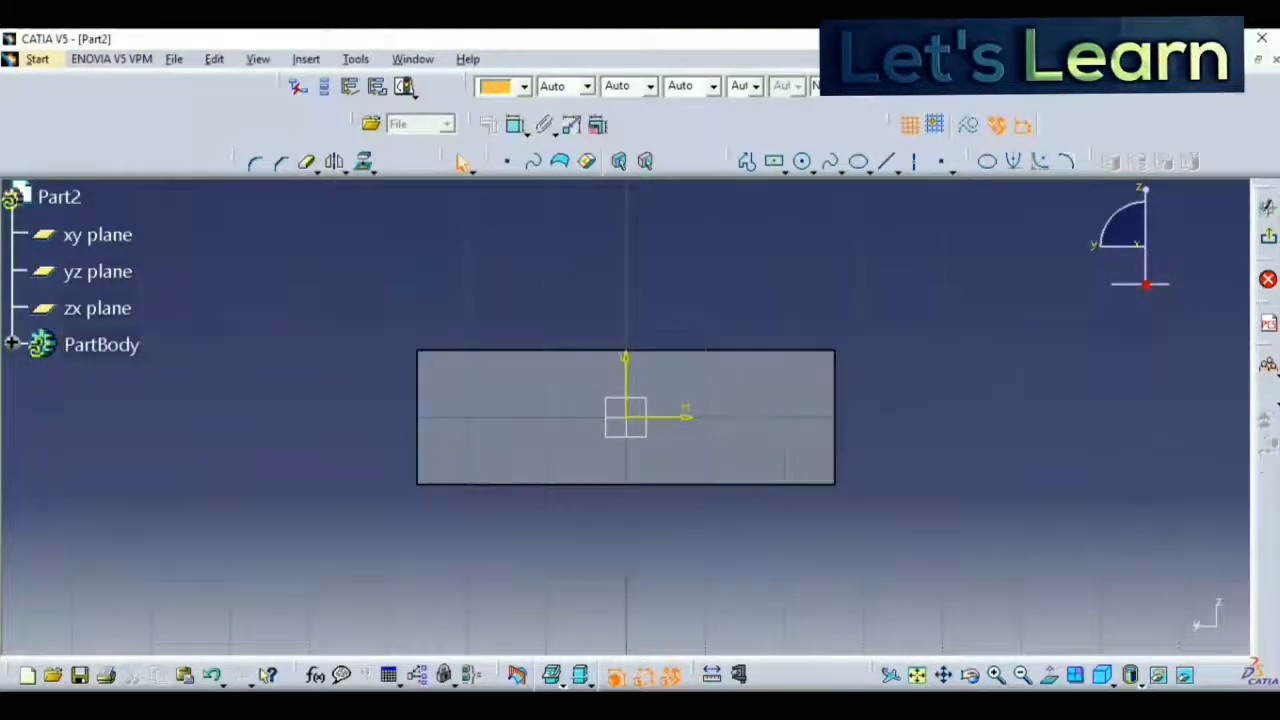
pyautogui.click(393, 673)
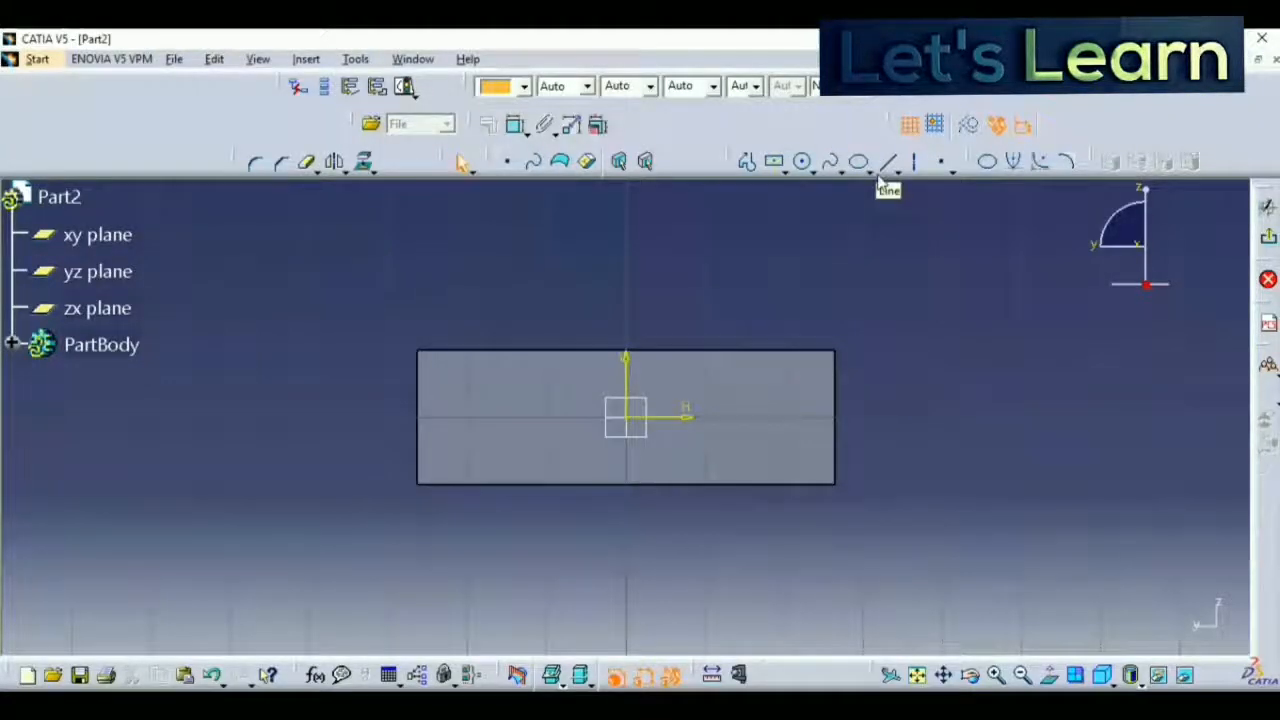
# Sketch a horizontal line ending on the vertical axis and constrain it 8.4 mm from the block's lower edge
pyautogui.click(690, 704)
pyautogui.click(664, 644)
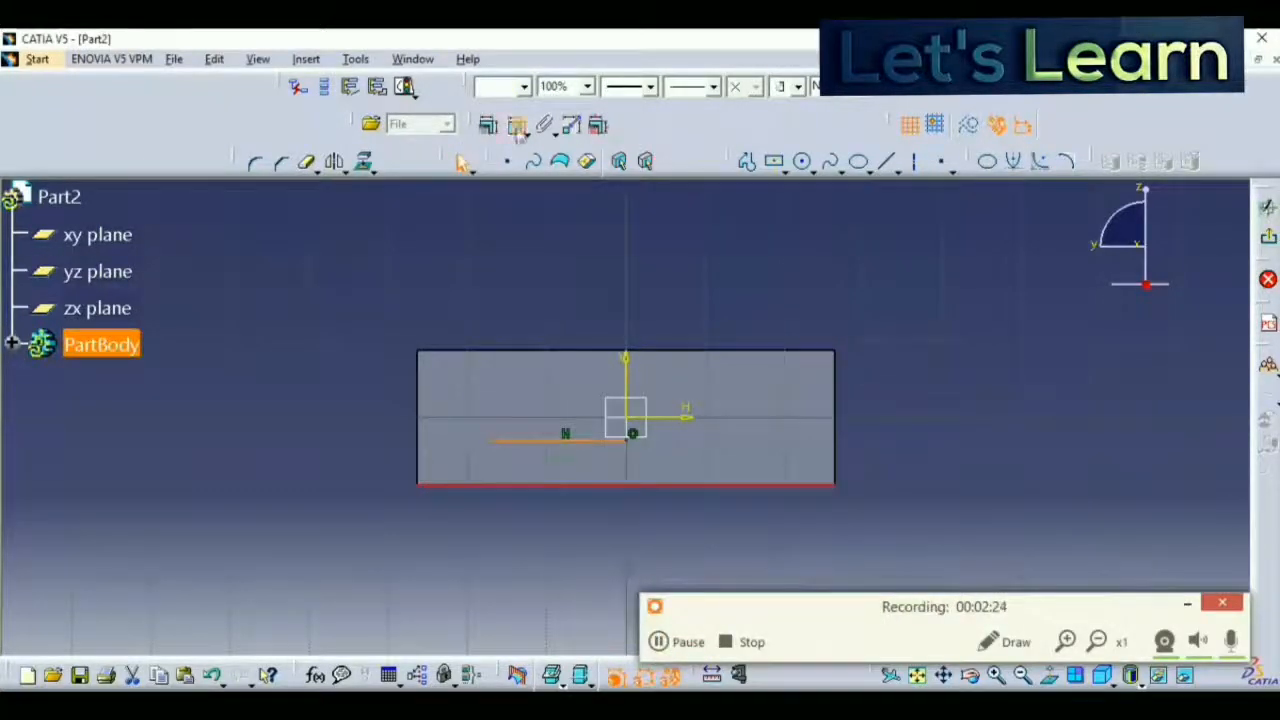
pyautogui.click(355, 396)
pyautogui.doubleClick(354, 393)
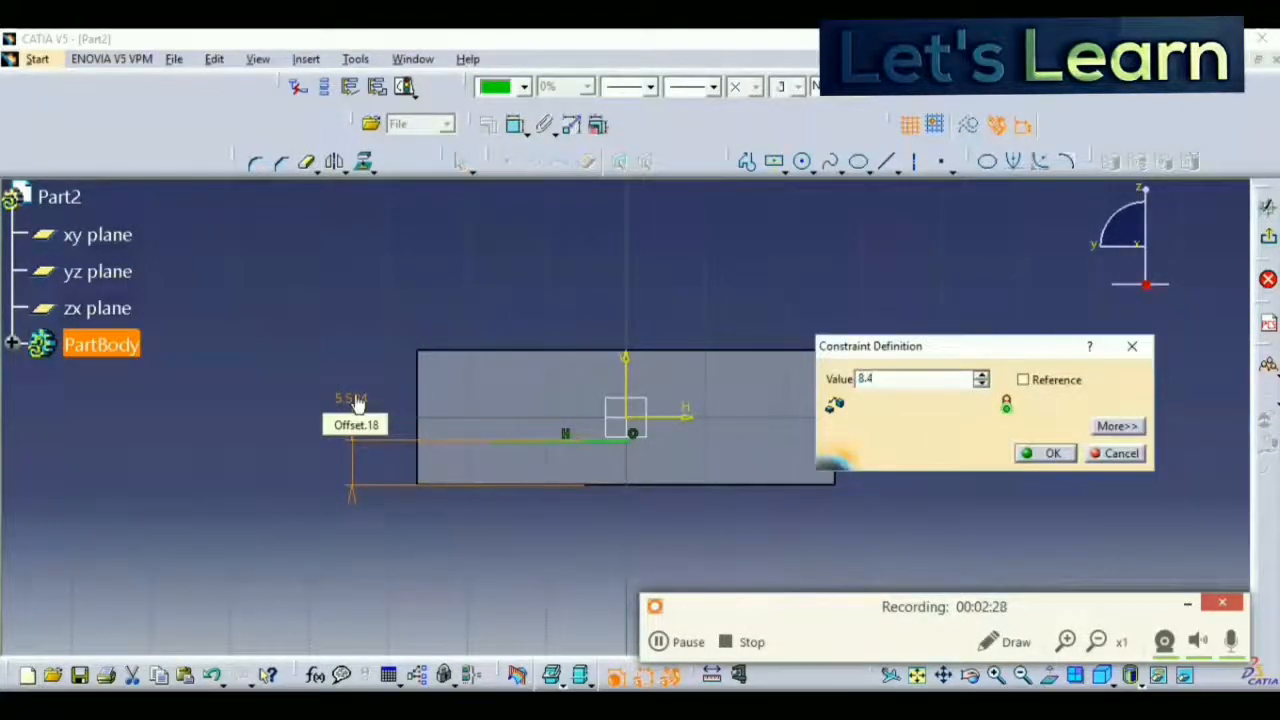
pyautogui.press('Return')
pyautogui.click(410, 566)
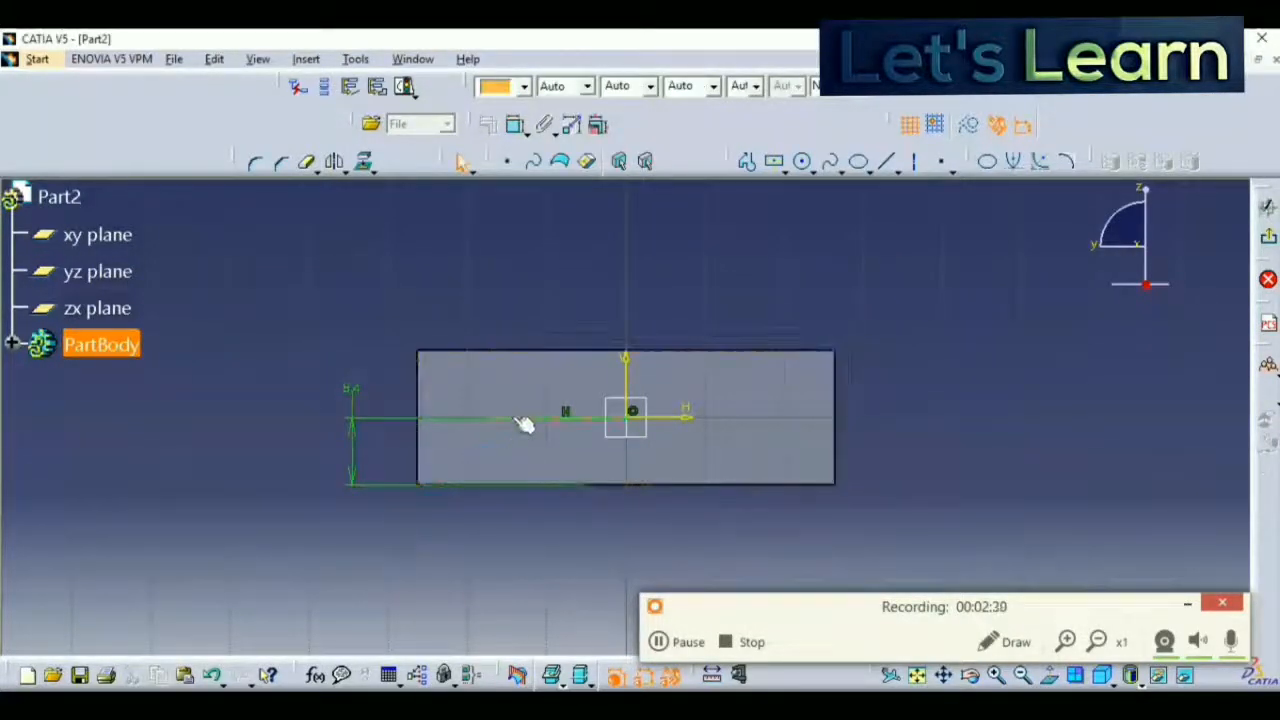
# Check the reference drawing and dimension the horizontal line's length as 15.65 mm
pyautogui.click(522, 418)
pyautogui.click(516, 126)
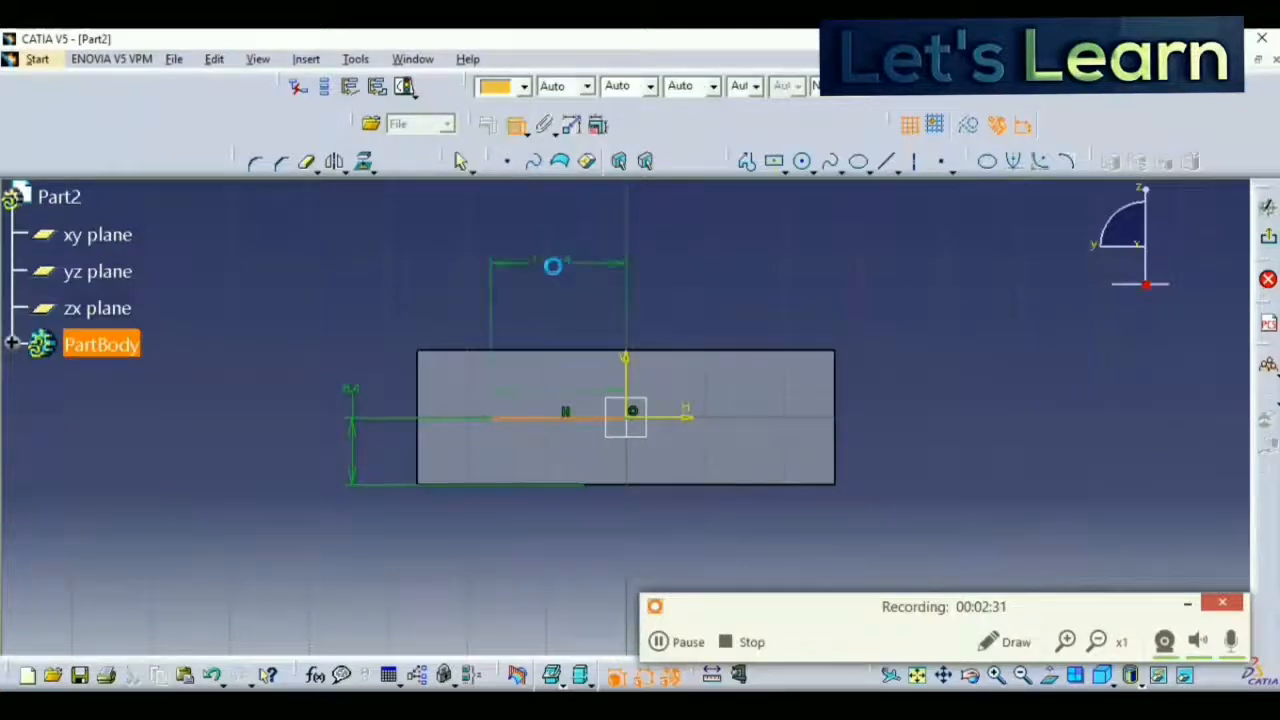
pyautogui.doubleClick(557, 266)
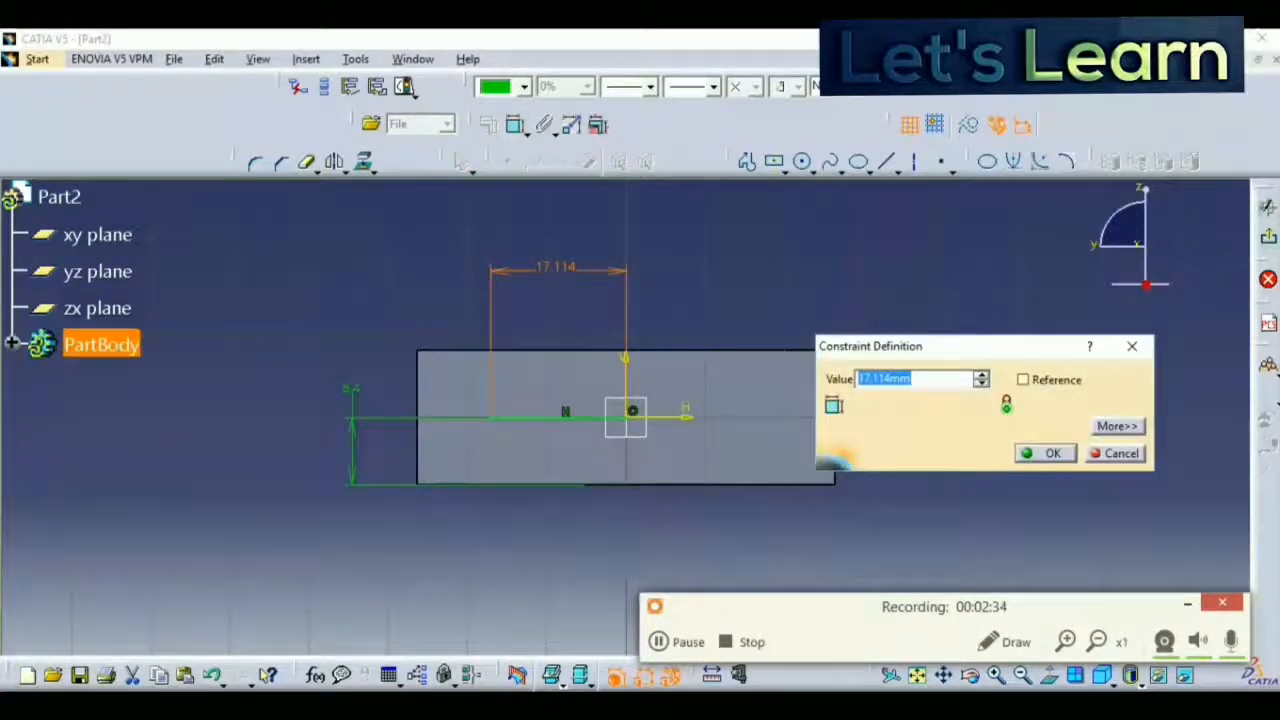
pyautogui.click(520, 702)
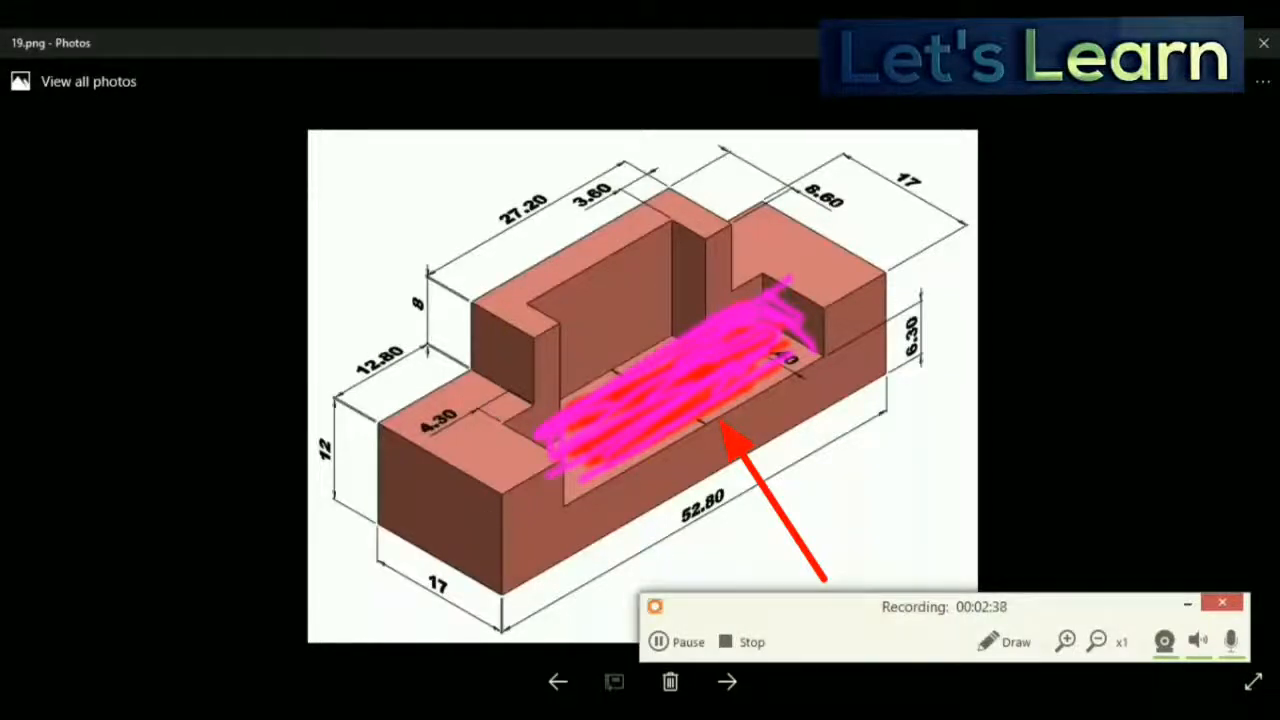
pyautogui.click(362, 704)
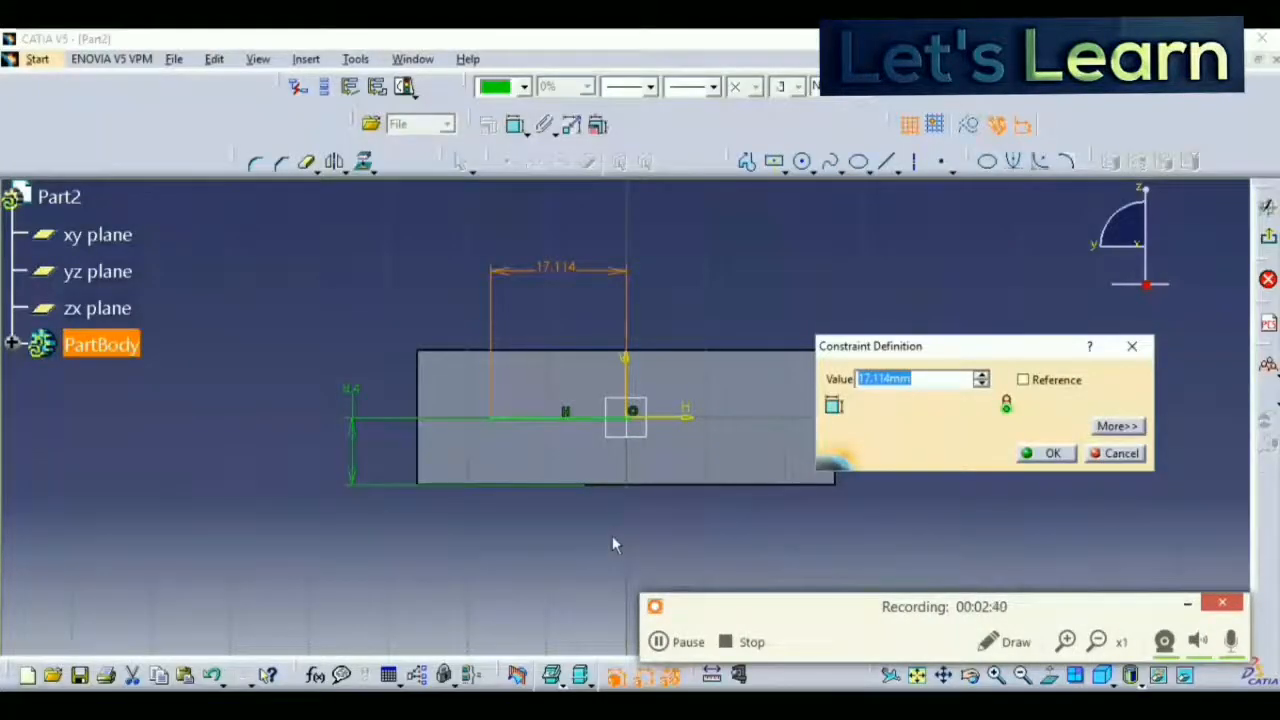
pyautogui.write('8')
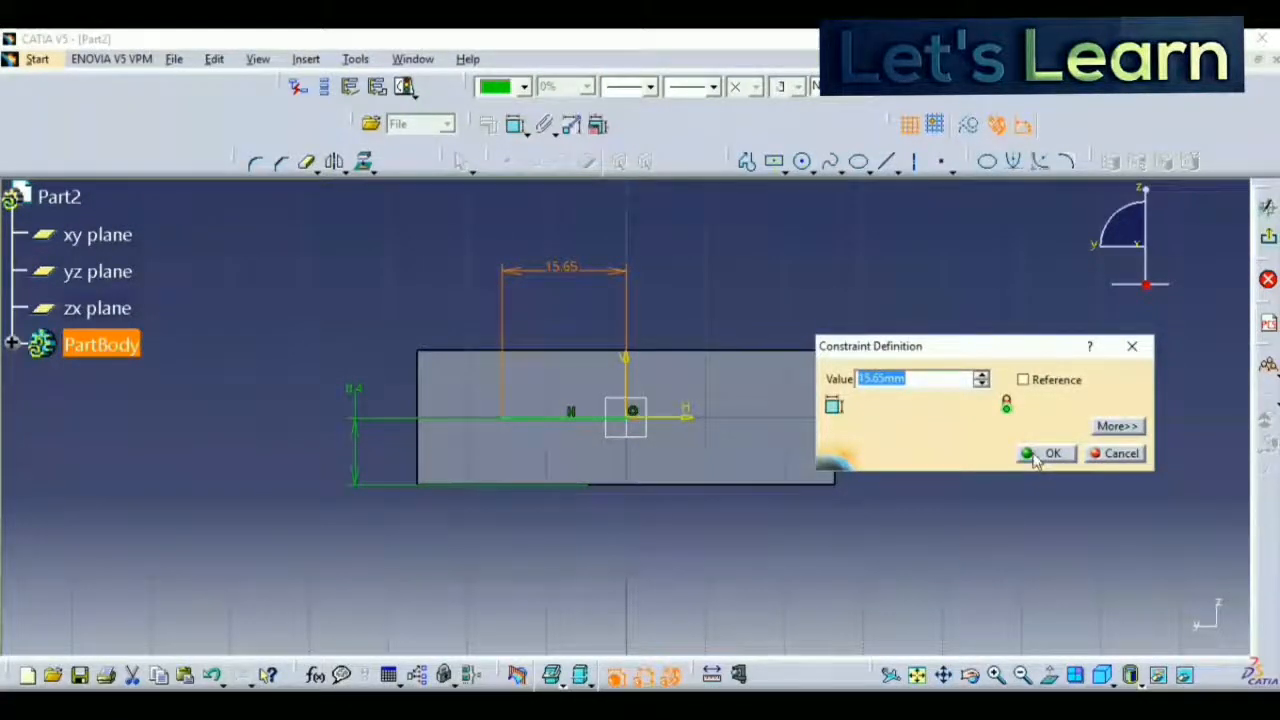
pyautogui.click(1040, 454)
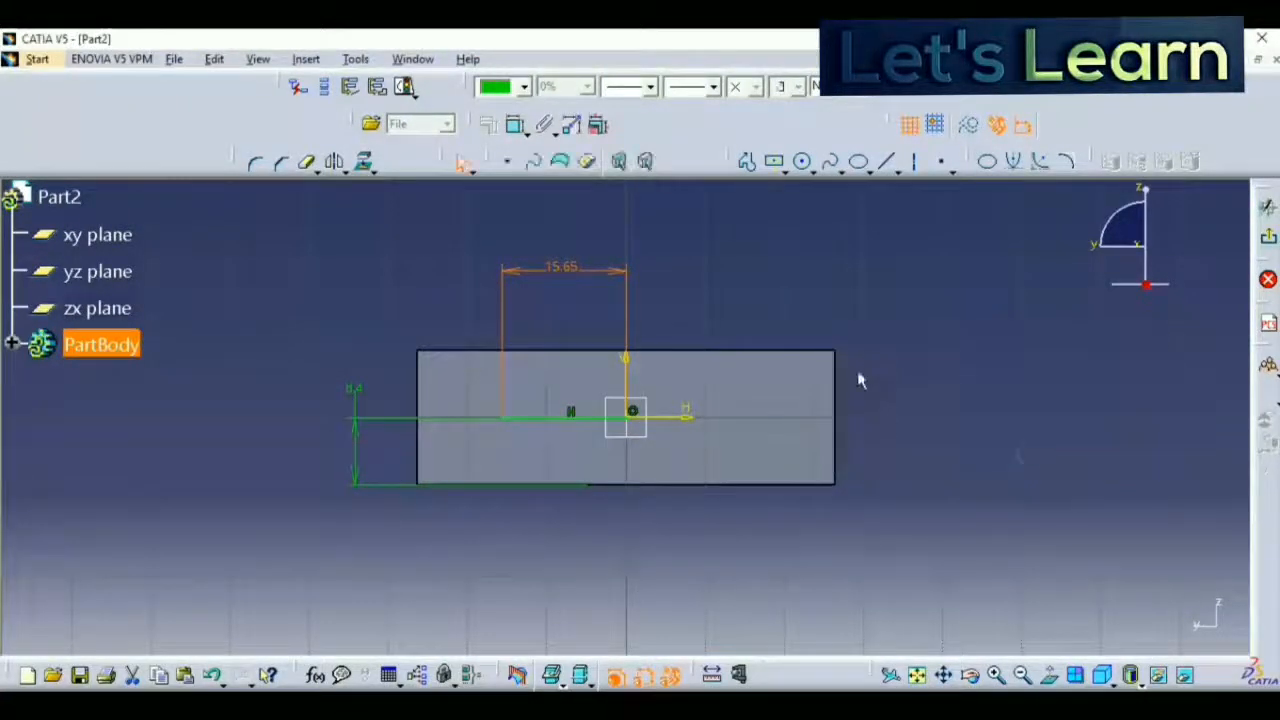
# Sketch a vertical line about 11 mm long from the horizontal line's outer end down past the block's lower edge
pyautogui.click(885, 161)
pyautogui.click(501, 417)
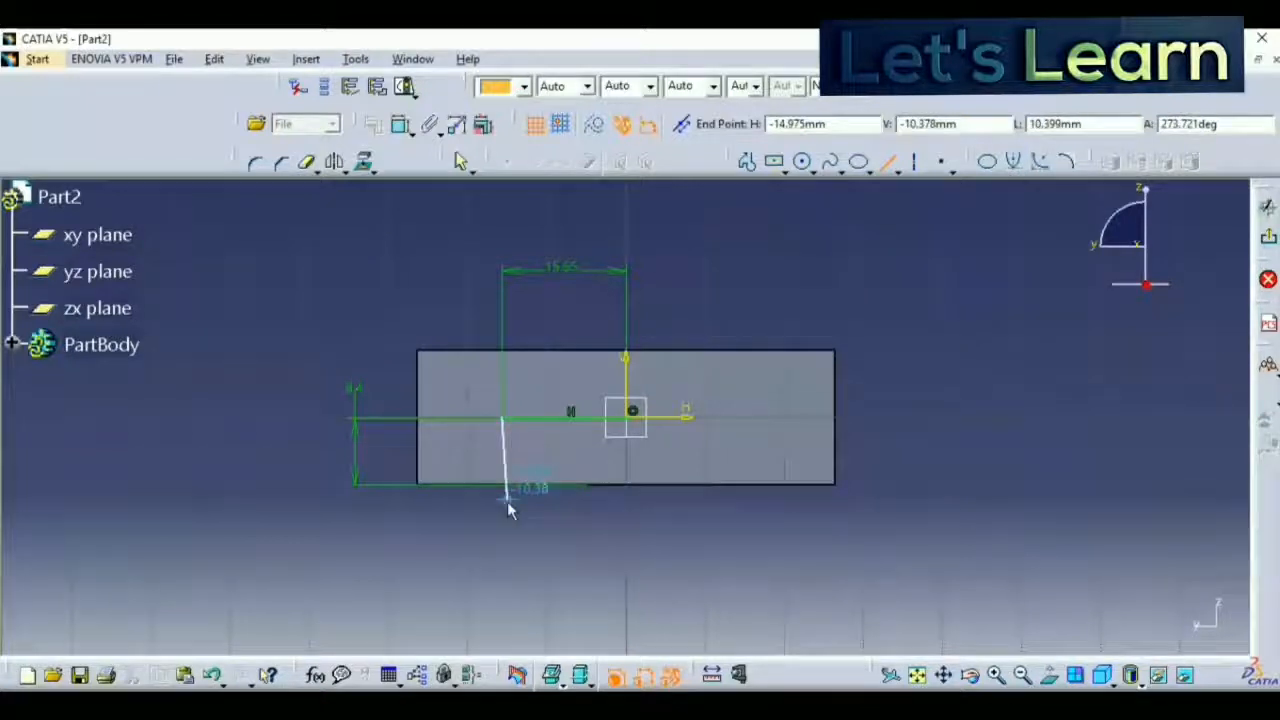
pyautogui.click(502, 500)
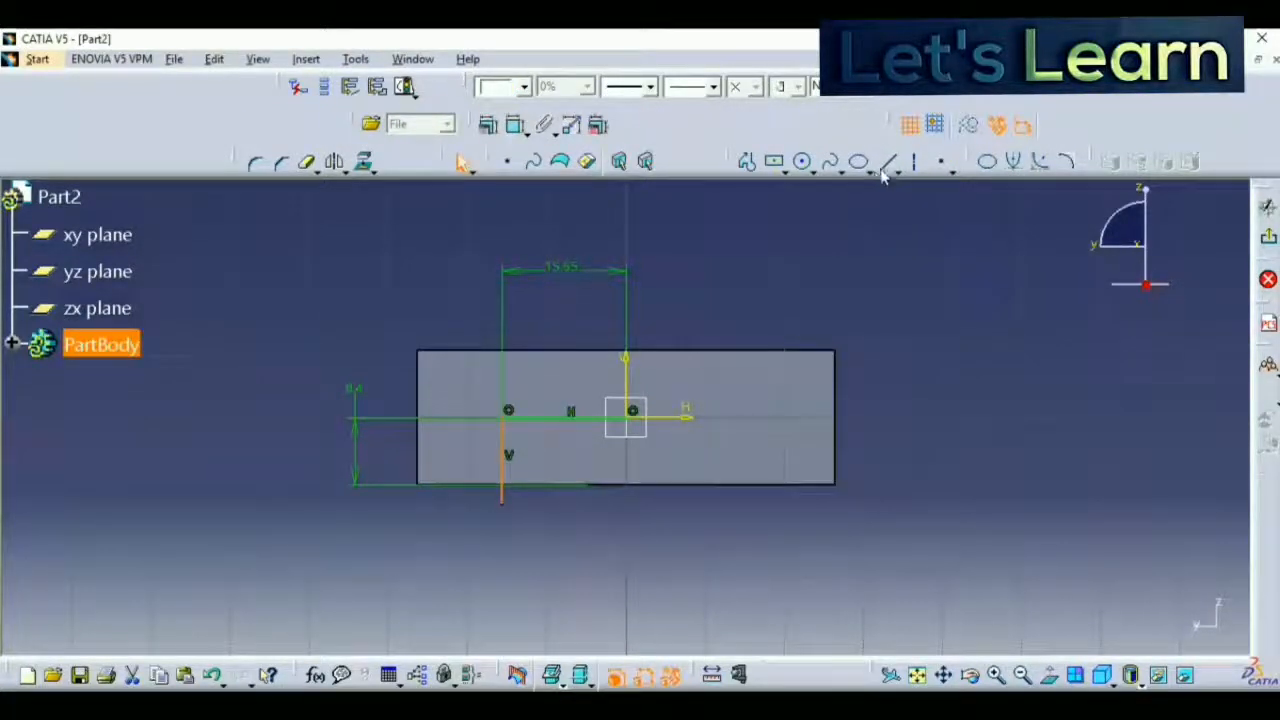
# Mirror the horizontal and vertical lines about the vertical sketch axis
pyautogui.click(788, 224)
pyautogui.click(588, 416)
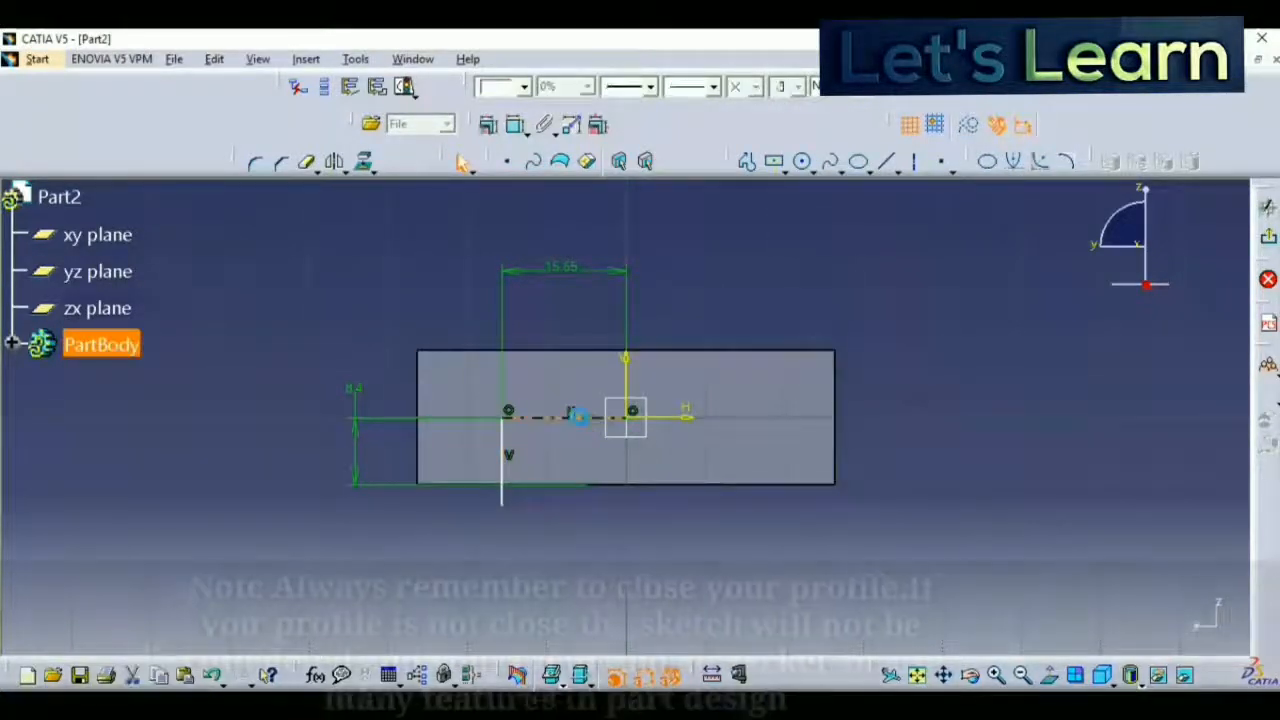
pyautogui.click(335, 168)
pyautogui.click(627, 374)
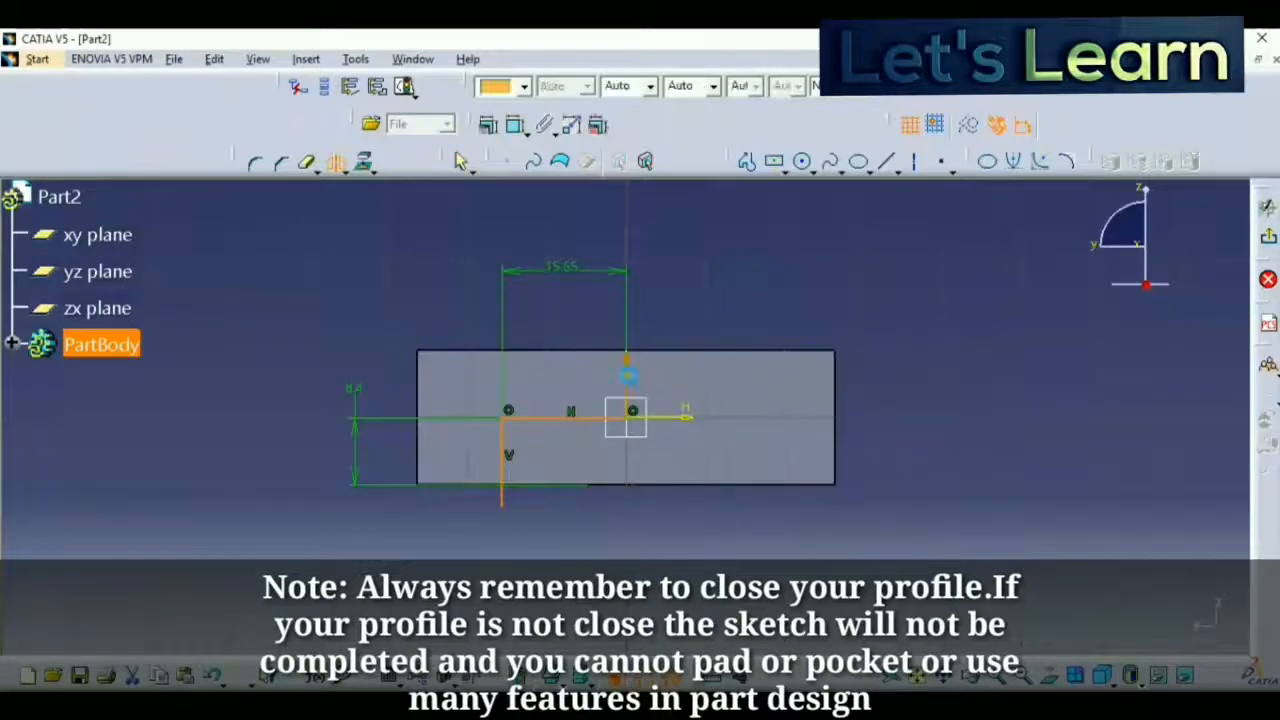
# Close the profile with a line joining the lower ends of the two vertical lines, and exit the sketch
pyautogui.click(880, 163)
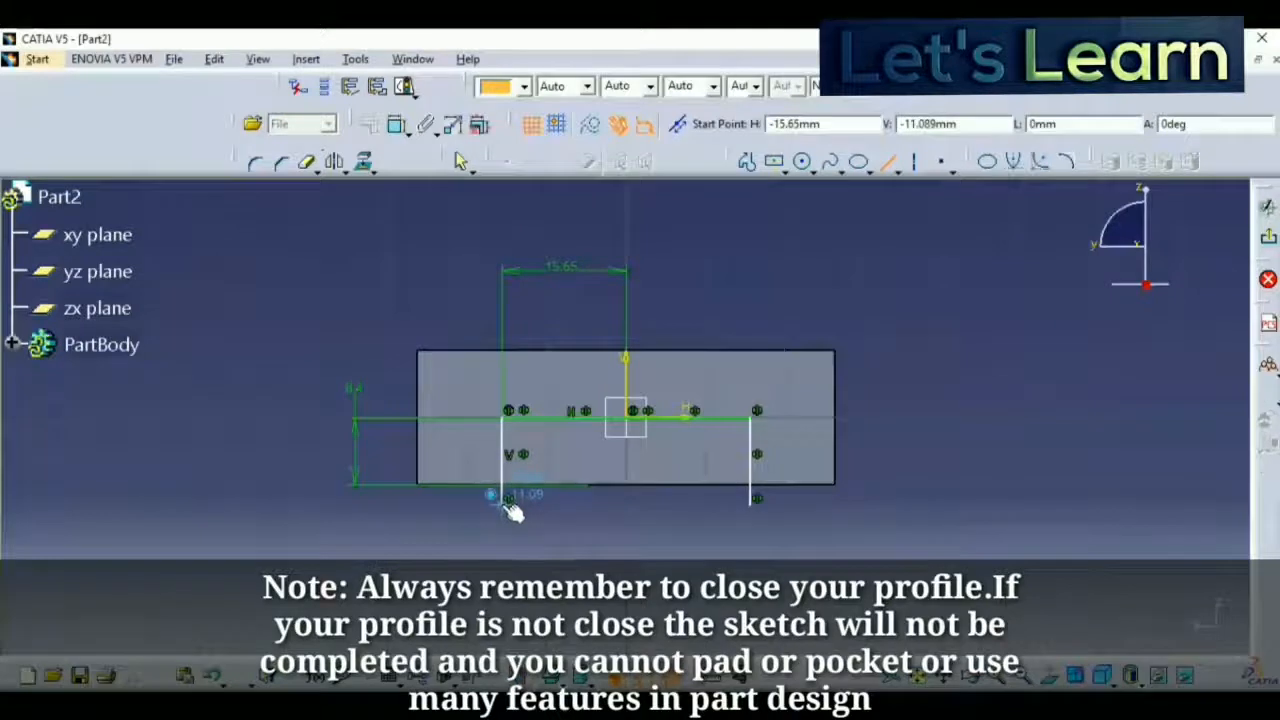
pyautogui.click(507, 503)
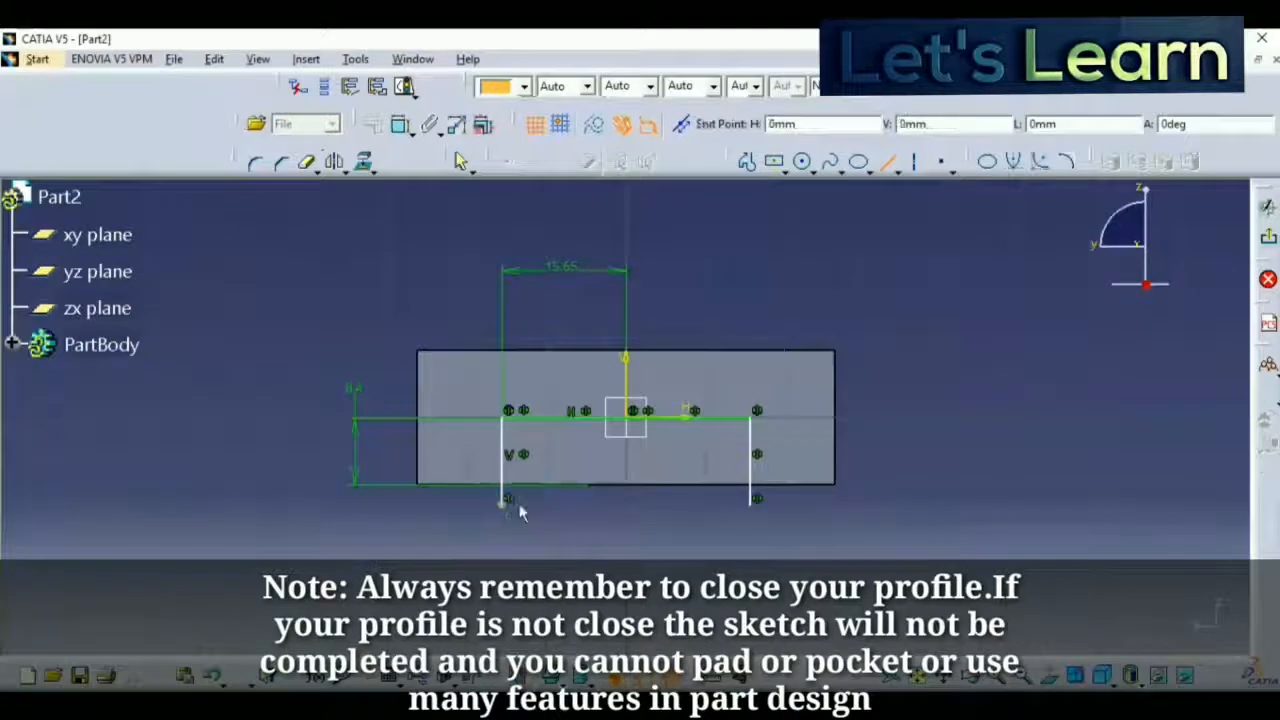
pyautogui.click(755, 500)
pyautogui.click(1267, 207)
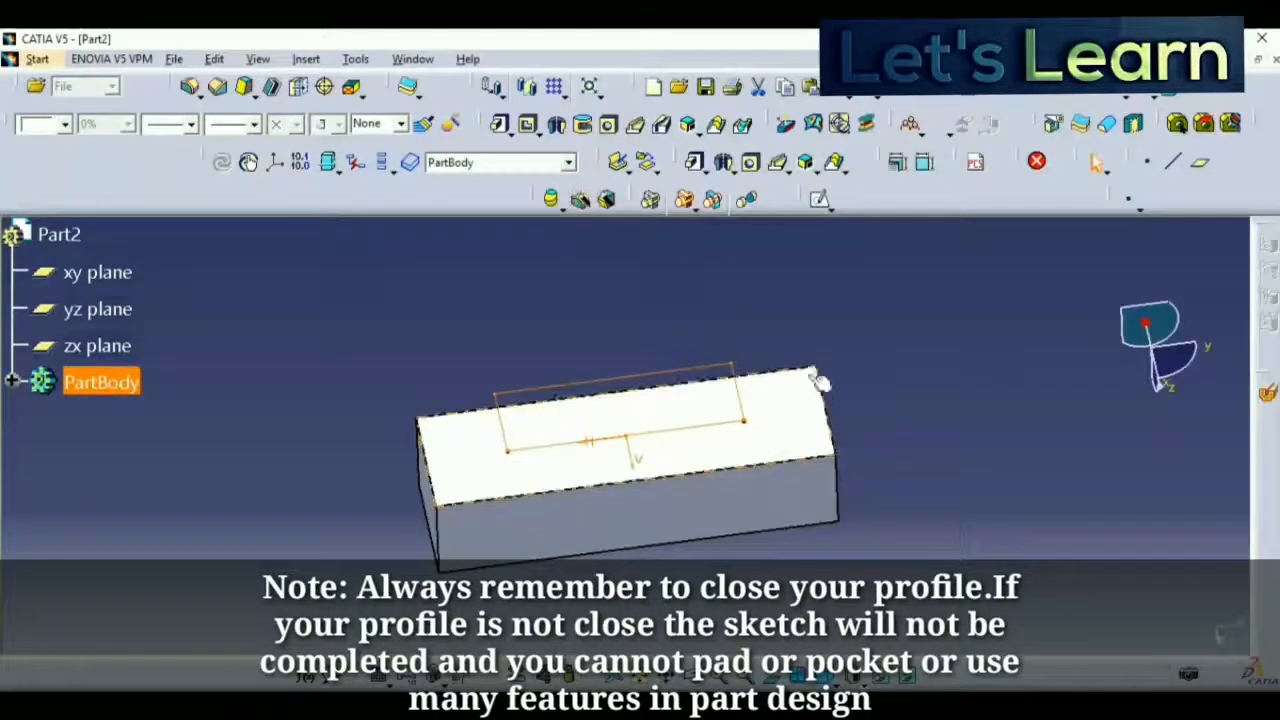
pyautogui.moveTo(864, 392); pyautogui.dragTo(633, 552, button='middle')
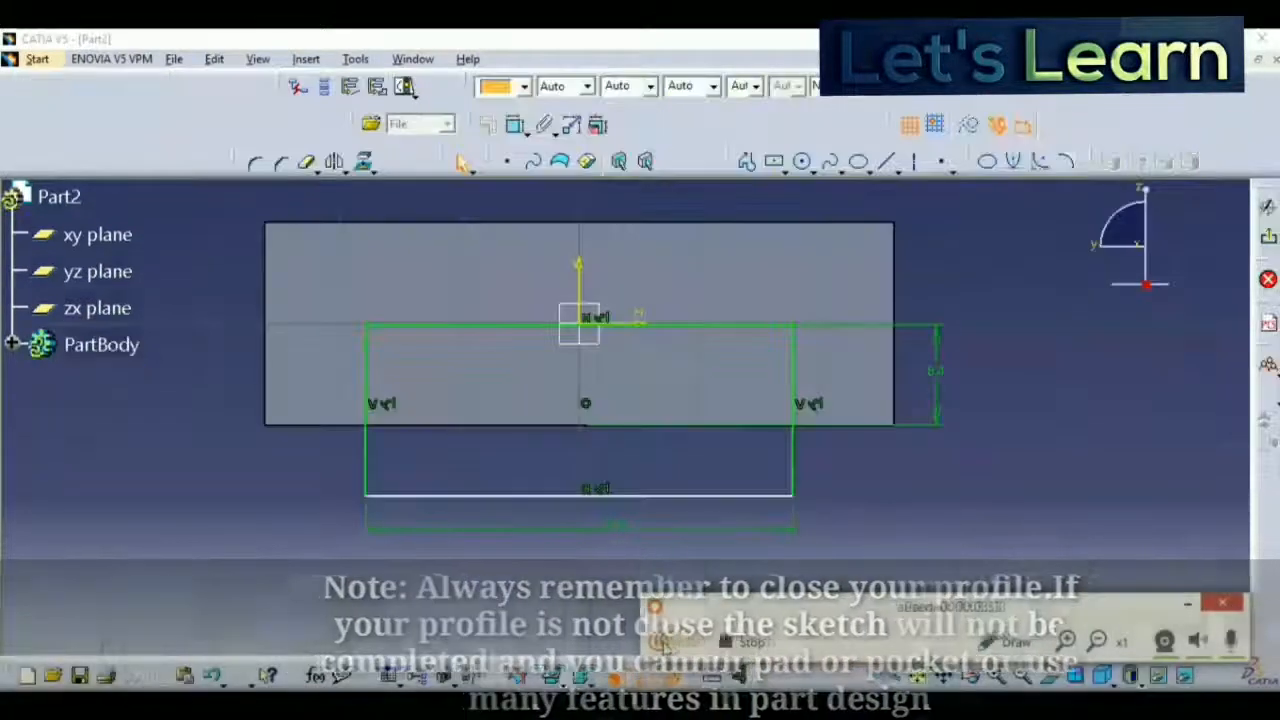
pyautogui.click(660, 641)
pyautogui.click(660, 641)
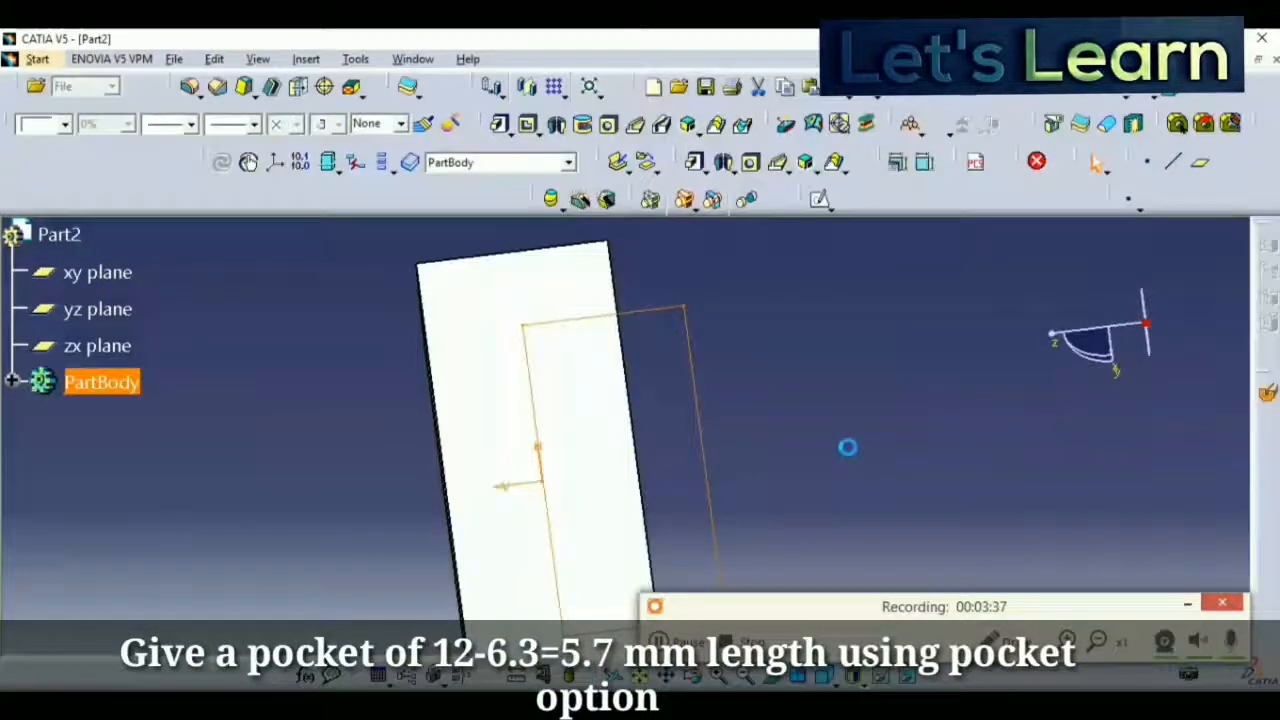
# Cut the closed profile into the block as a pocket with a depth of 12-6.3 mm, checking the reference drawing
pyautogui.moveTo(847, 447); pyautogui.dragTo(667, 451, button='middle')
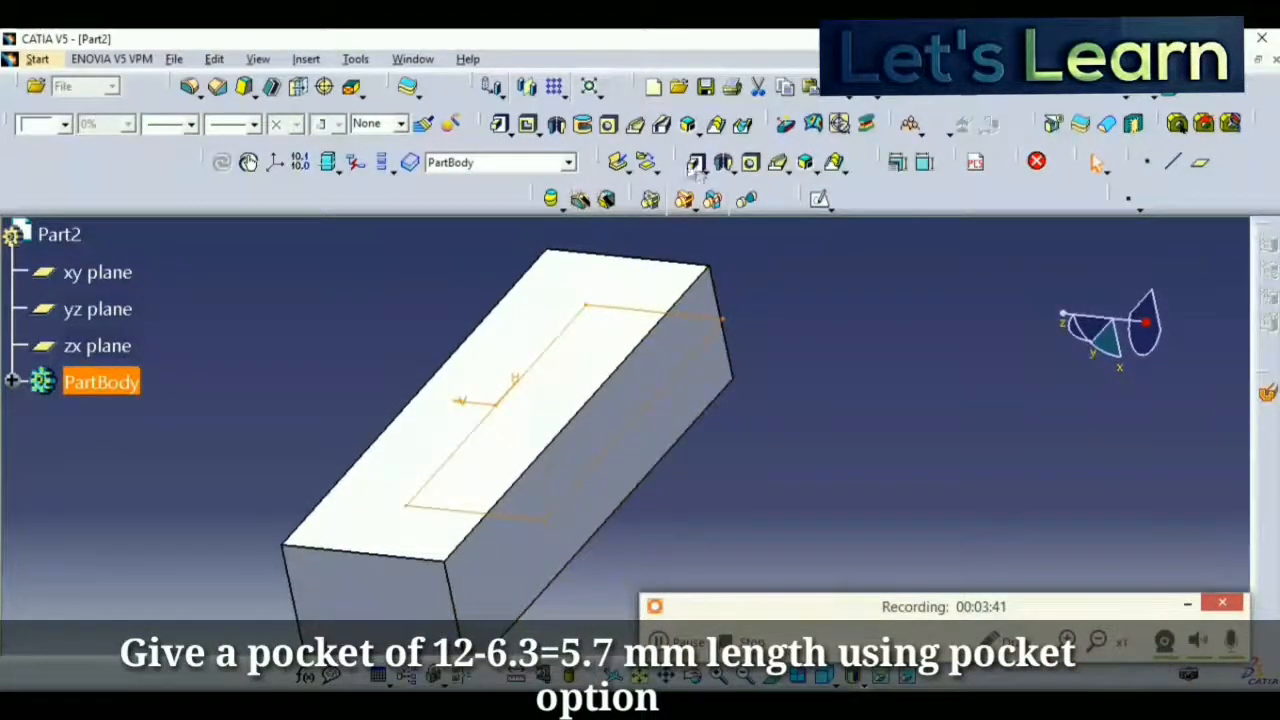
pyautogui.click(556, 127)
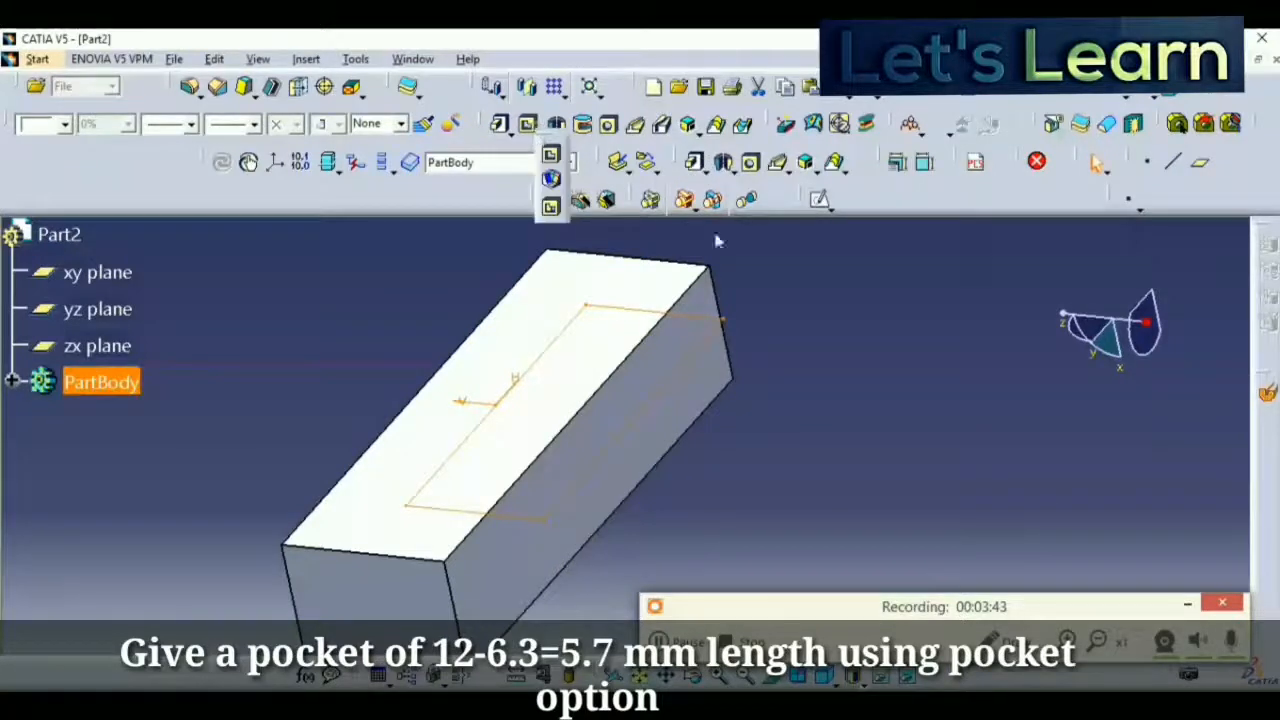
pyautogui.click(552, 158)
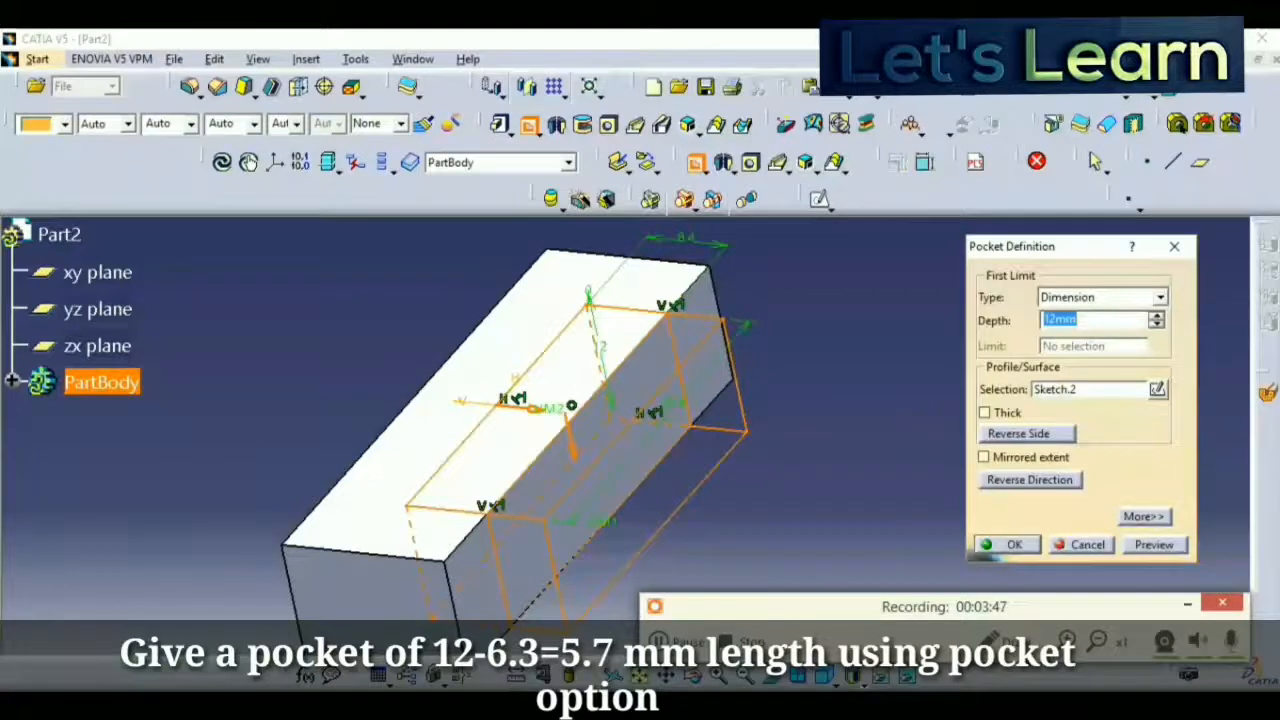
pyautogui.hotkey('alt', 'Tab')
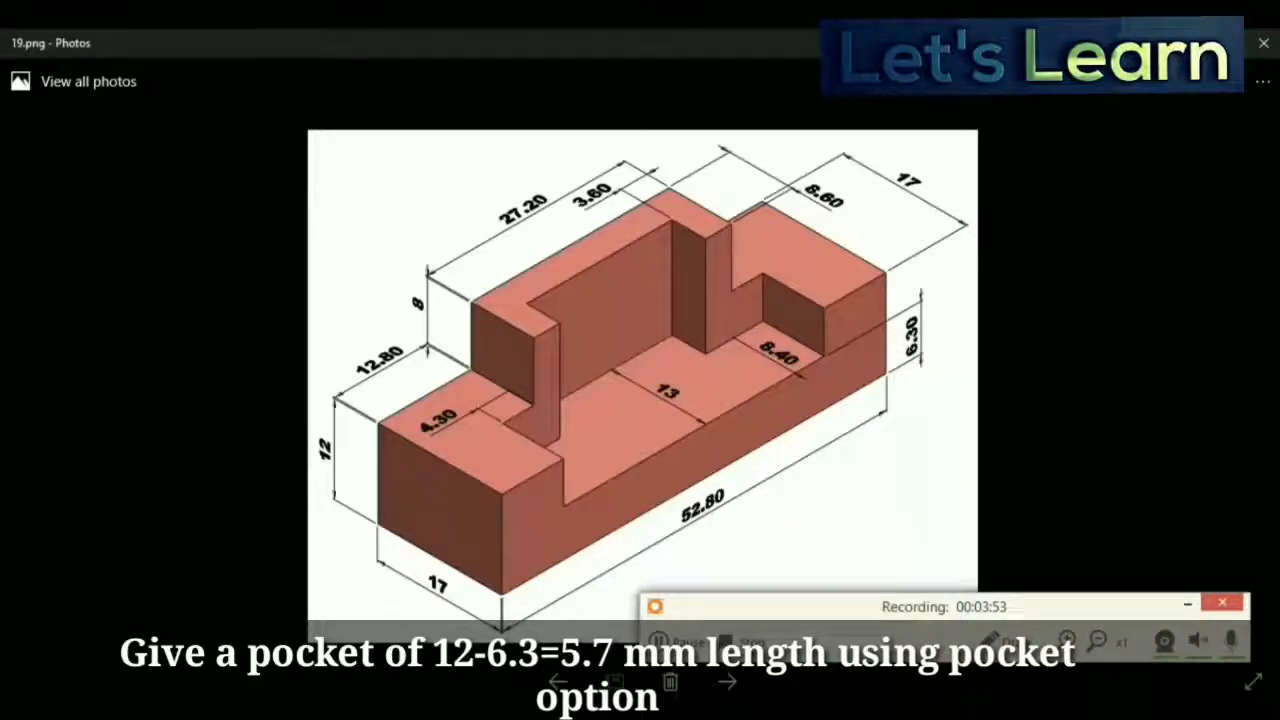
pyautogui.hotkey('alt', 'Tab')
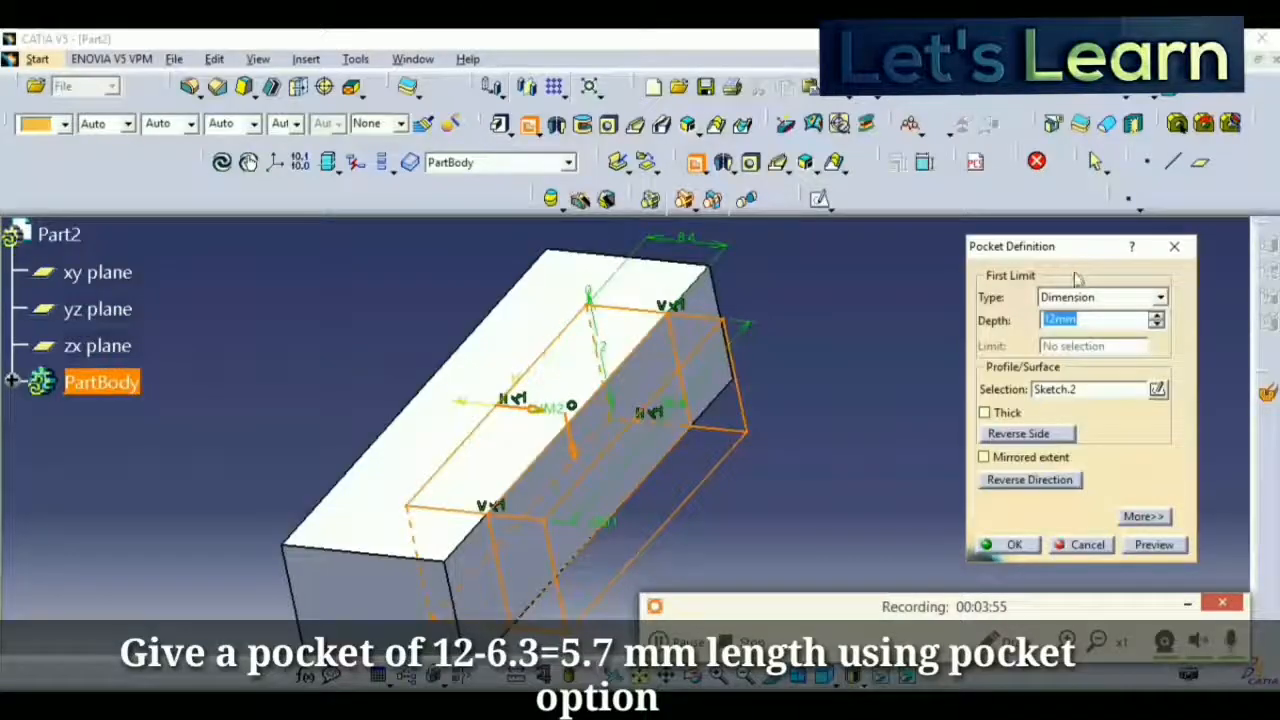
pyautogui.write('12-')
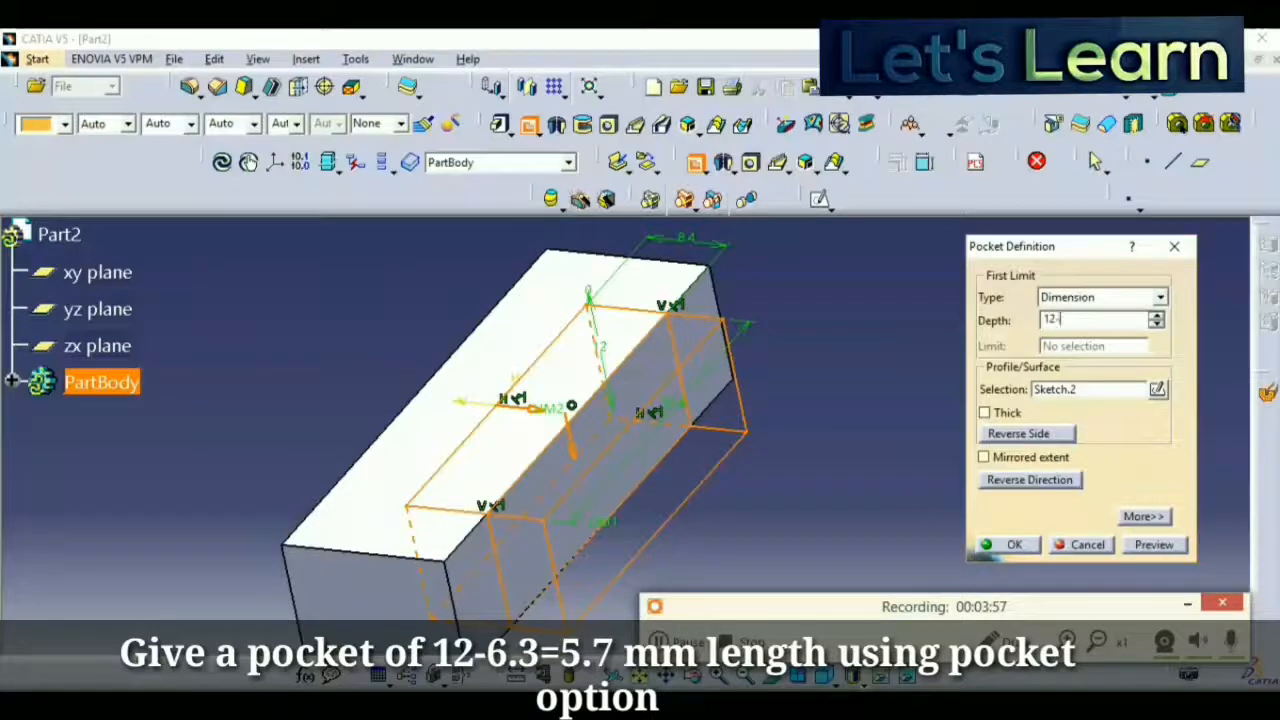
pyautogui.write('6.3')
pyautogui.press('Return')
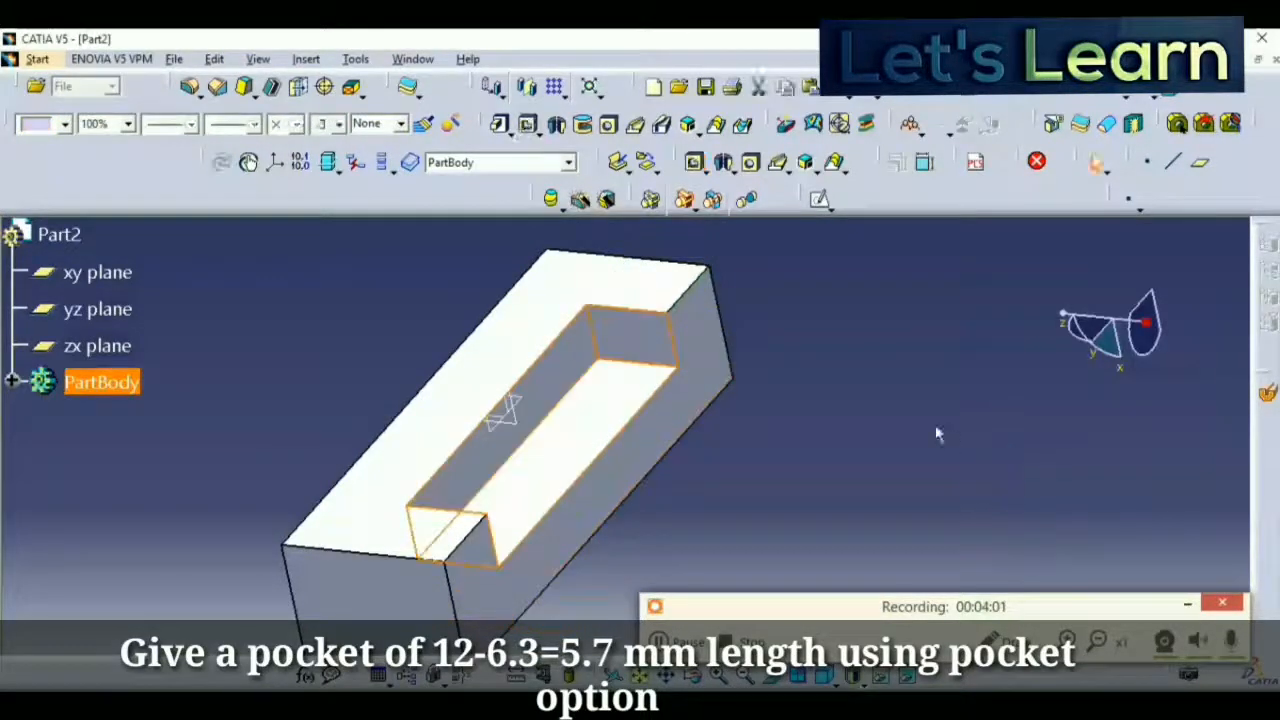
pyautogui.click(937, 433)
# Start a new sketch on the block's upper face beside the pocket and consult the reference drawing 19.png
pyautogui.moveTo(648, 414); pyautogui.dragTo(863, 299, button='middle')
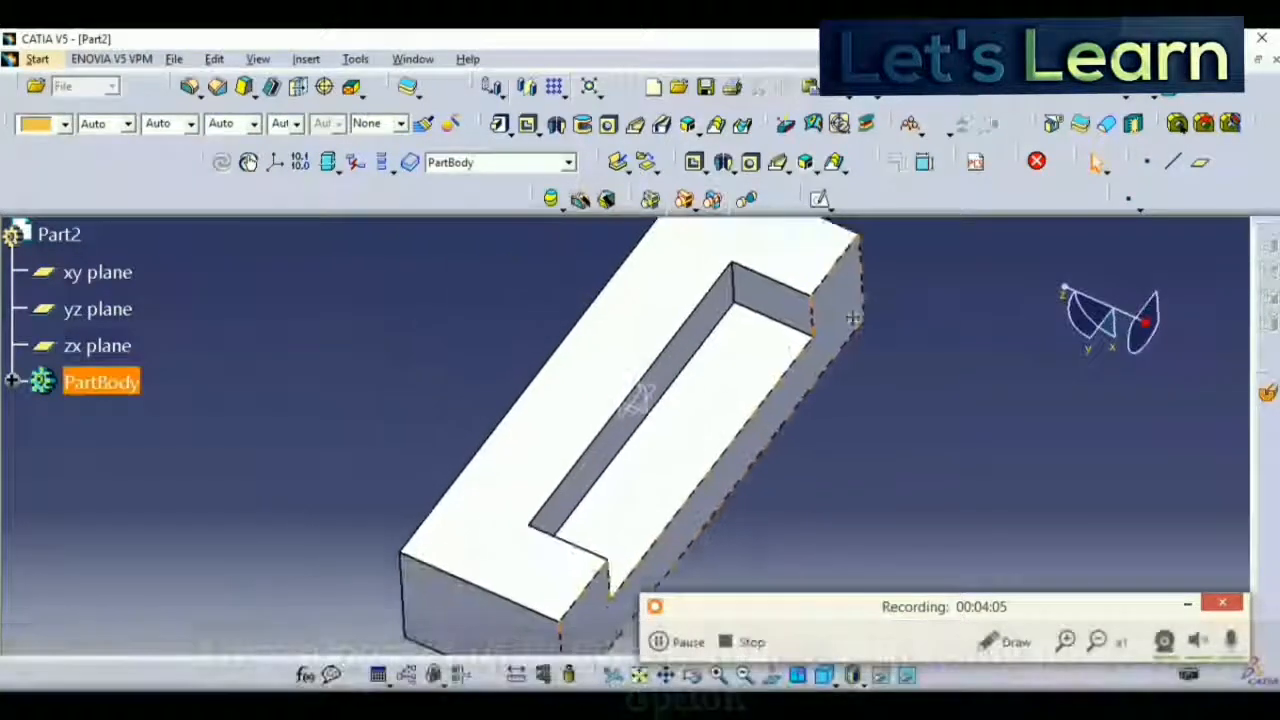
pyautogui.click(604, 372)
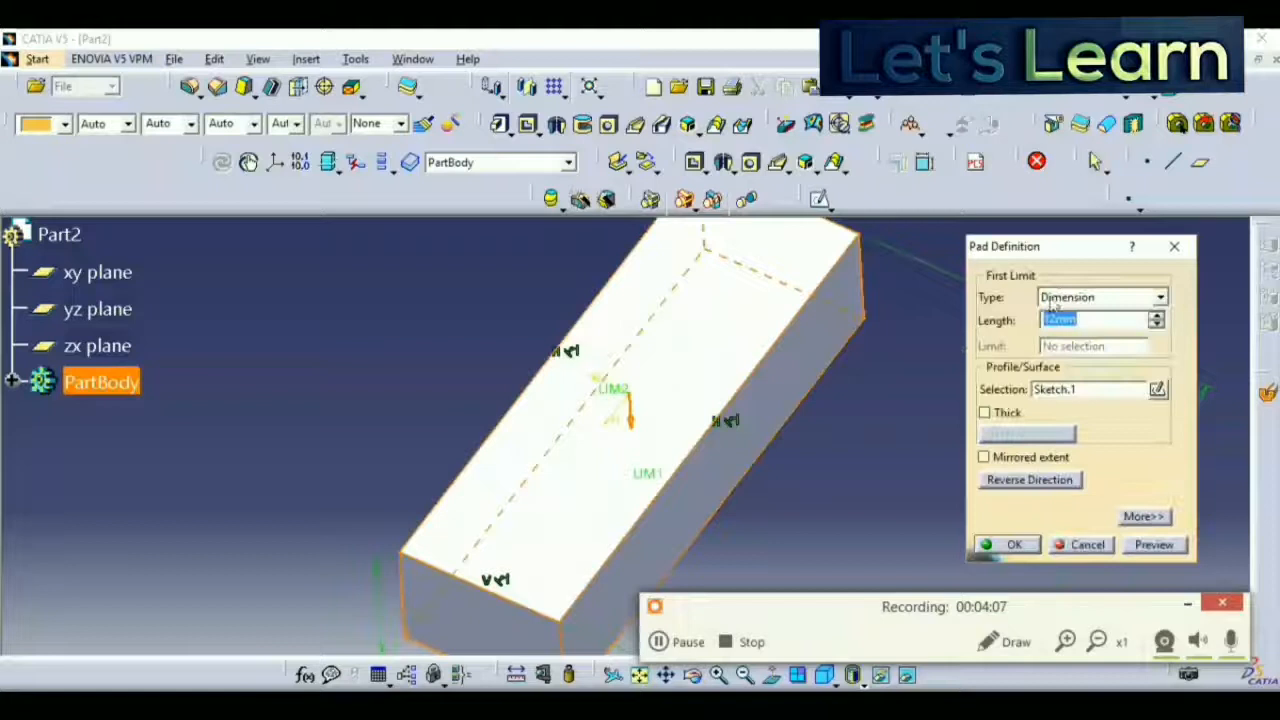
pyautogui.press('Return')
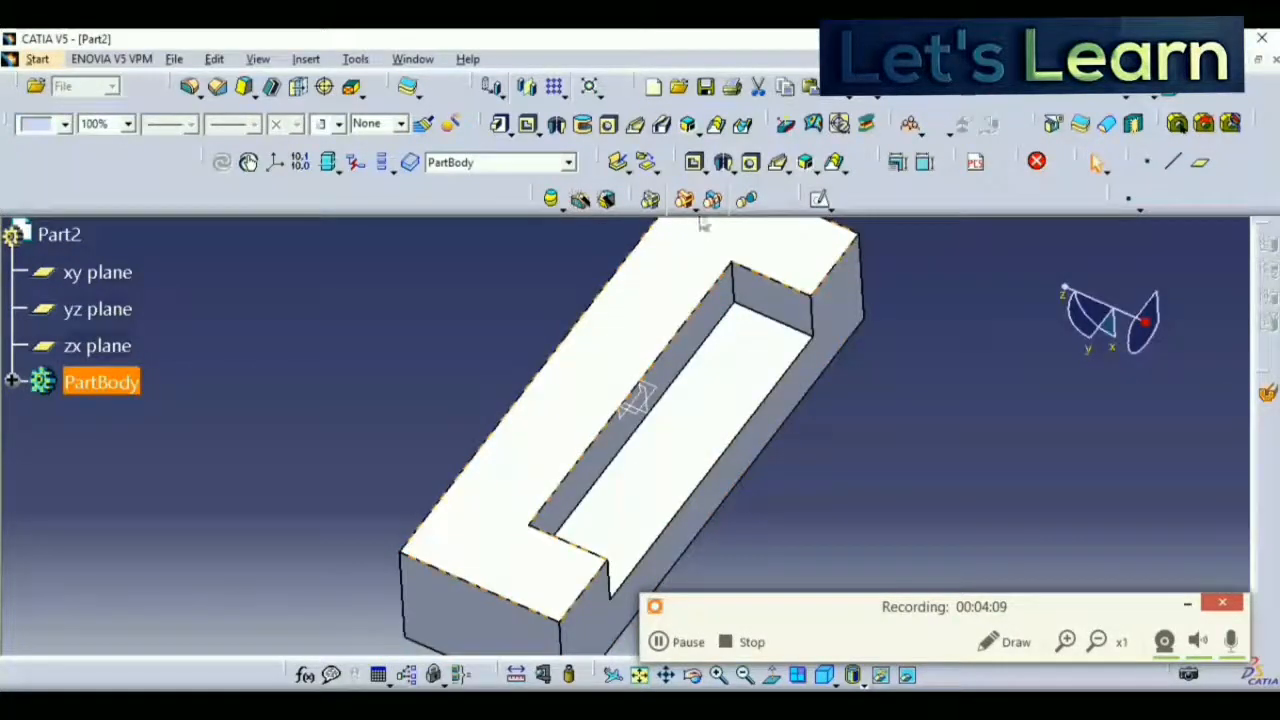
pyautogui.click(815, 200)
pyautogui.click(723, 400)
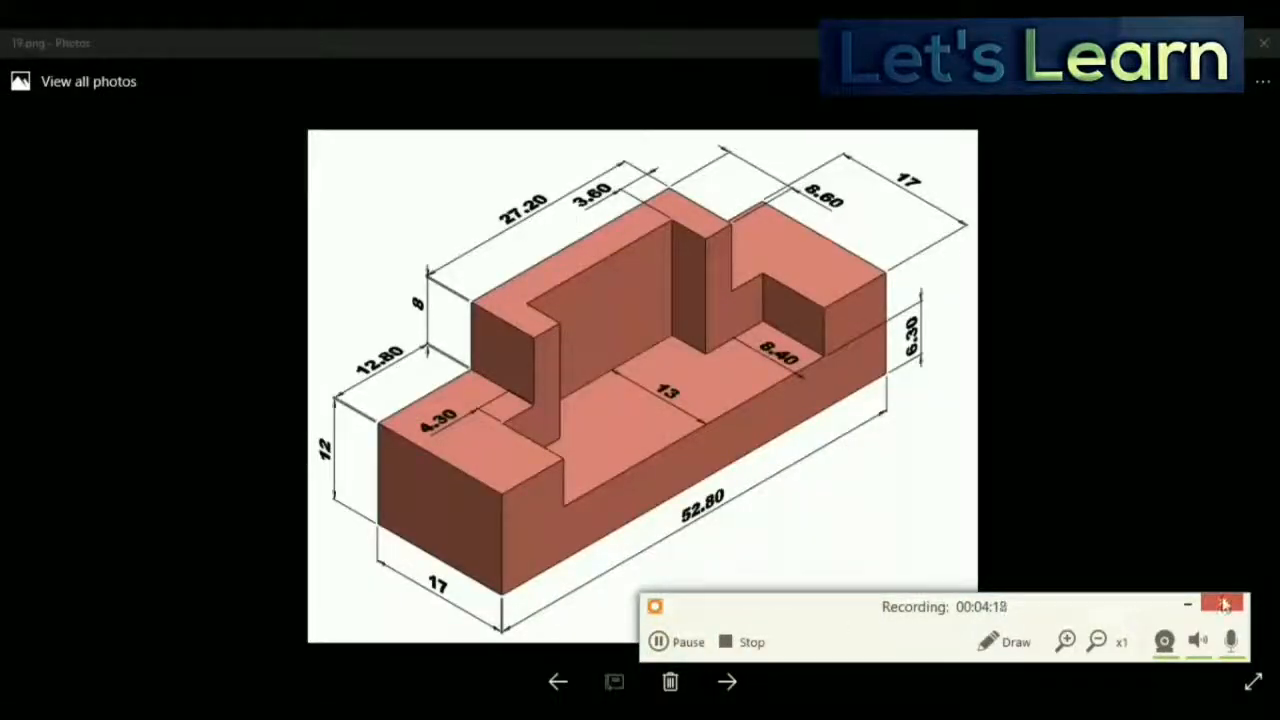
# Draw a centred rectangle about 31 mm wide, centred on the rear edge of the block's upper face
pyautogui.click(1187, 603)
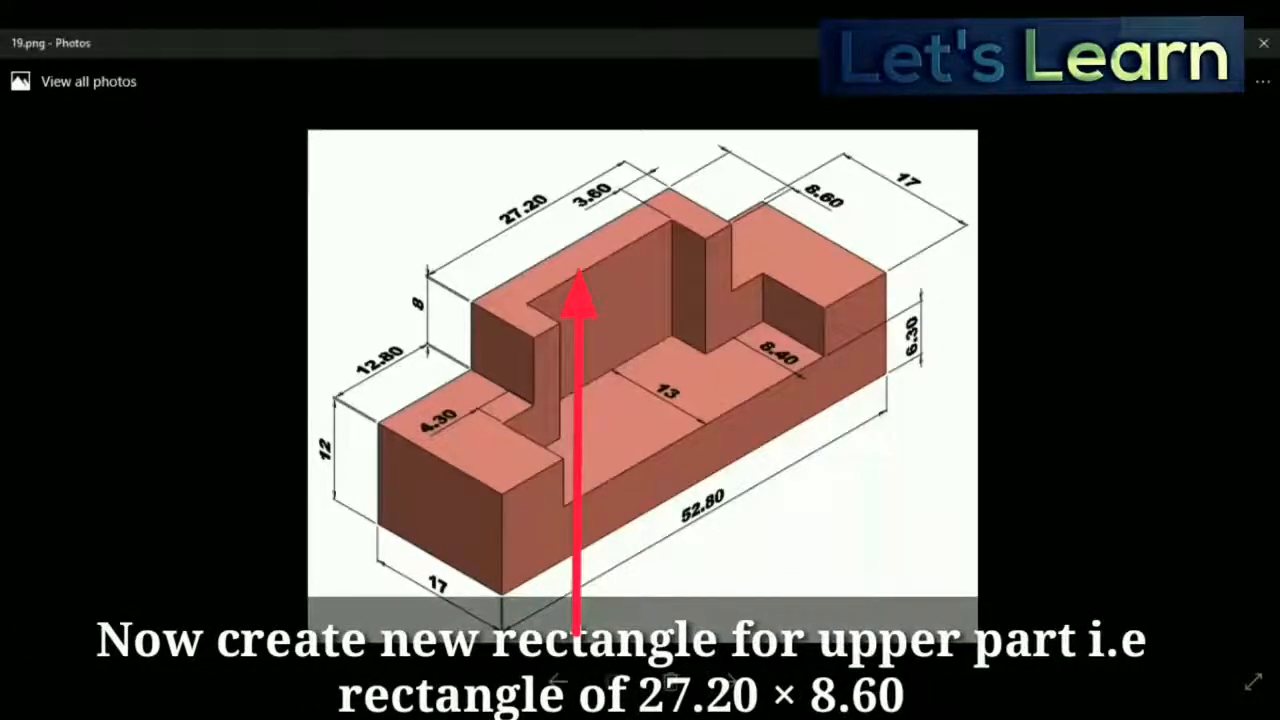
pyautogui.moveTo(300, 709)
pyautogui.click(300, 650)
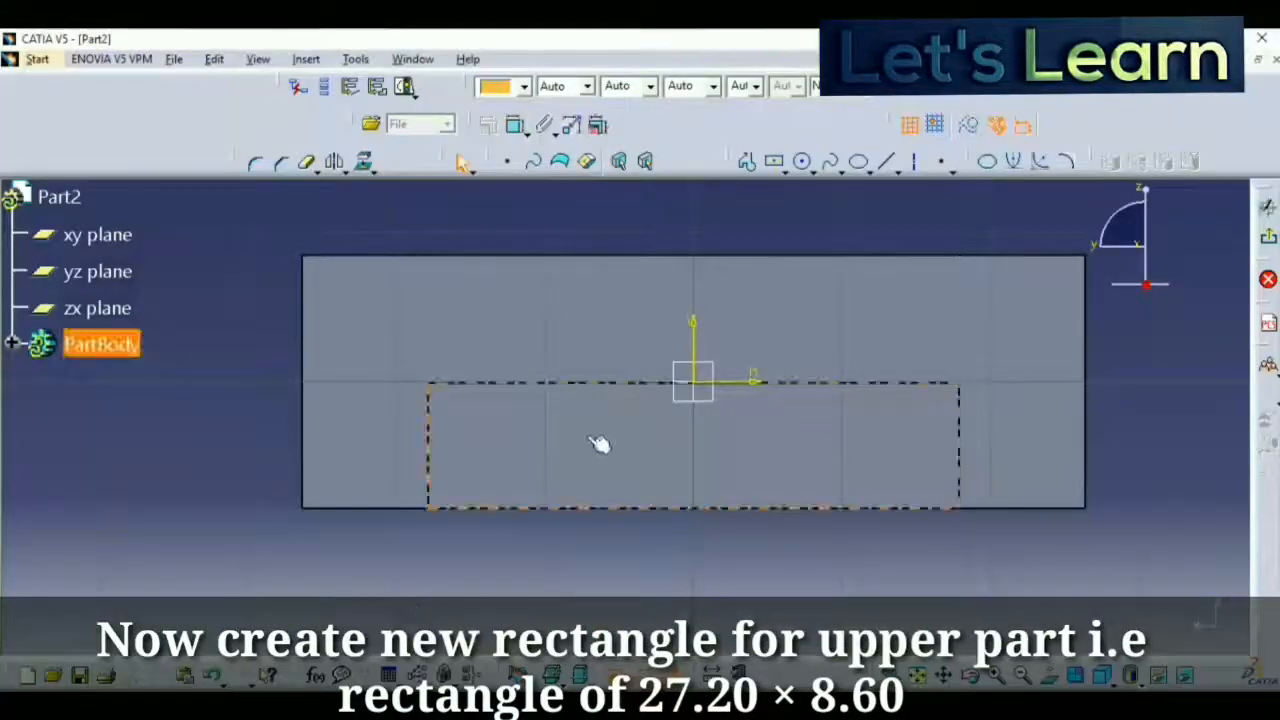
pyautogui.click(775, 162)
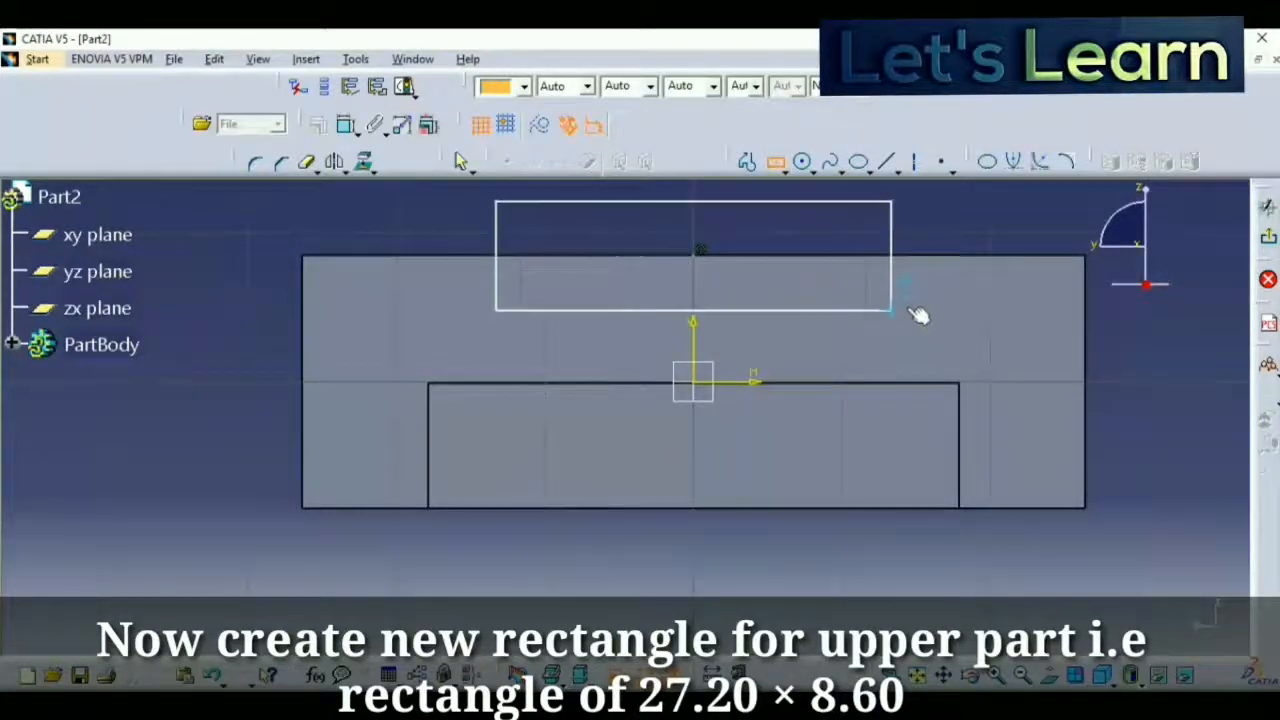
pyautogui.click(935, 308)
pyautogui.moveTo(943, 237)
pyautogui.mouseDown(button='middle')
pyautogui.moveTo(894, 294)
pyautogui.moveTo(905, 298)
pyautogui.mouseUp(button='middle')
pyautogui.click(905, 298)
# Dimension the rectangle's long side and set its length to 27.2 mm, checking the reference drawing
pyautogui.click(823, 283)
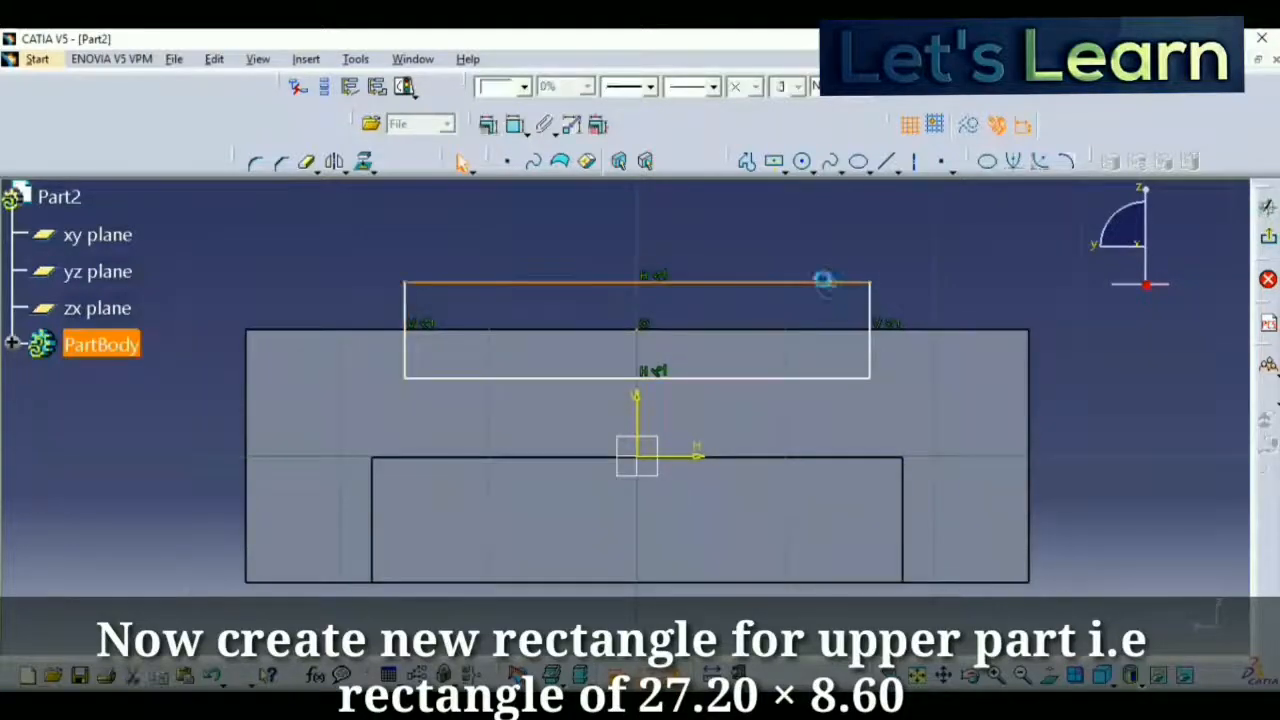
pyautogui.click(516, 124)
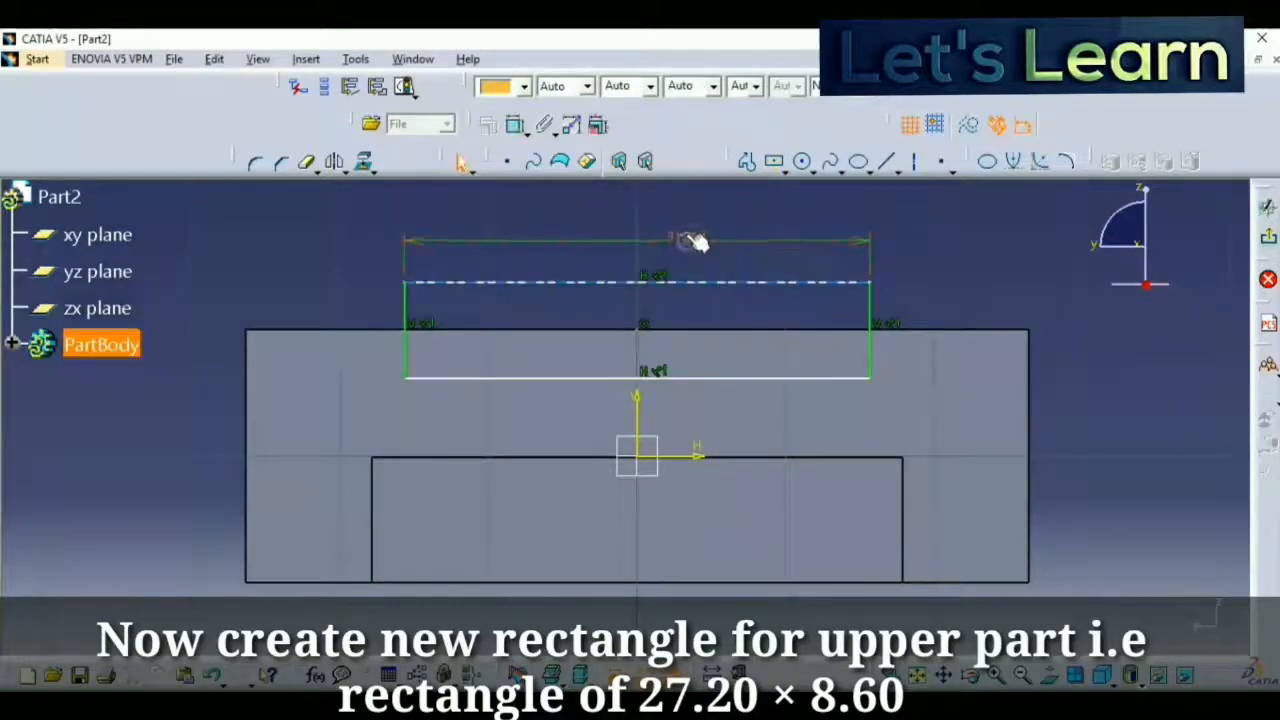
pyautogui.click(686, 236)
pyautogui.doubleClick(688, 240)
pyautogui.write('2')
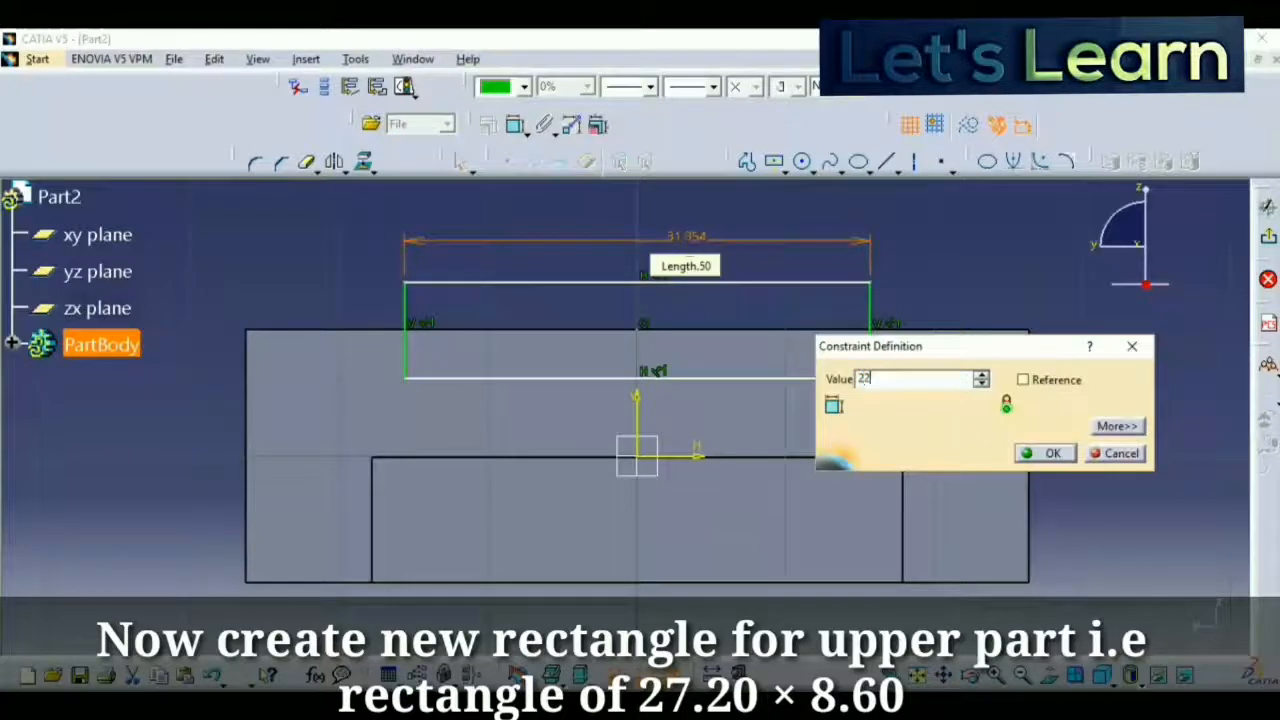
pyautogui.write('7.8')
pyautogui.hotkey('alt', 'Tab')
pyautogui.hotkey('alt', 'Tab')
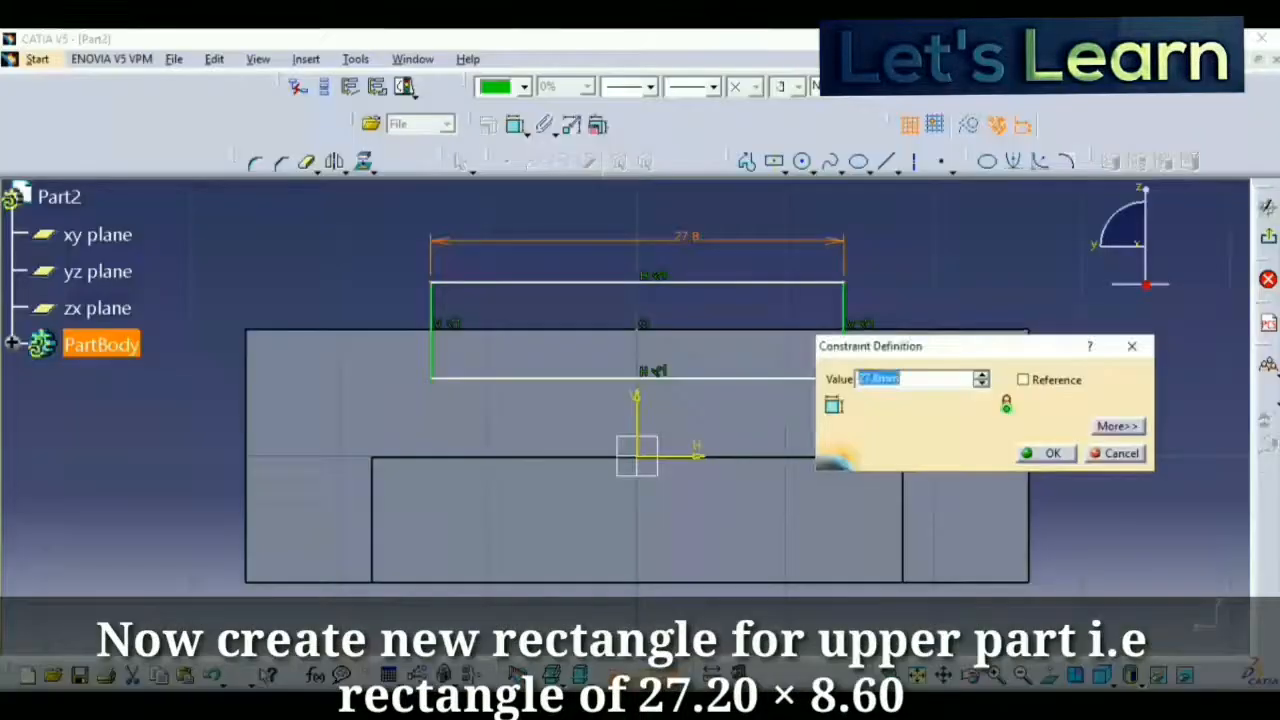
pyautogui.write('27')
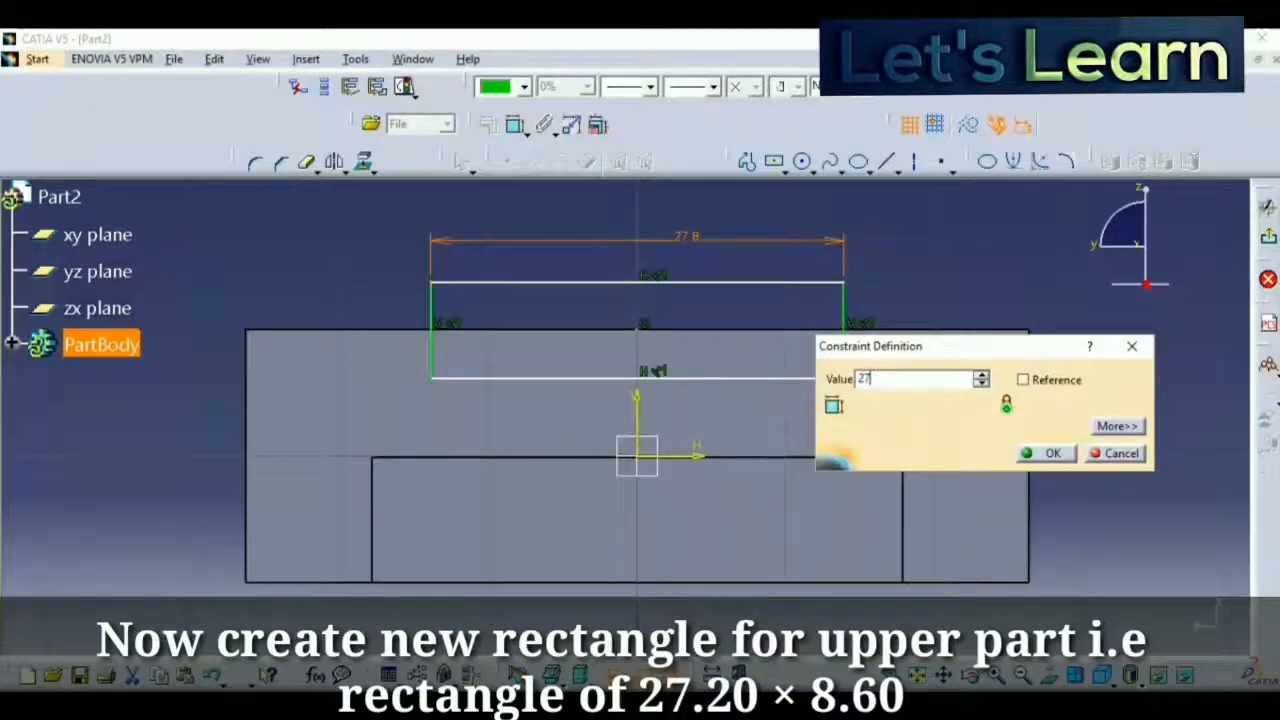
pyautogui.write('.2')
pyautogui.click(1045, 453)
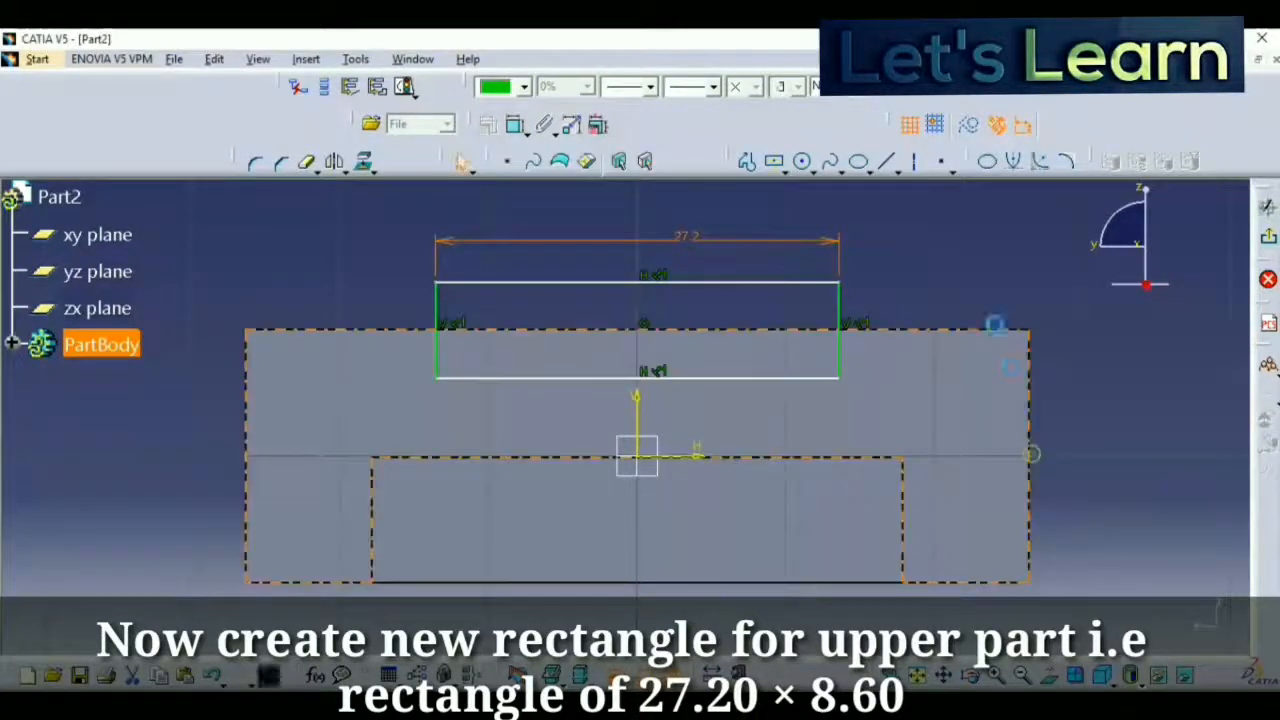
# Dimension the distance from the block's rear edge to the rectangle's front side and set it to 8.6/2 mm
pyautogui.click(840, 332)
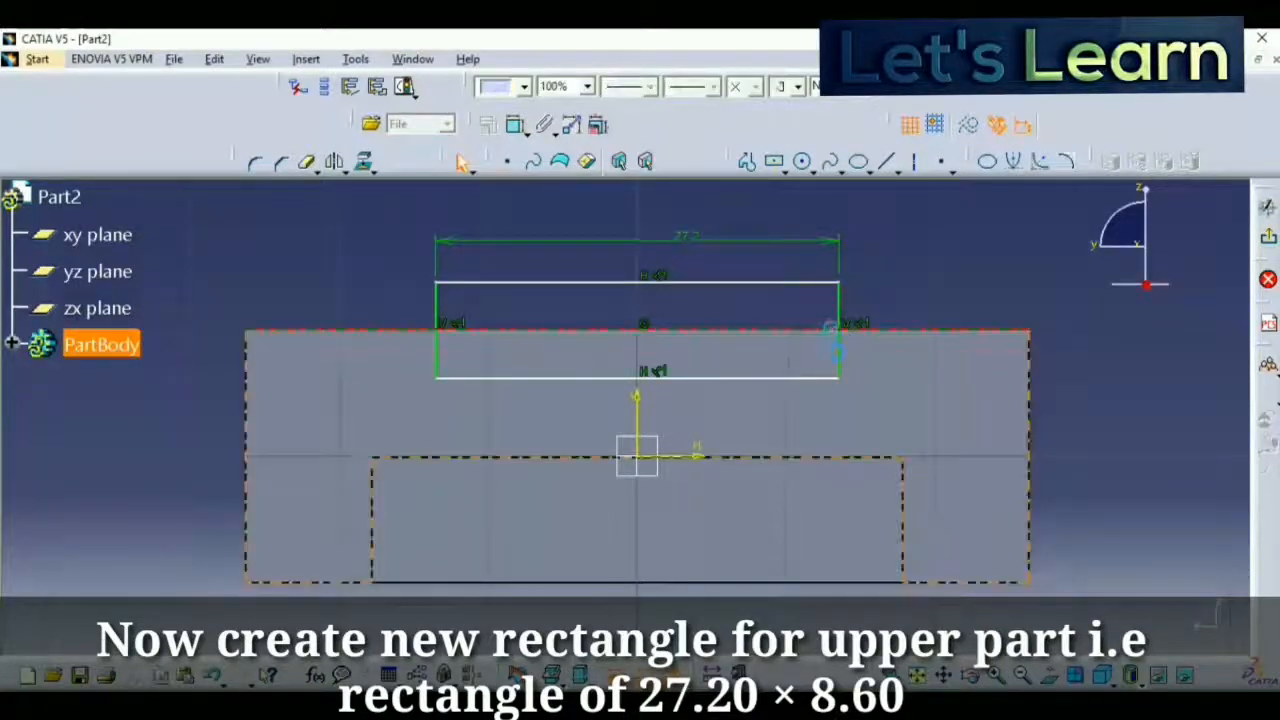
pyautogui.keyDown('ctrl'); pyautogui.click(832, 378); pyautogui.keyUp('ctrl')
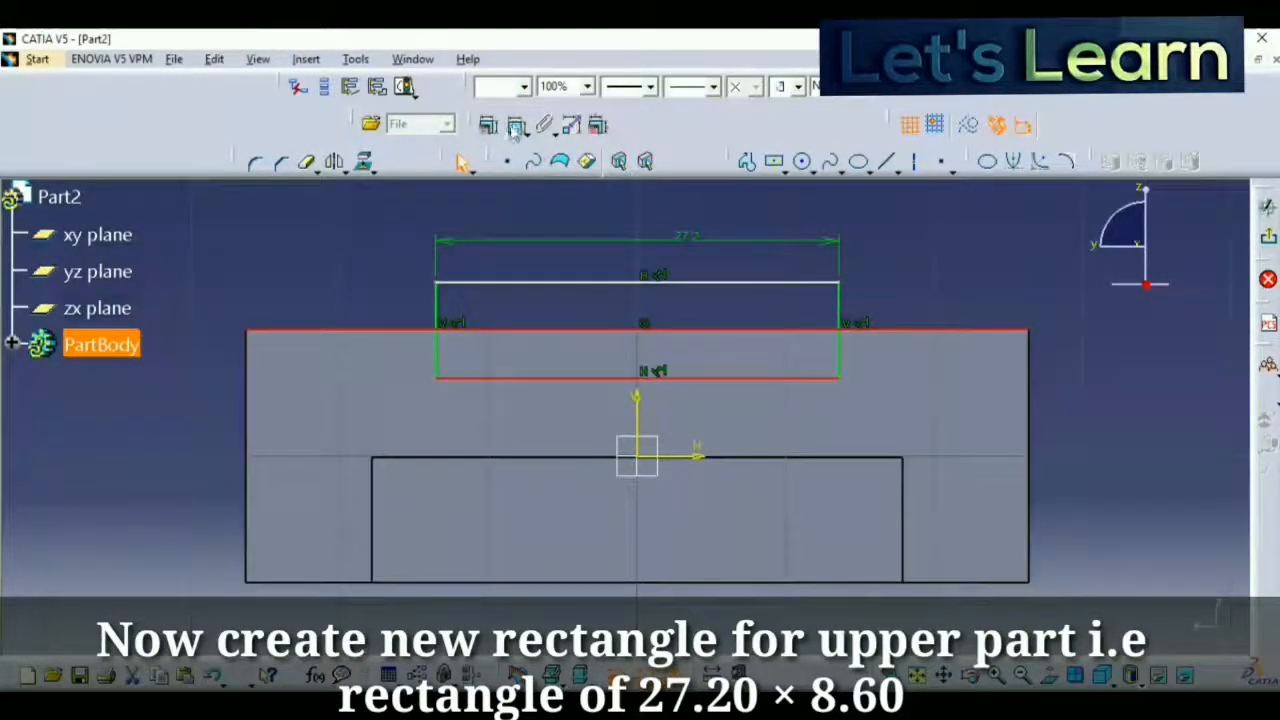
pyautogui.click(1083, 366)
pyautogui.doubleClick(1083, 363)
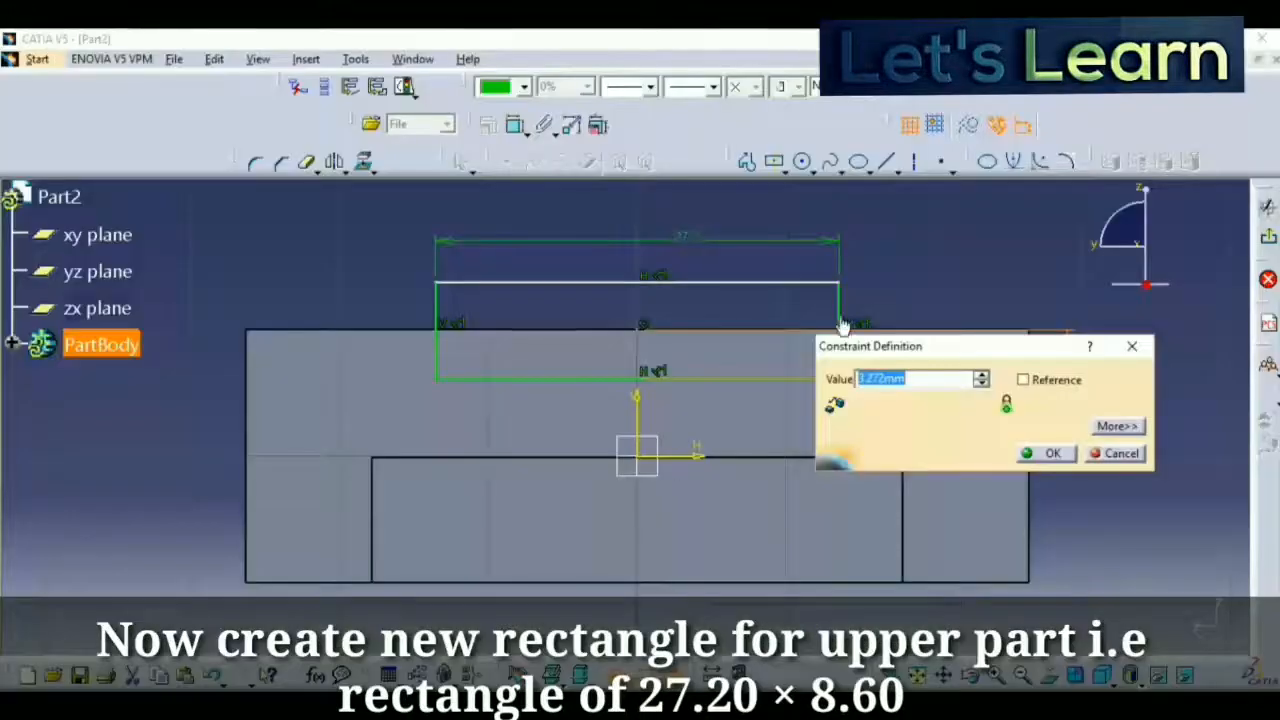
pyautogui.write('8.6/2')
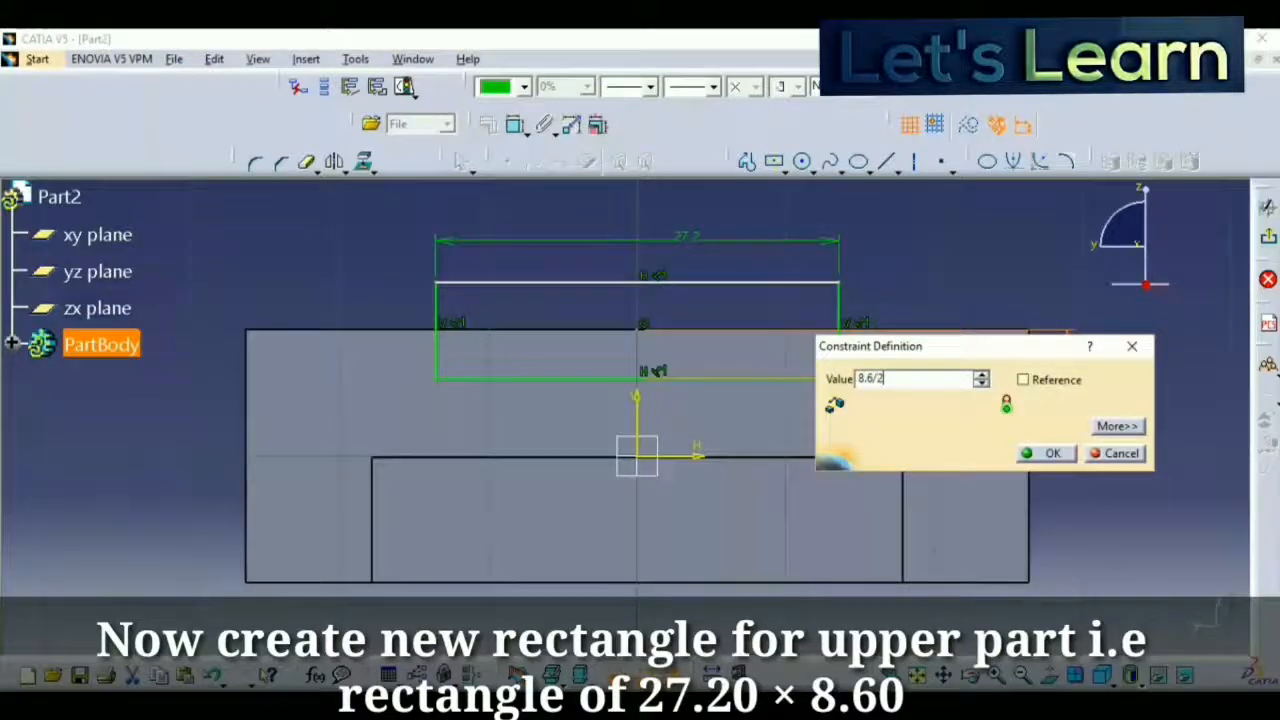
pyautogui.press('Return')
# Set the distance between the block's rear edge and the rectangle's front side to 8.6 mm
pyautogui.doubleClick(1066, 366)
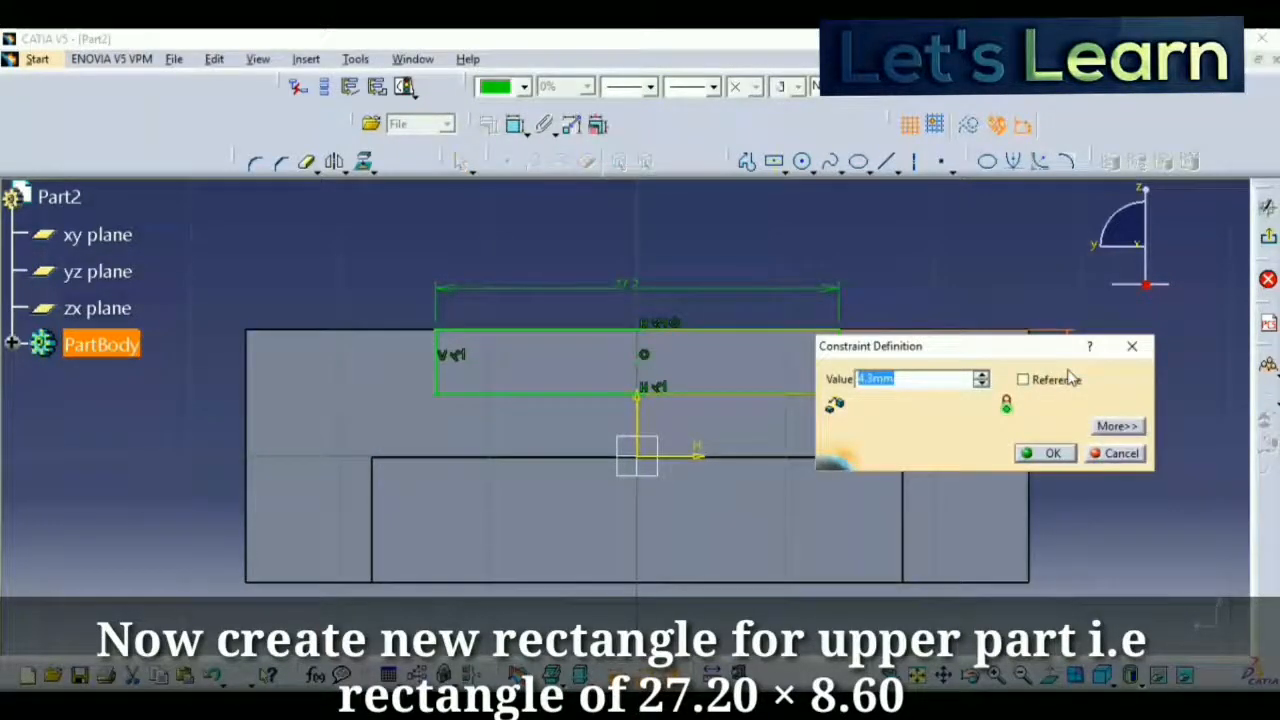
pyautogui.write('8.6')
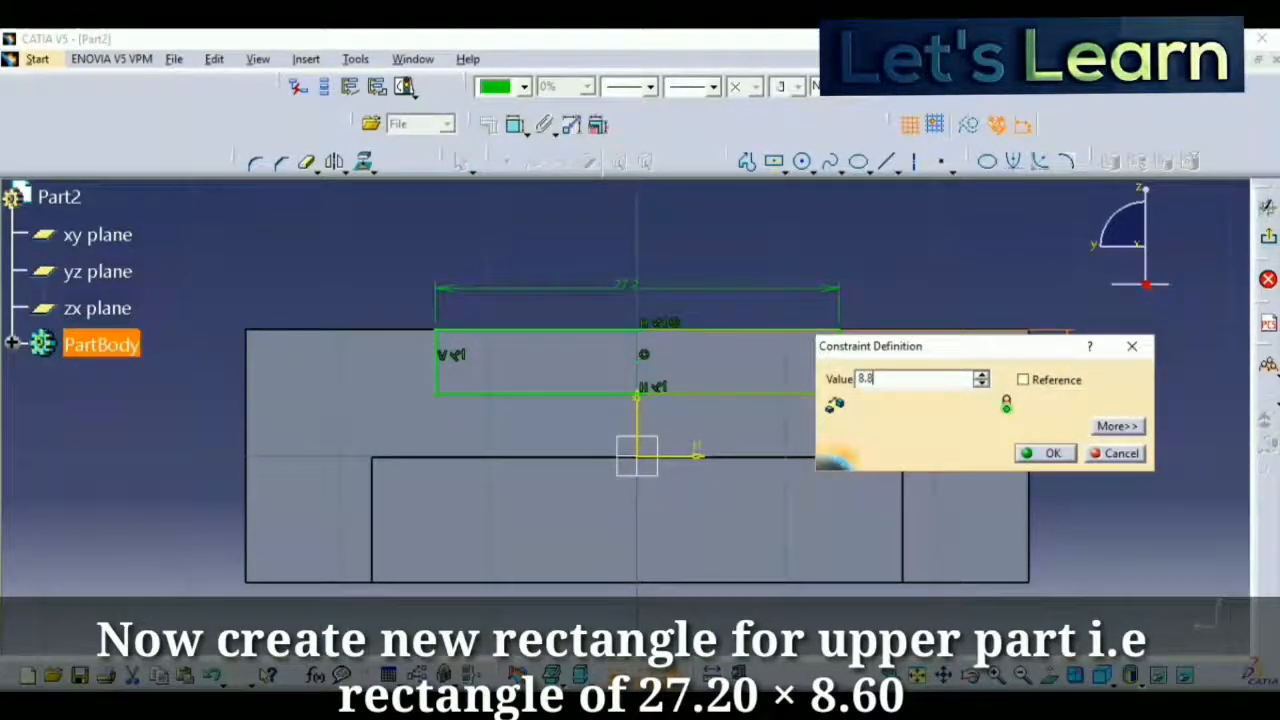
pyautogui.press('Return')
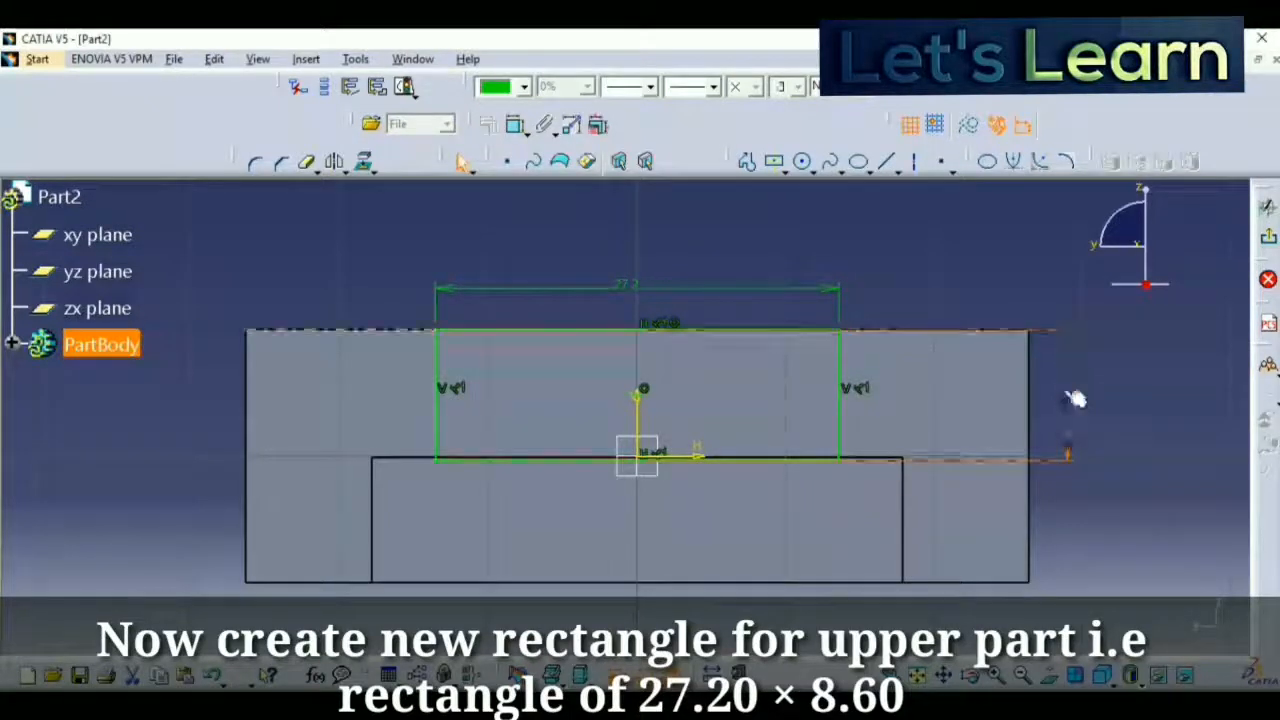
pyautogui.doubleClick(1068, 398)
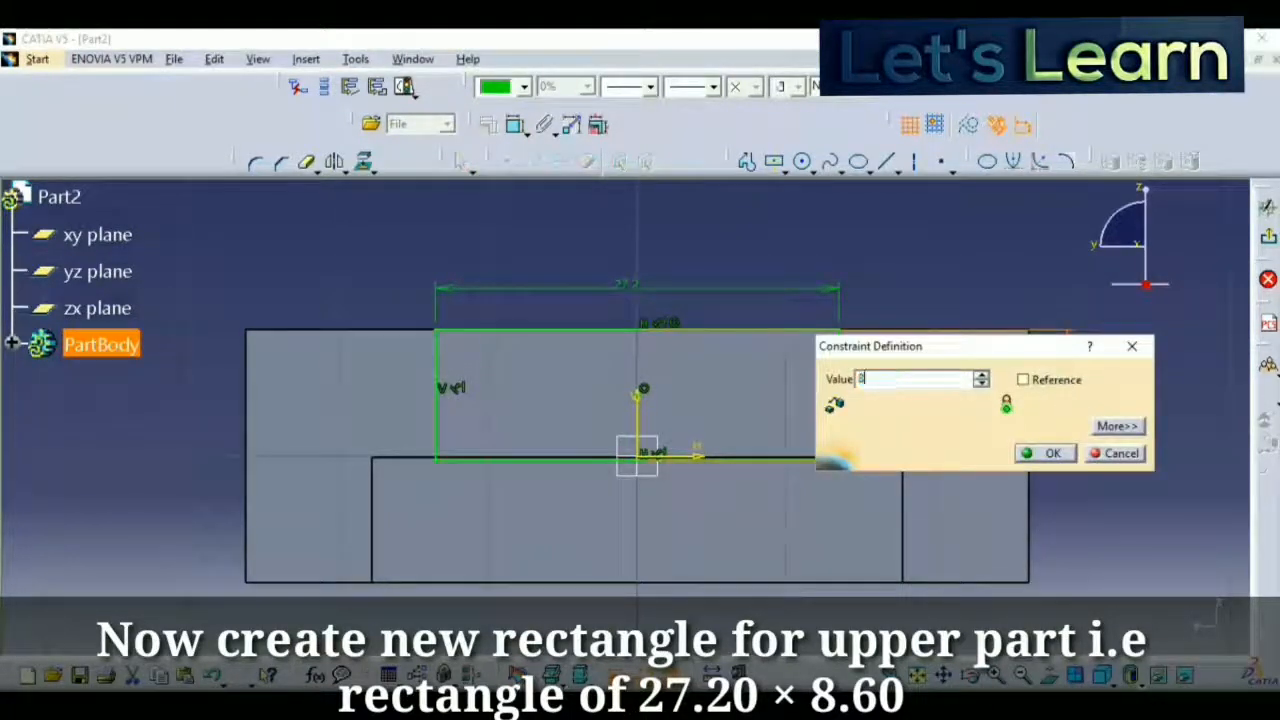
pyautogui.press('Return')
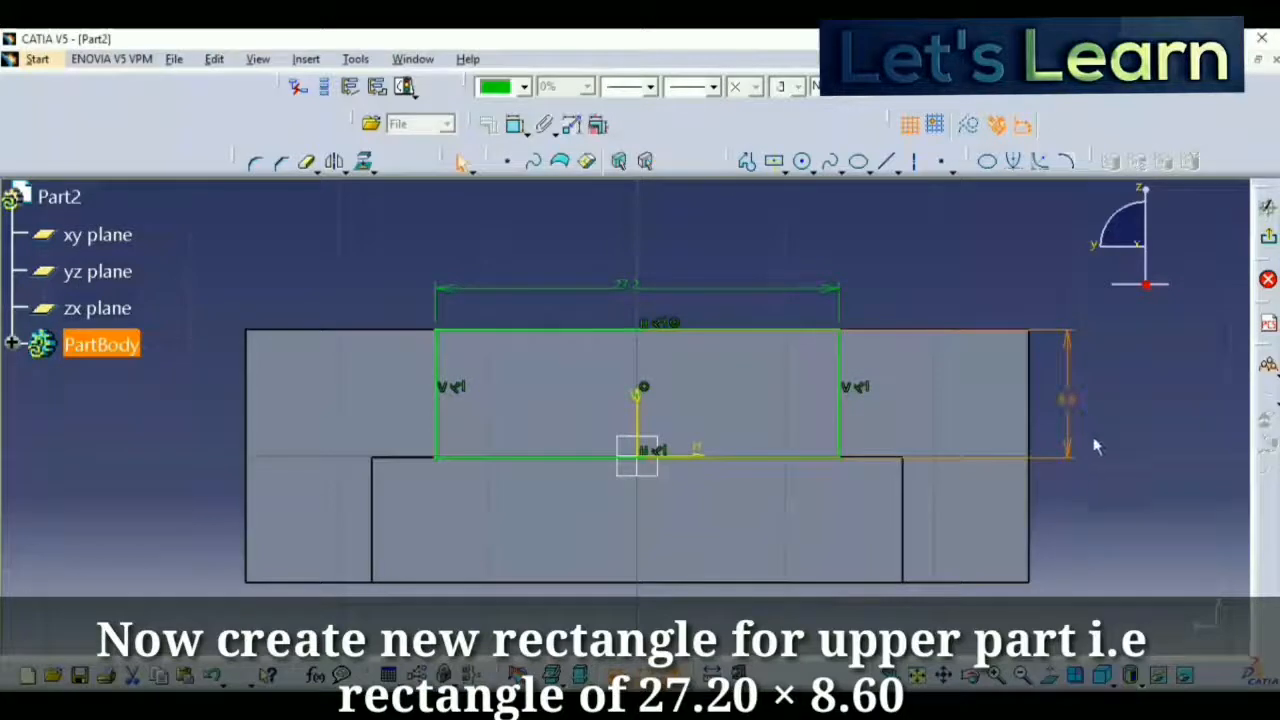
pyautogui.click(1100, 466)
# Exit the sketch and pad the rectangle 8 mm upward from the block, checking the height in the reference drawing
pyautogui.hotkey('alt', 'Tab')
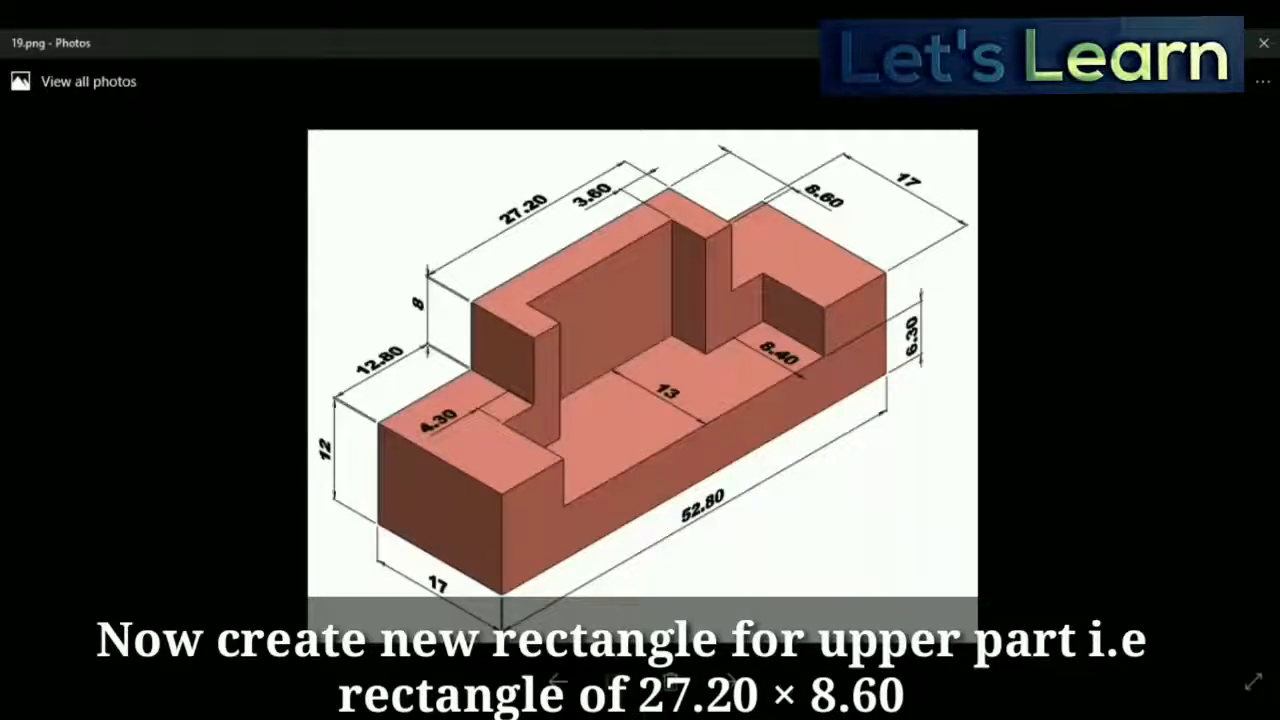
pyautogui.click(306, 714)
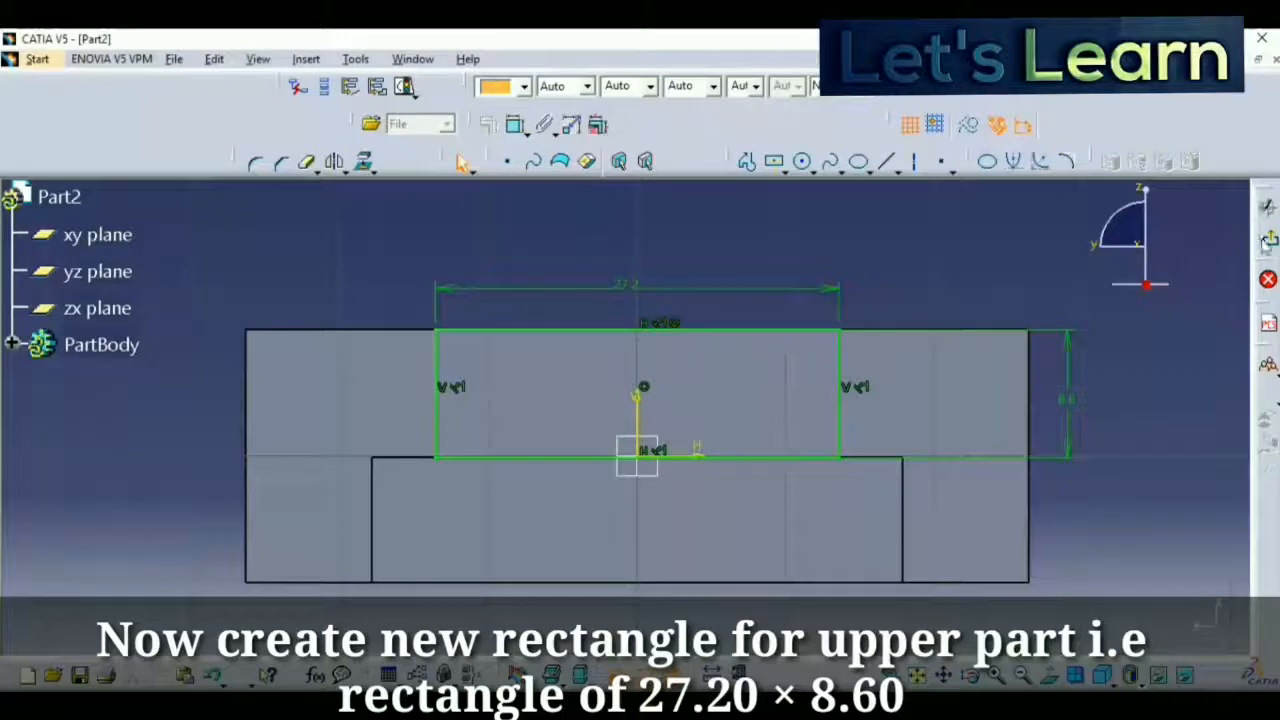
pyautogui.click(1268, 236)
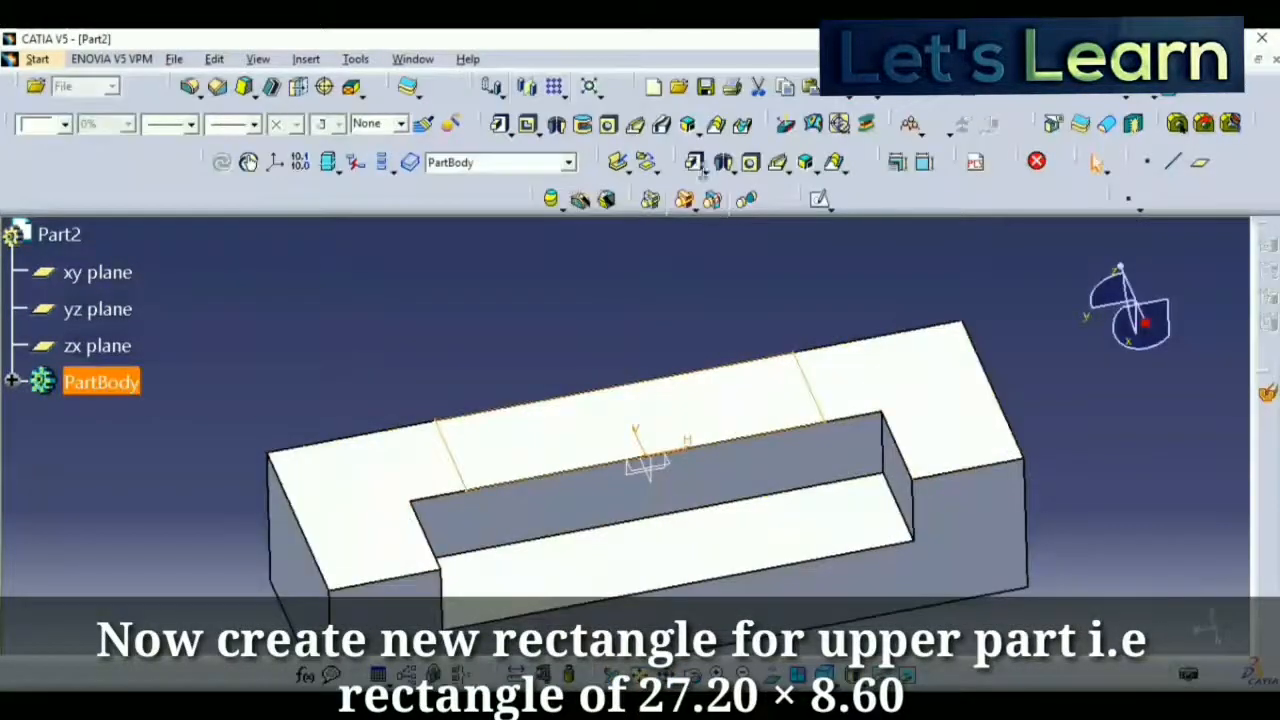
pyautogui.click(697, 162)
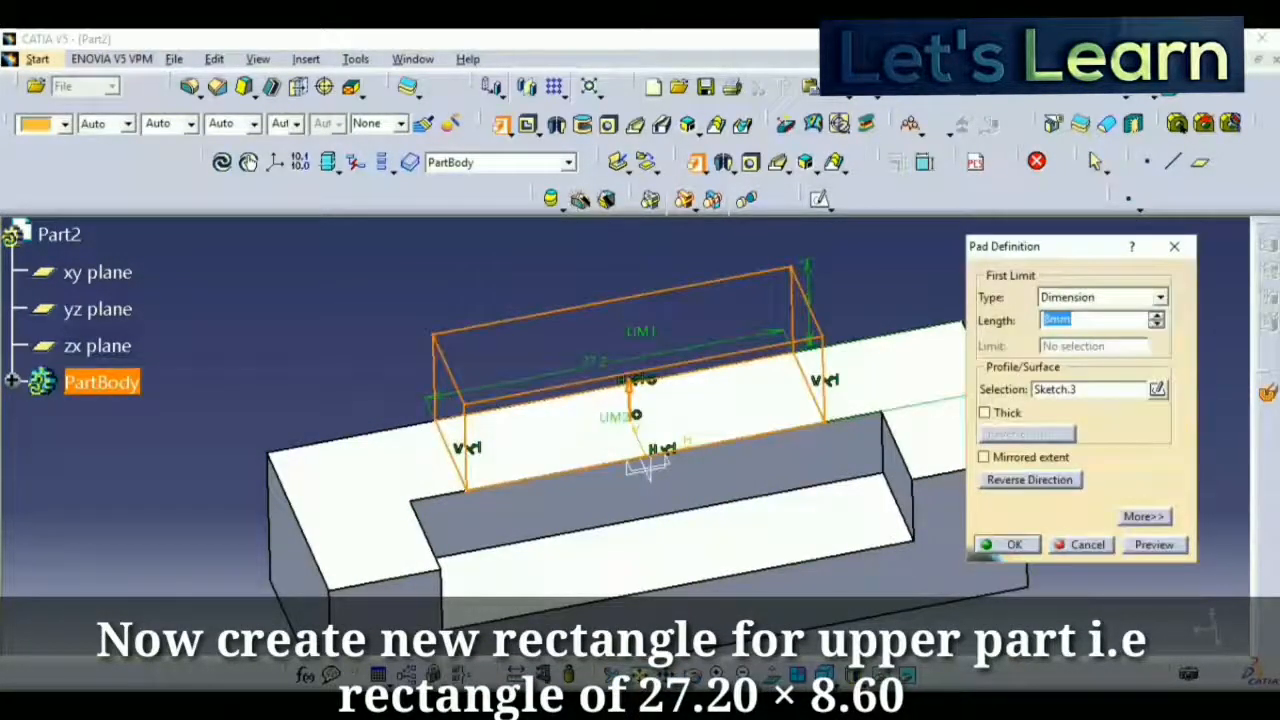
pyautogui.click(300, 713)
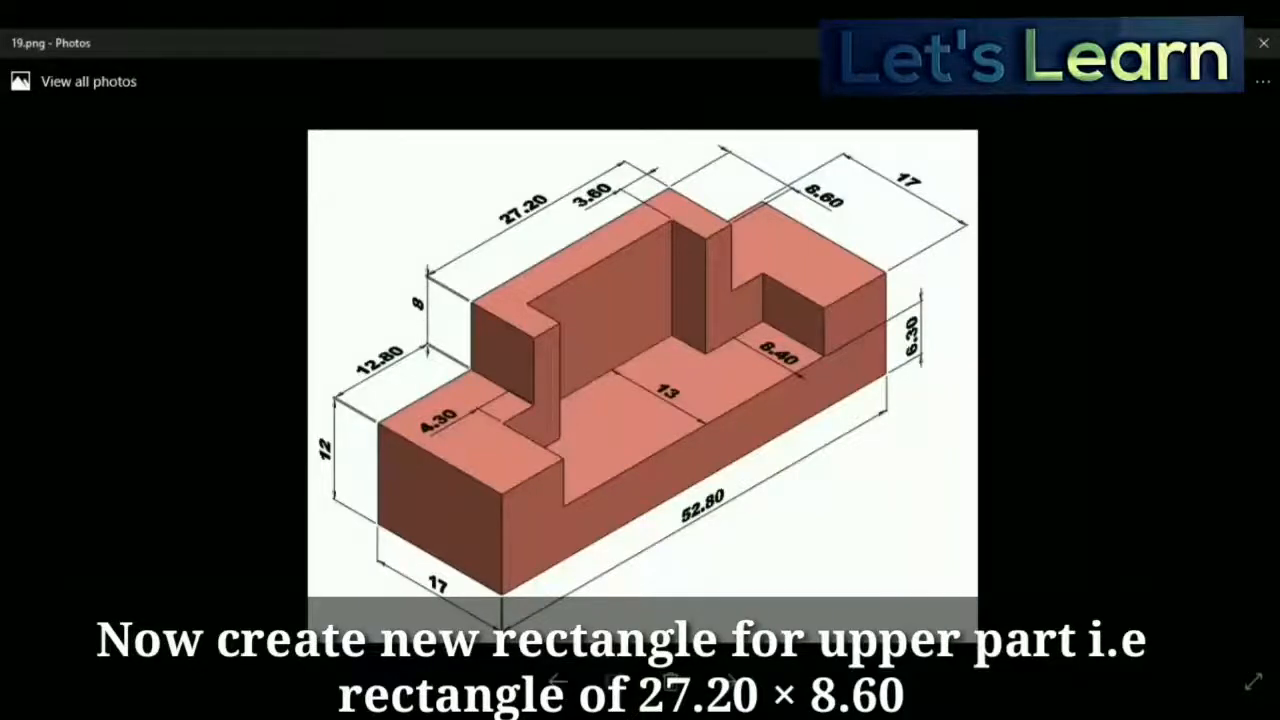
pyautogui.click(300, 713)
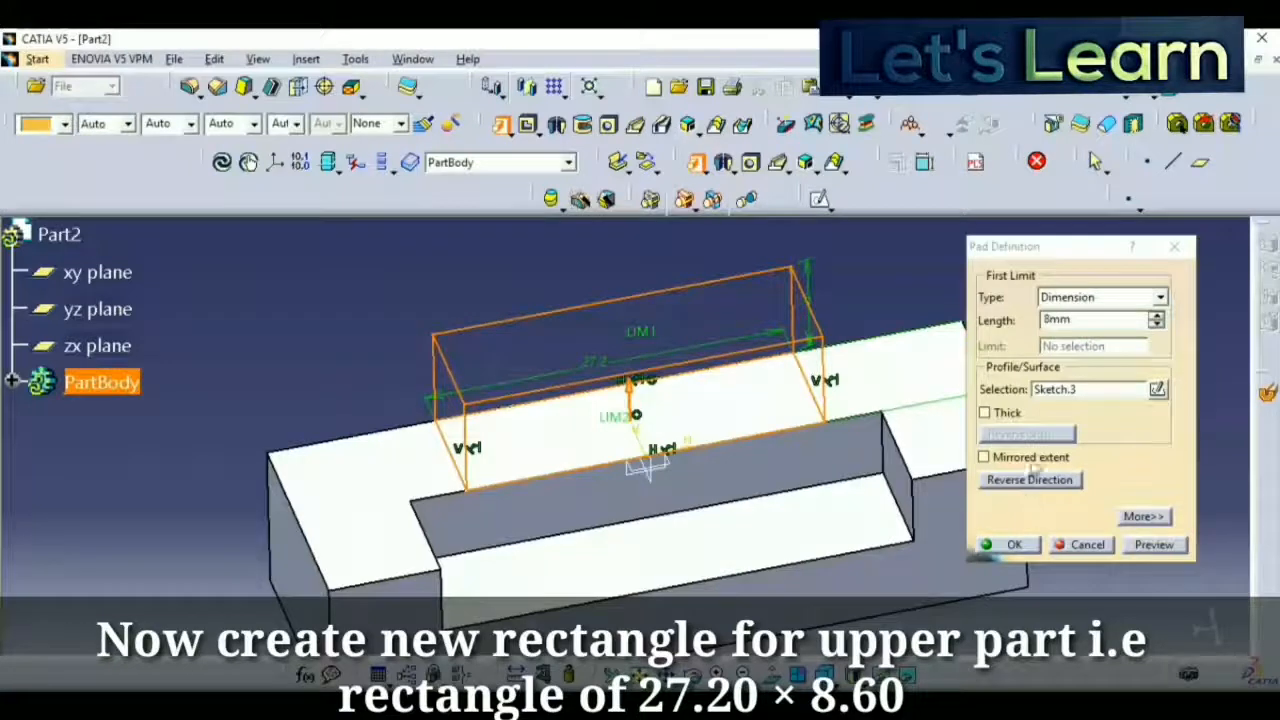
pyautogui.click(1014, 545)
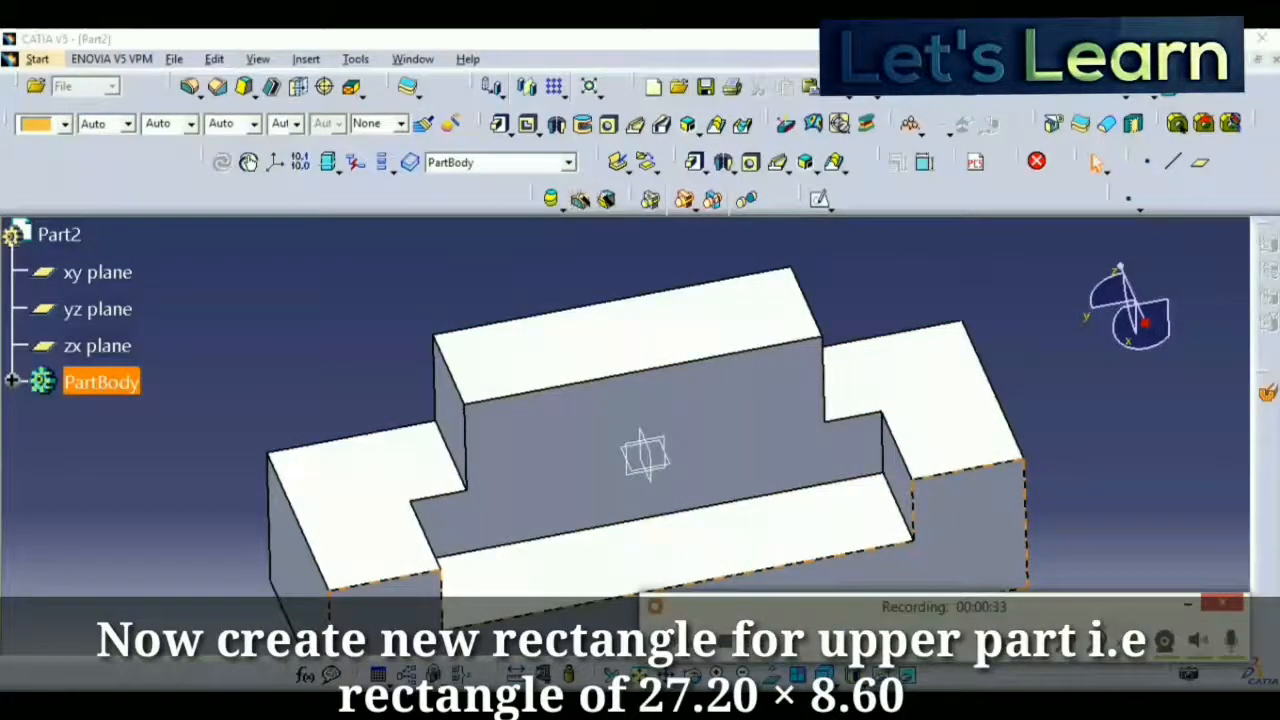
# Start a sketch on the raised block's top face and draw a centred rectangle about 20.5 × 4.8 mm on the origin
pyautogui.click(677, 352)
pyautogui.click(819, 198)
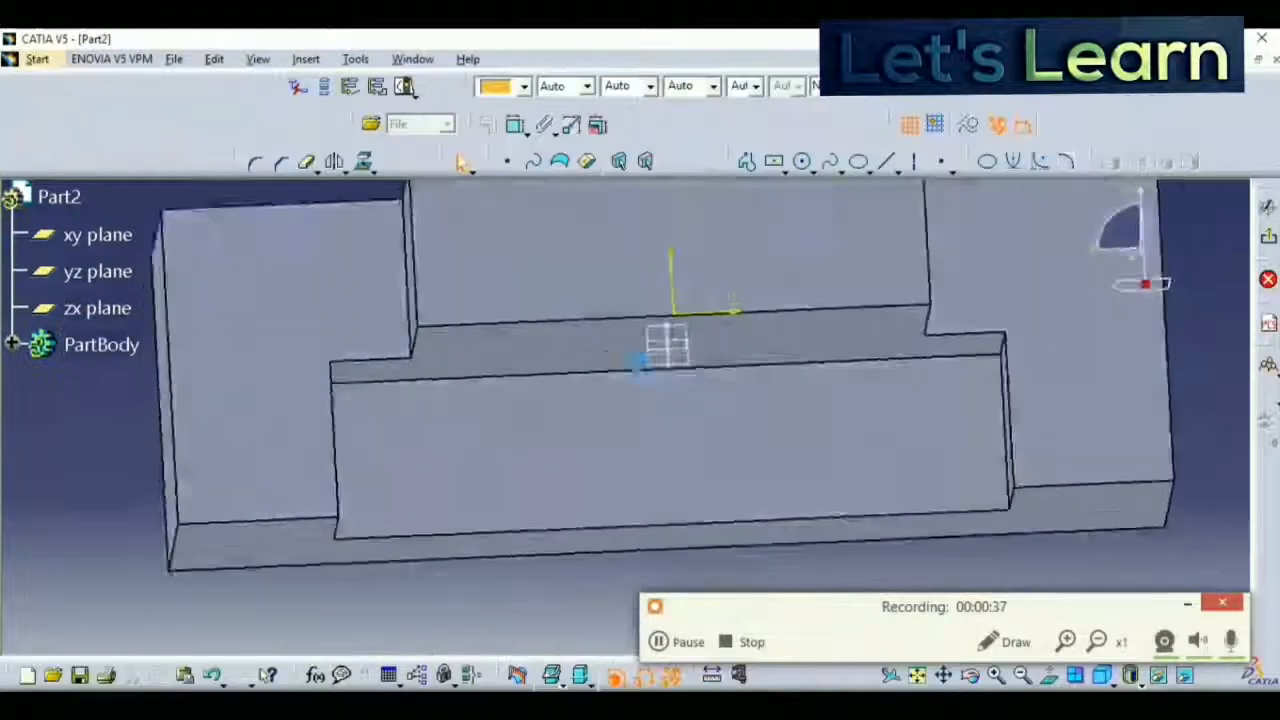
pyautogui.click(775, 163)
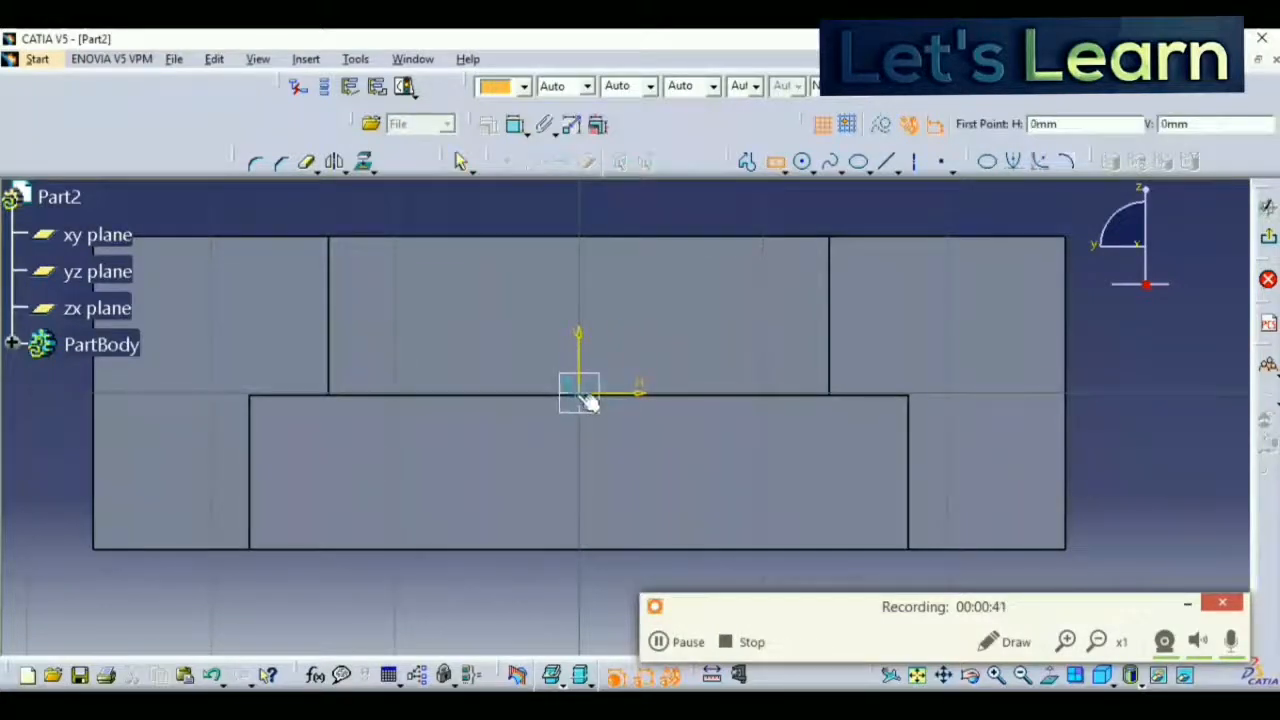
pyautogui.click(579, 398)
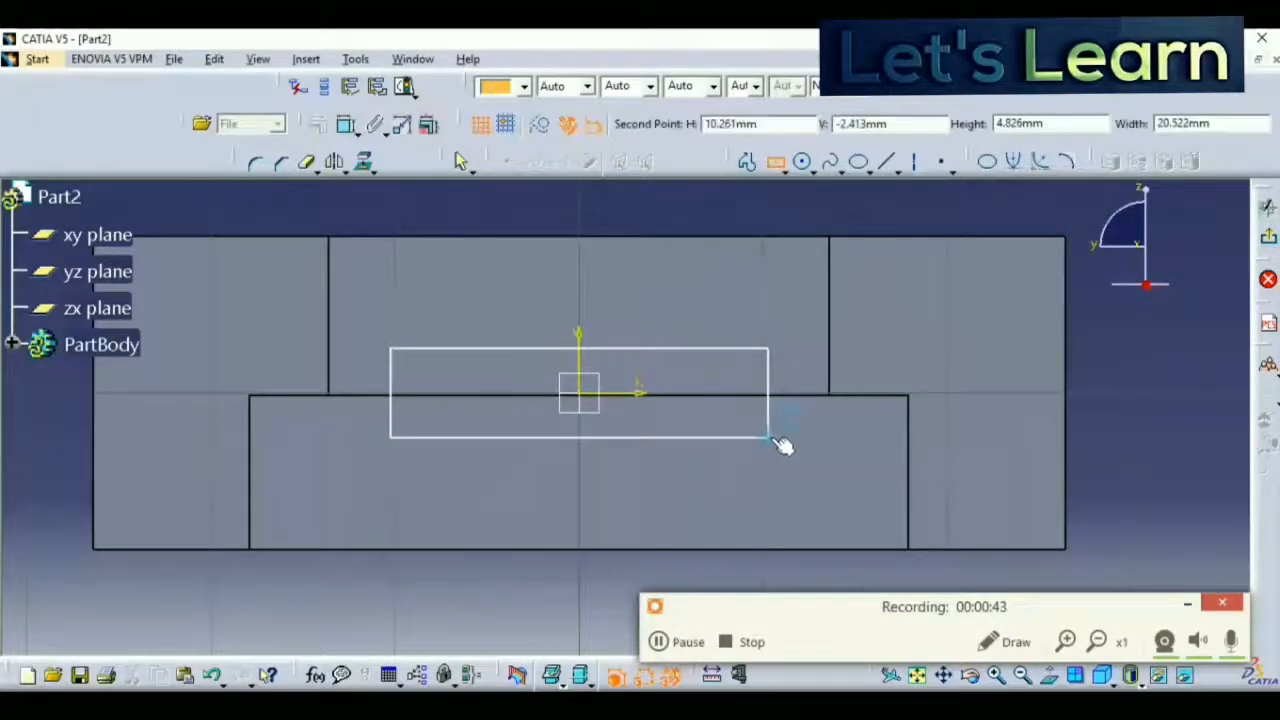
pyautogui.click(769, 437)
# Check the reference drawing, then dimension the new rectangle's long side and set its length to 20 mm
pyautogui.hotkey('alt', 'Tab')
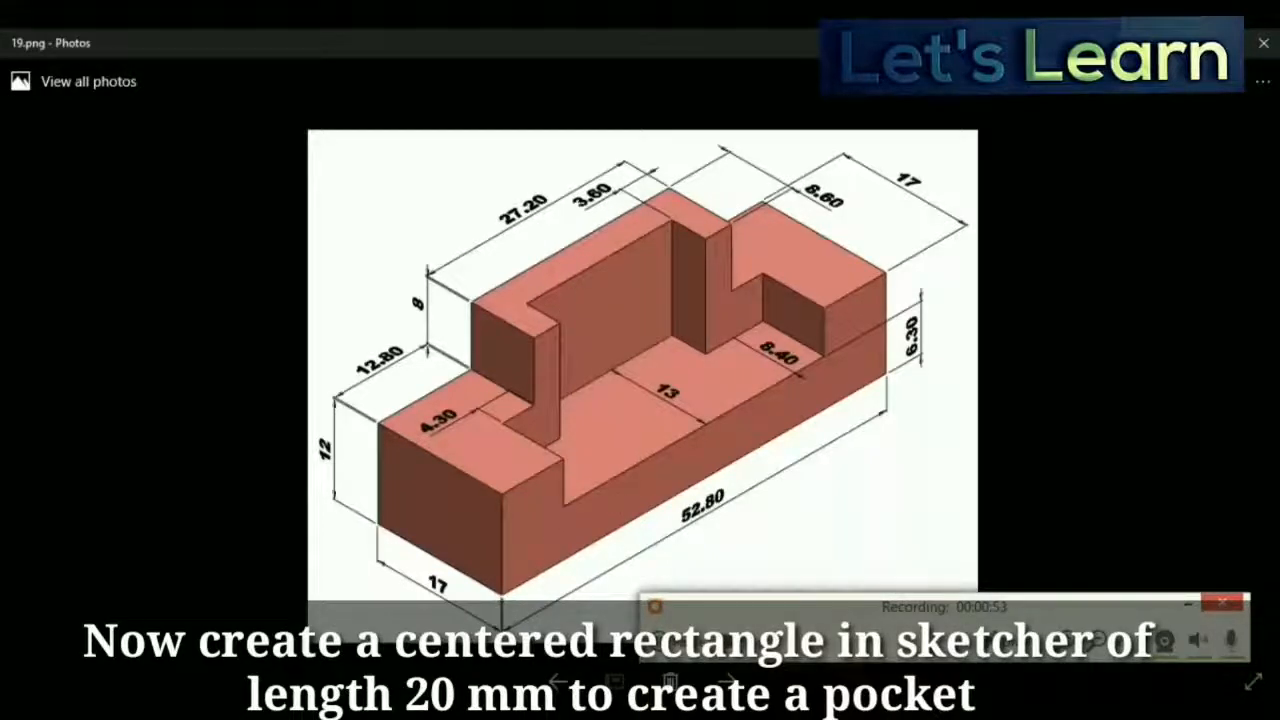
pyautogui.hotkey('alt', 'Tab')
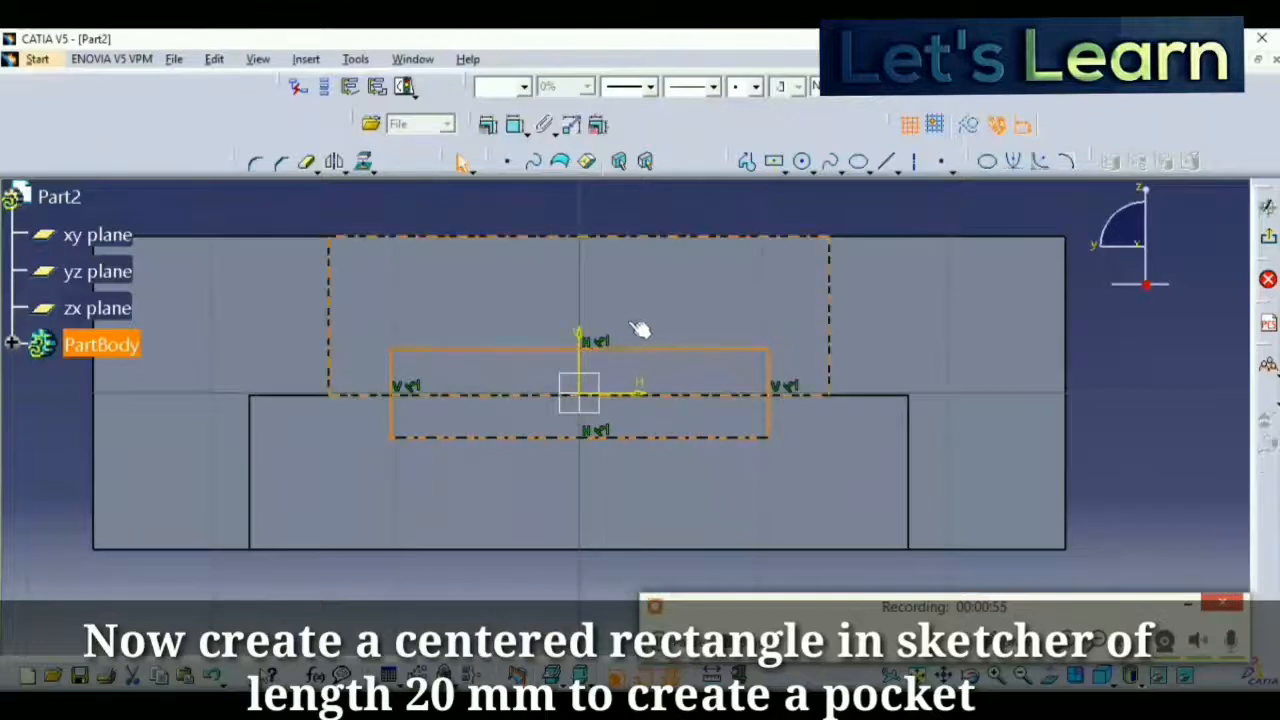
pyautogui.click(660, 225)
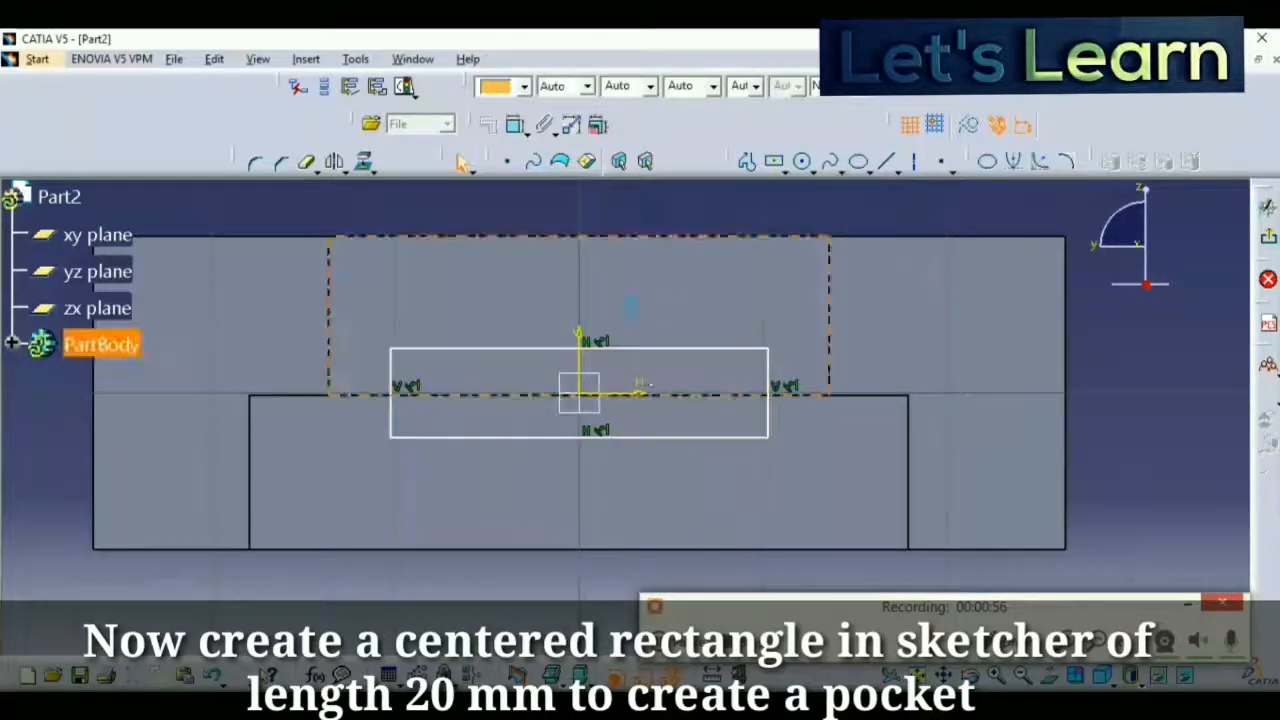
pyautogui.click(648, 349)
pyautogui.click(515, 125)
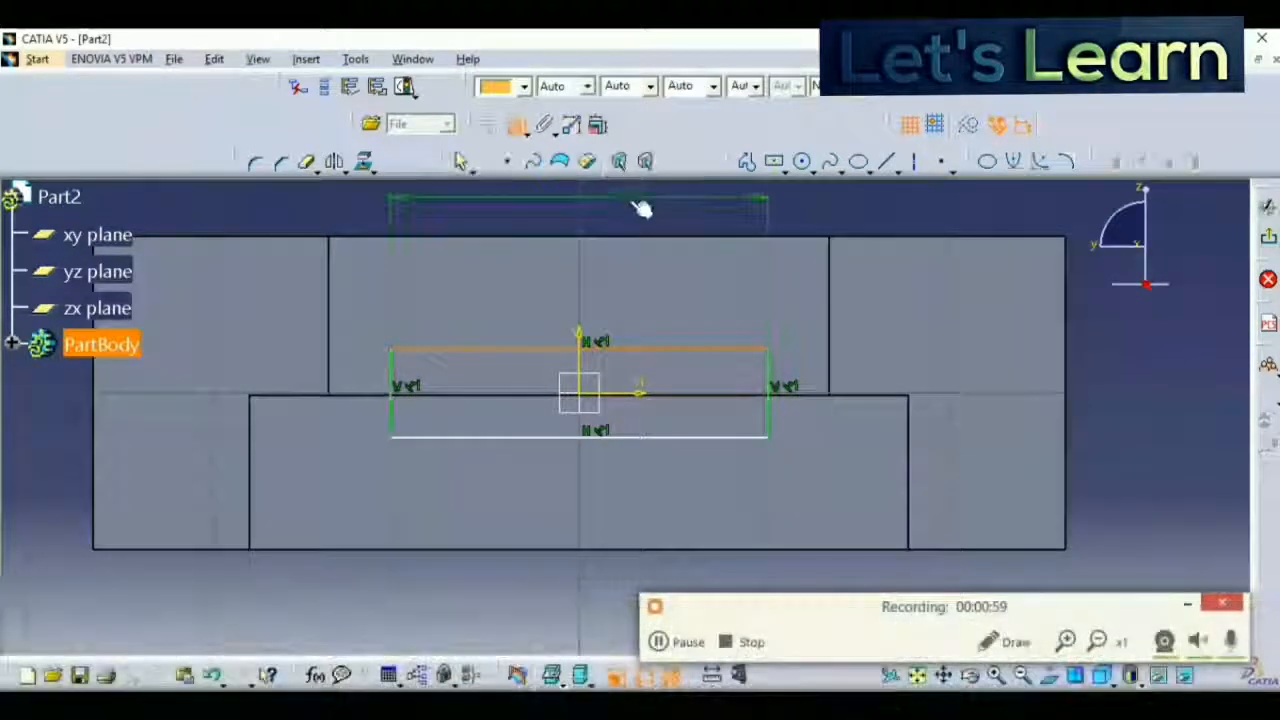
pyautogui.click(640, 205)
pyautogui.doubleClick(637, 202)
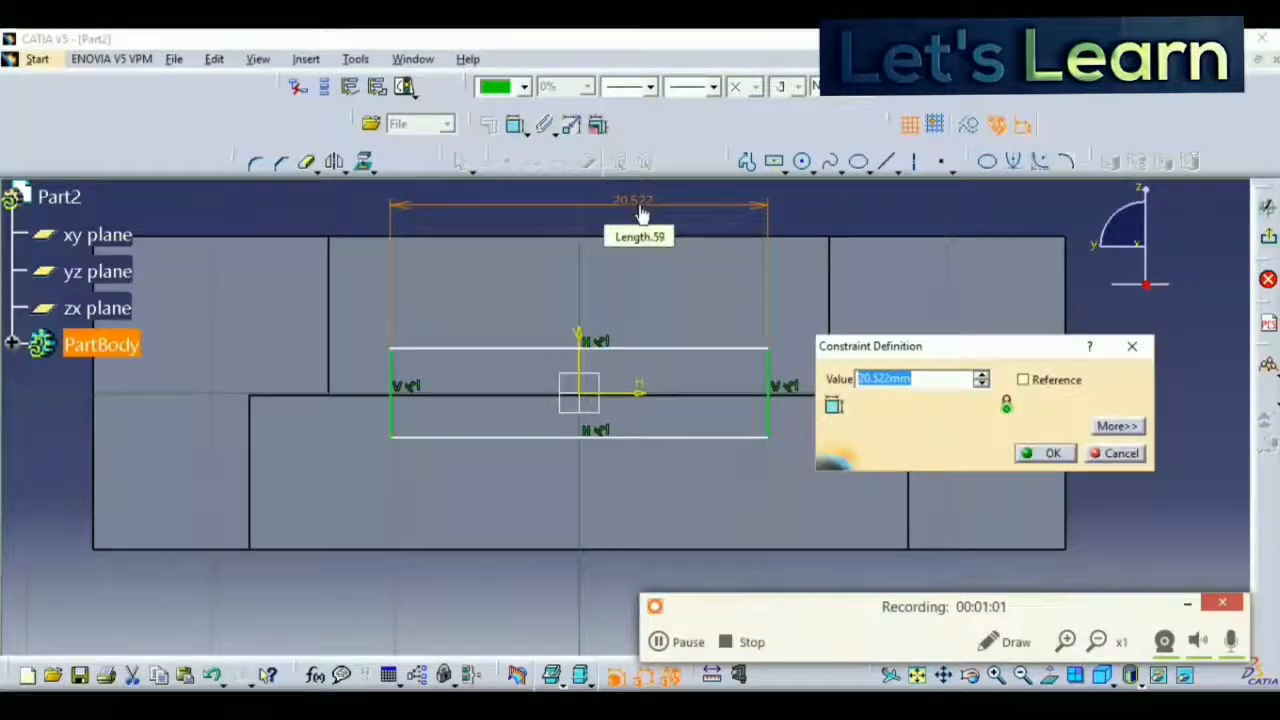
pyautogui.write('20')
pyautogui.press('Return')
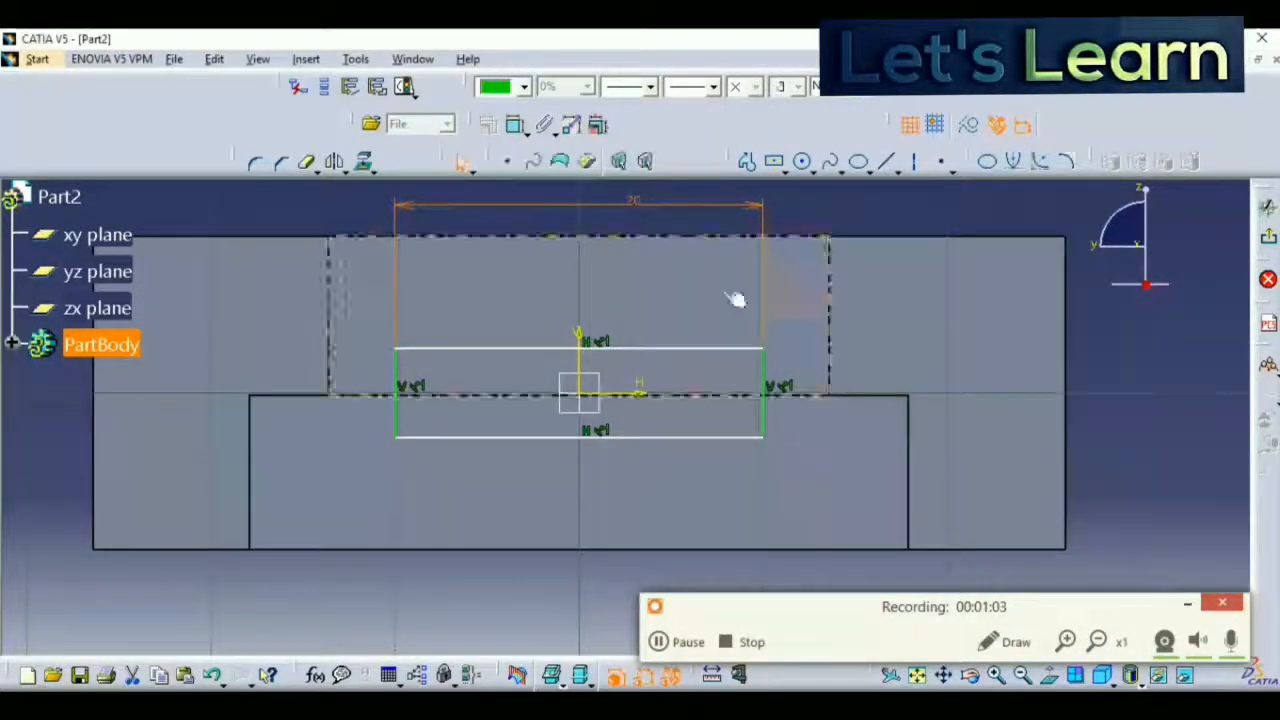
pyautogui.click(660, 648)
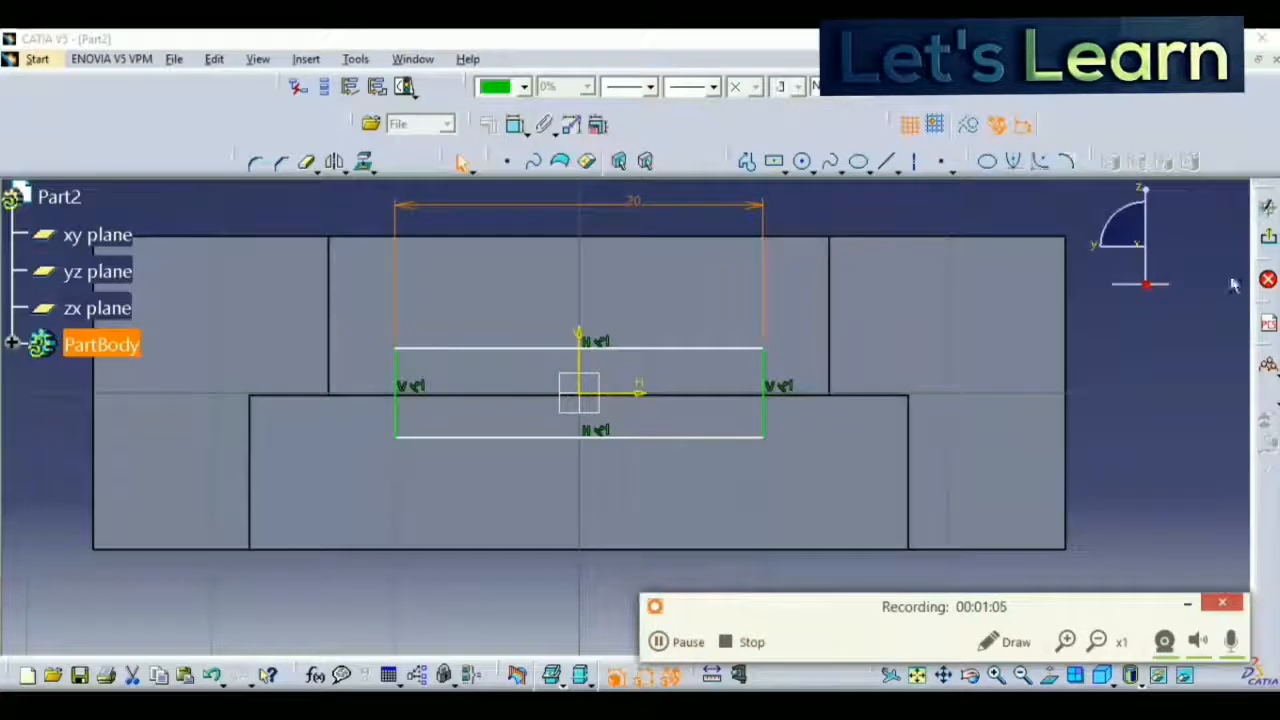
# Exit the sketch of the 20 mm long rectangle on the raised block
pyautogui.click(1267, 239)
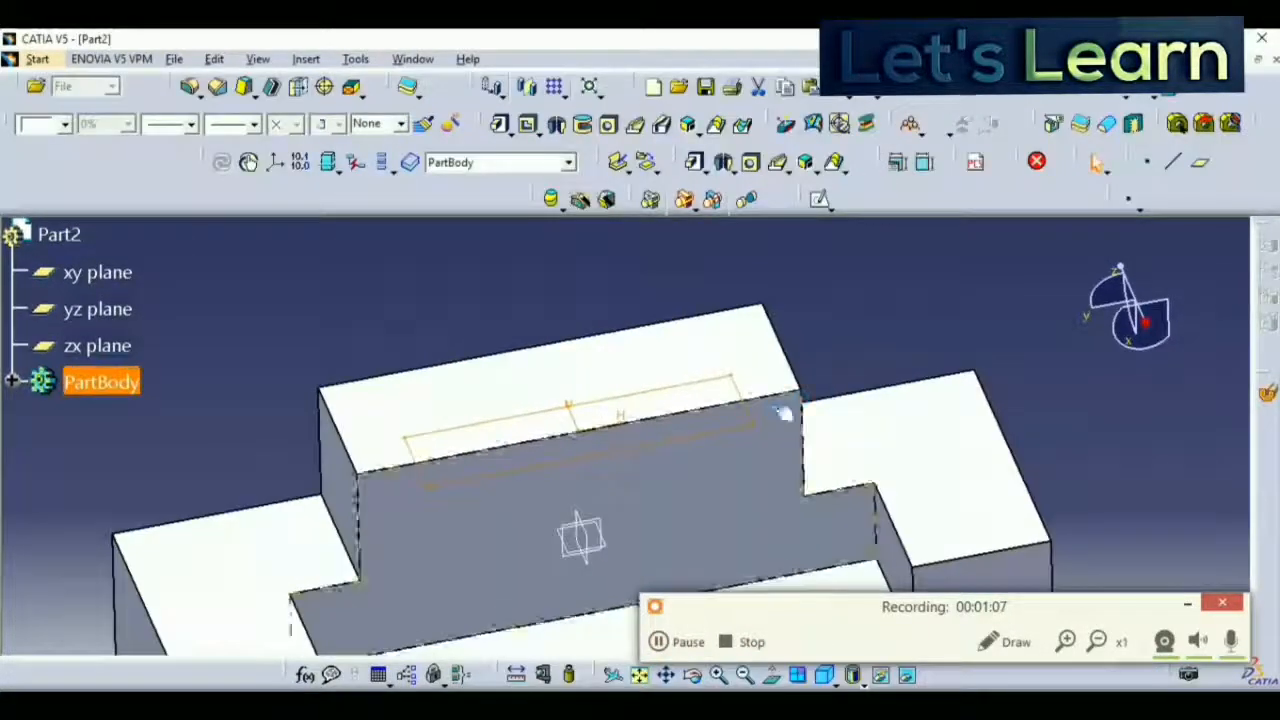
# Try pocketing the raised block's rectangle with the Up to next limit, and undo that pocket
pyautogui.click(527, 124)
pyautogui.moveTo(596, 350); pyautogui.dragTo(660, 403, button='middle')
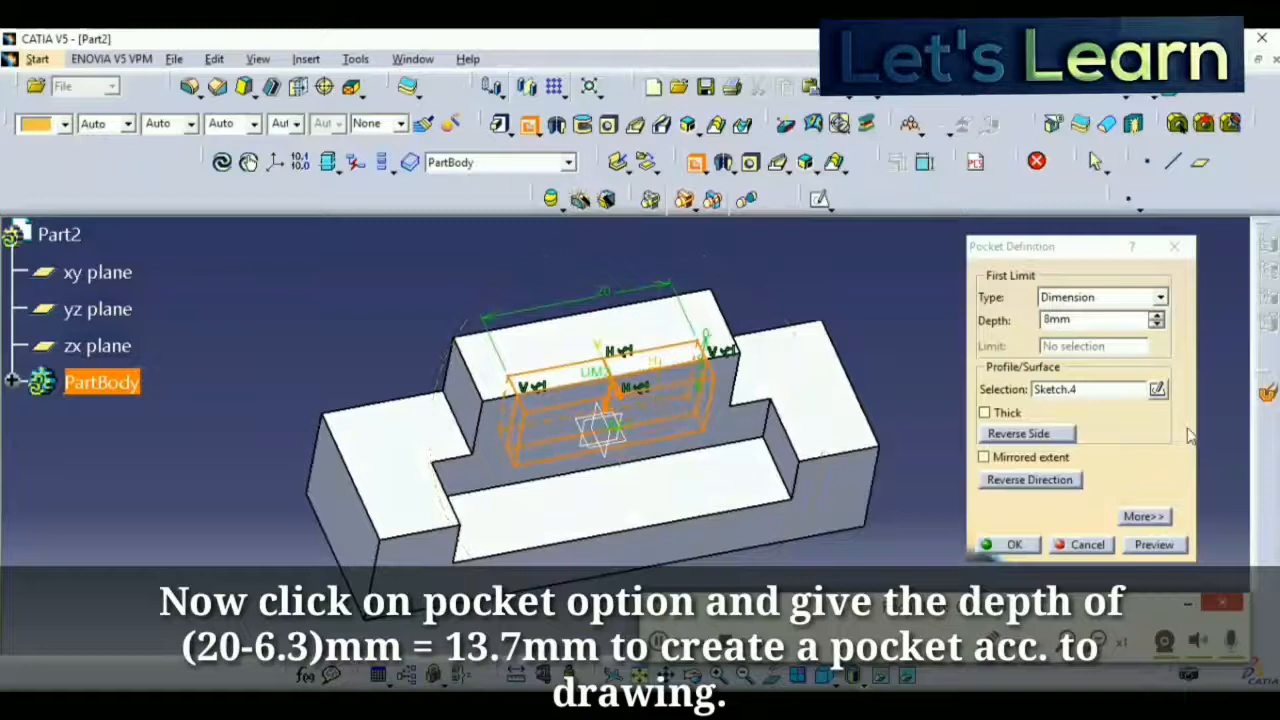
pyautogui.click(1076, 318)
pyautogui.click(1160, 297)
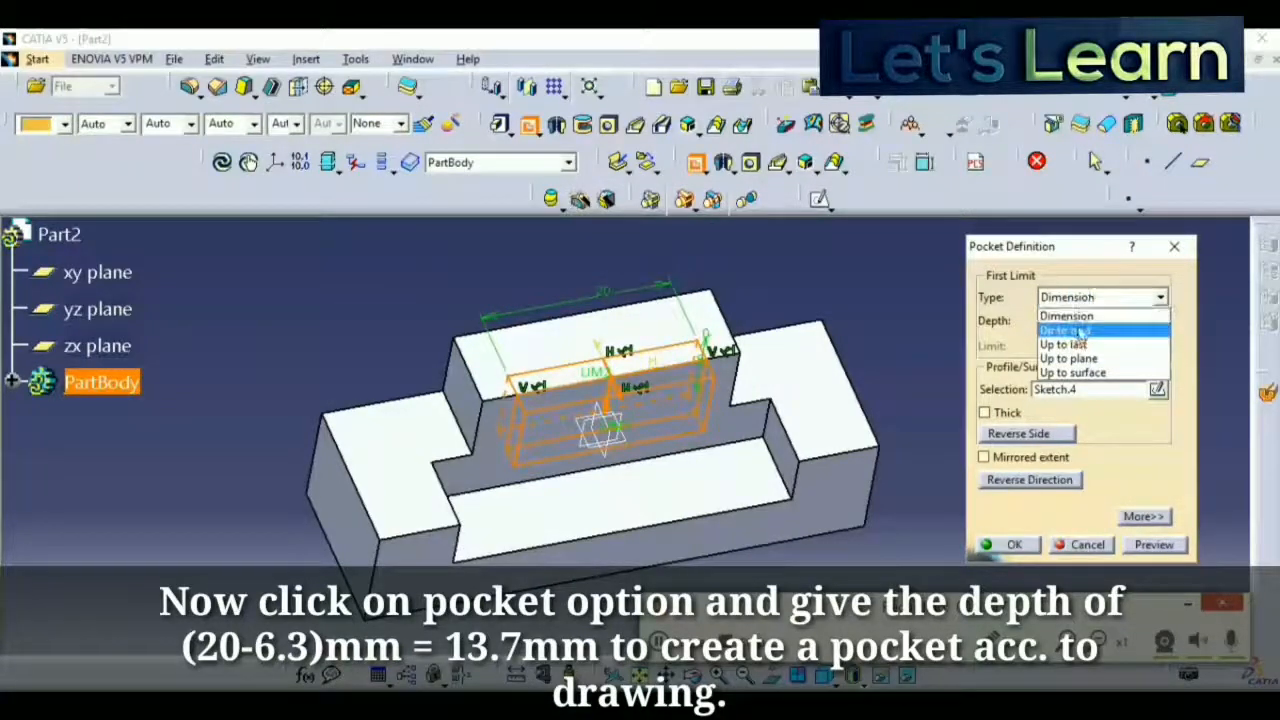
pyautogui.click(1080, 330)
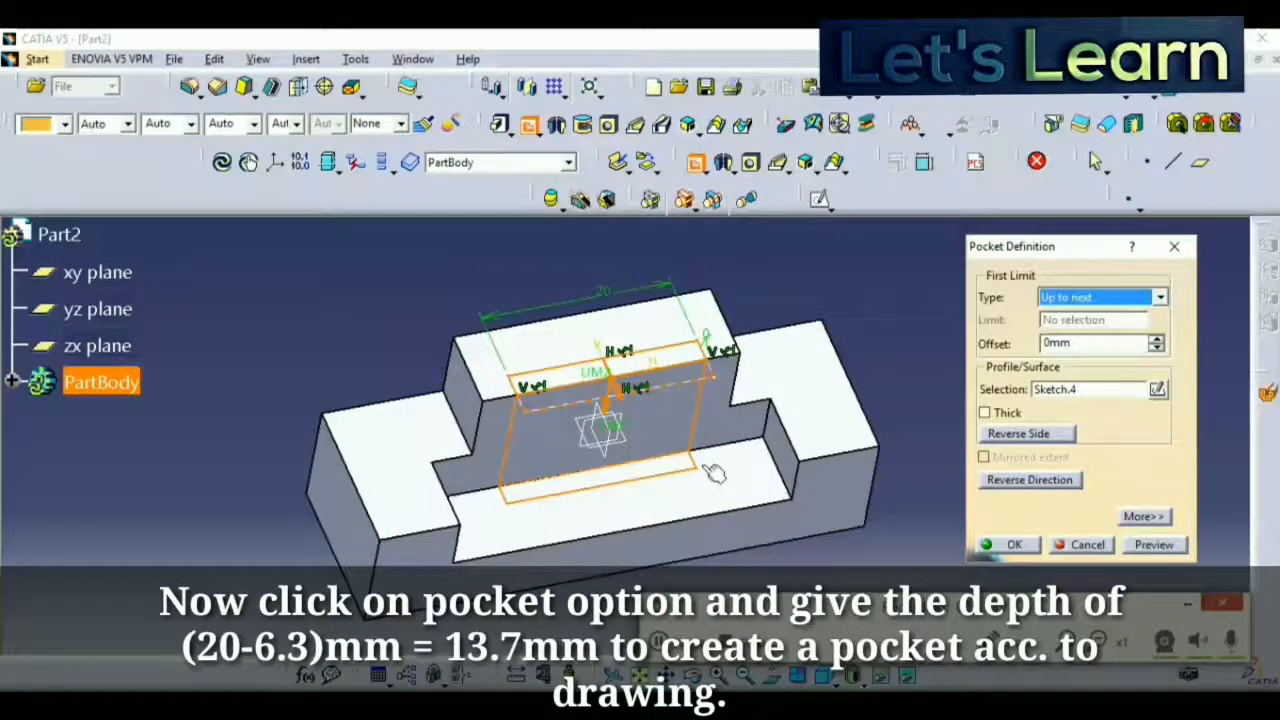
pyautogui.click(713, 472)
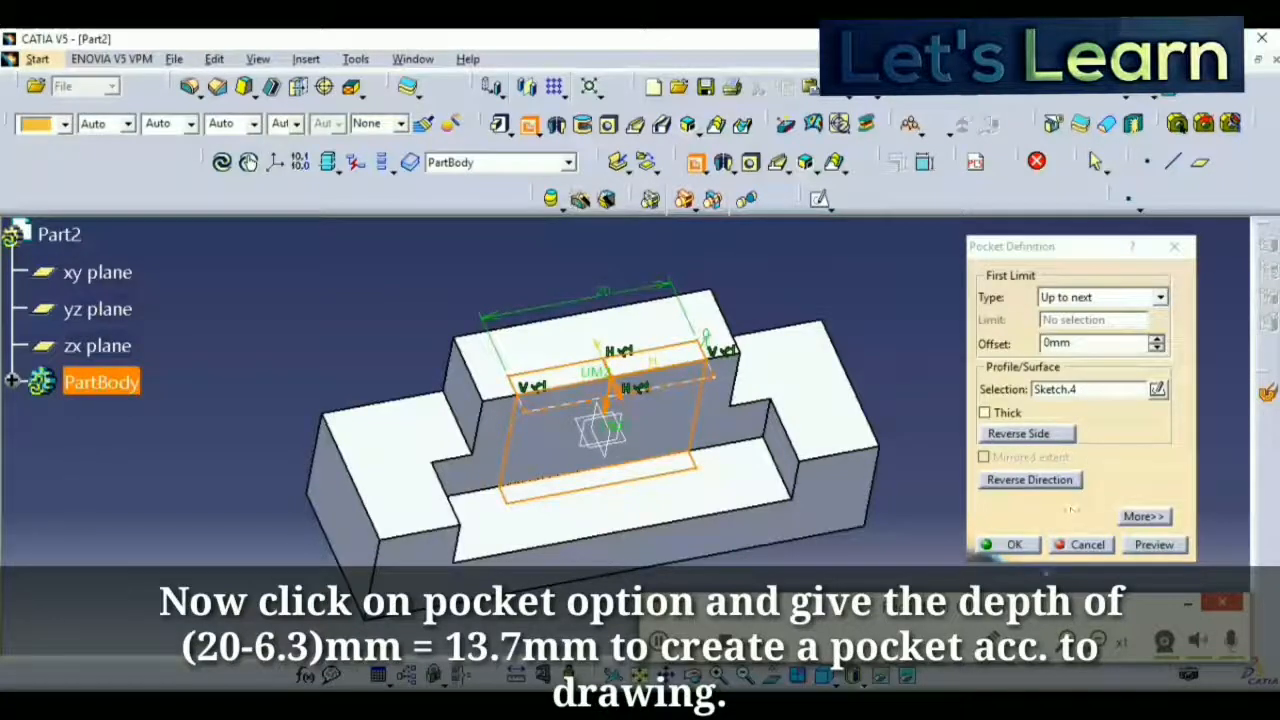
pyautogui.click(1127, 544)
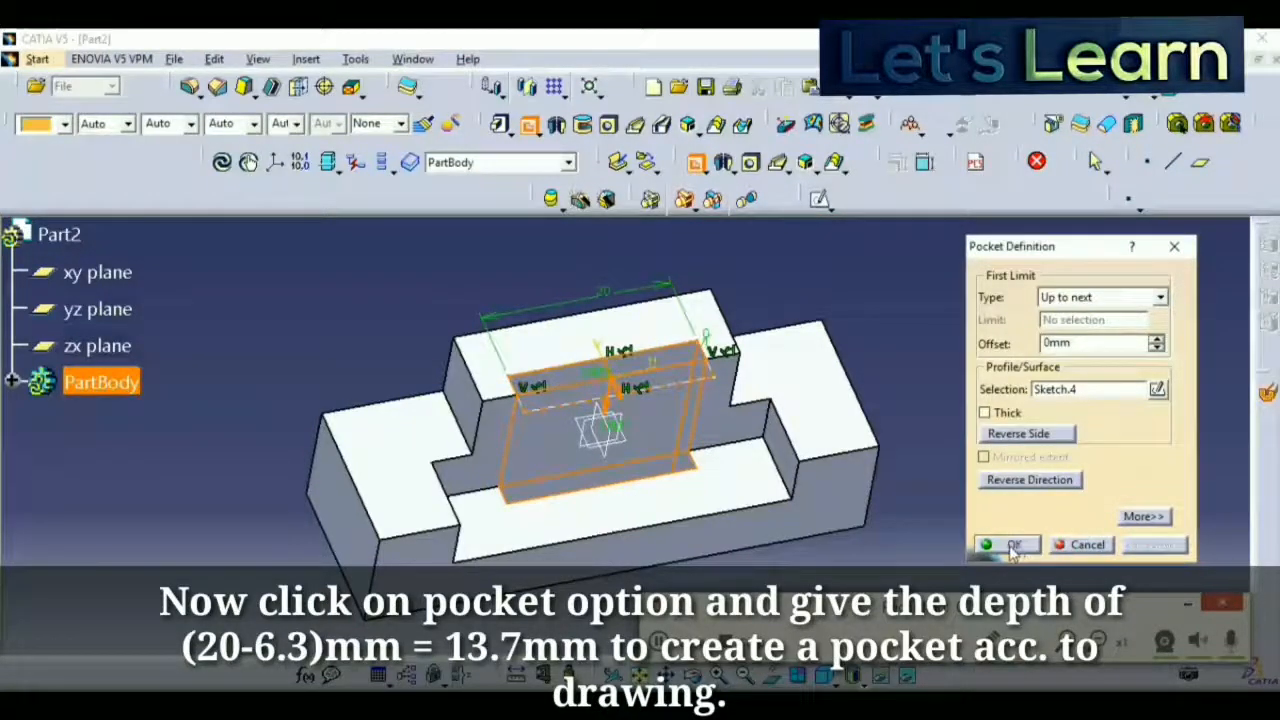
pyautogui.click(1008, 544)
pyautogui.click(972, 440)
pyautogui.moveTo(961, 429); pyautogui.dragTo(949, 420, button='middle')
pyautogui.moveTo(731, 473); pyautogui.dragTo(765, 491, button='middle')
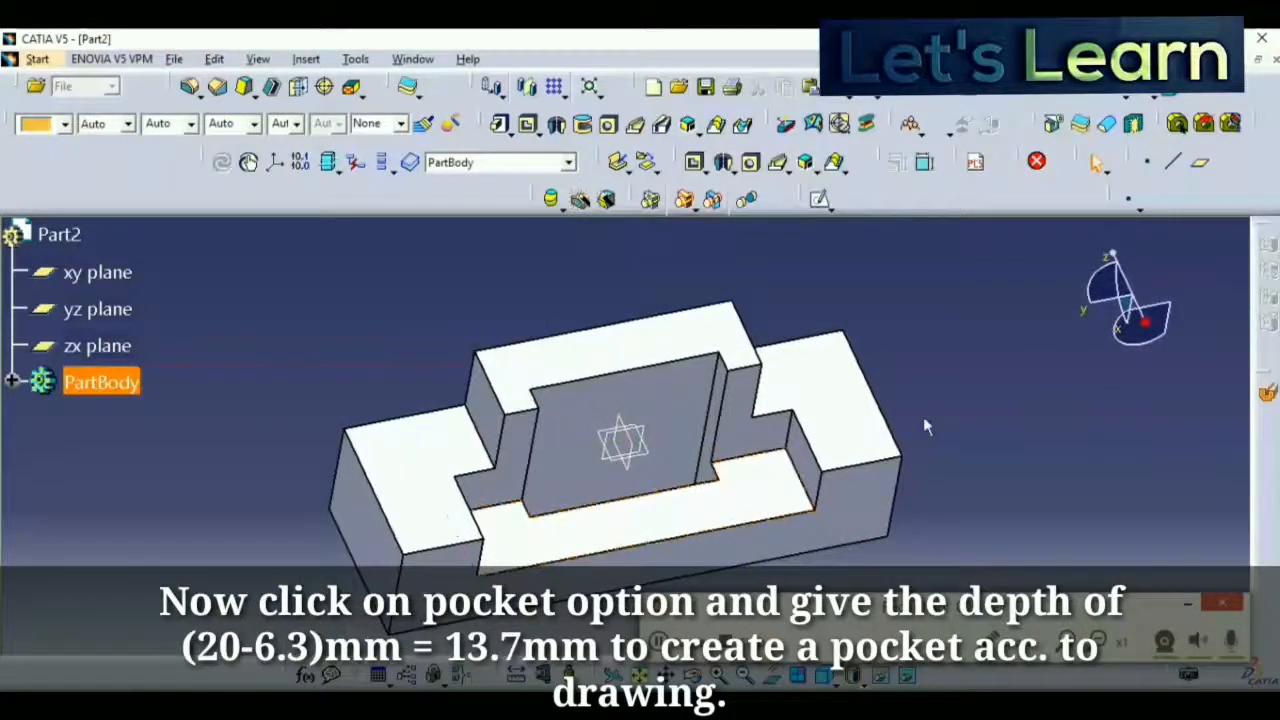
pyautogui.hotkey('ctrl', 'z')
pyautogui.hotkey('ctrl', 'z')
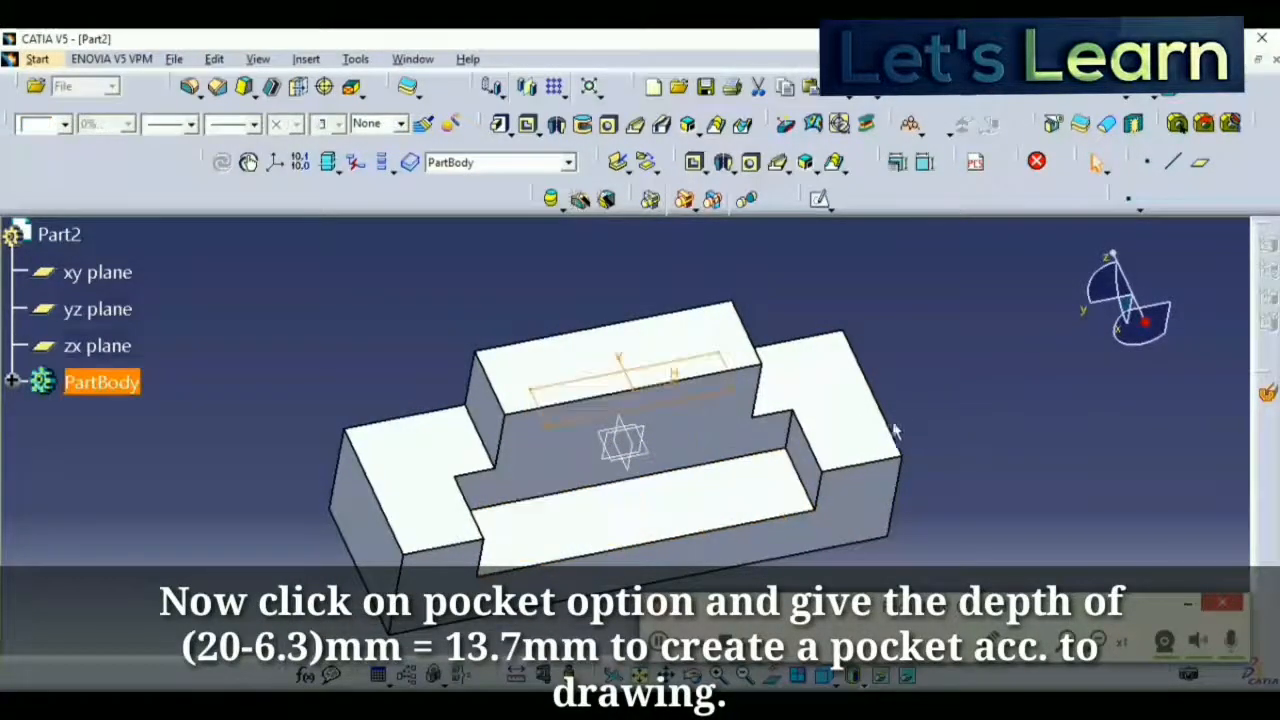
# Start a pocket from the rectangle and try the Up to surface, Up to plane and Up to next limits before returning to Dimension
pyautogui.click(697, 166)
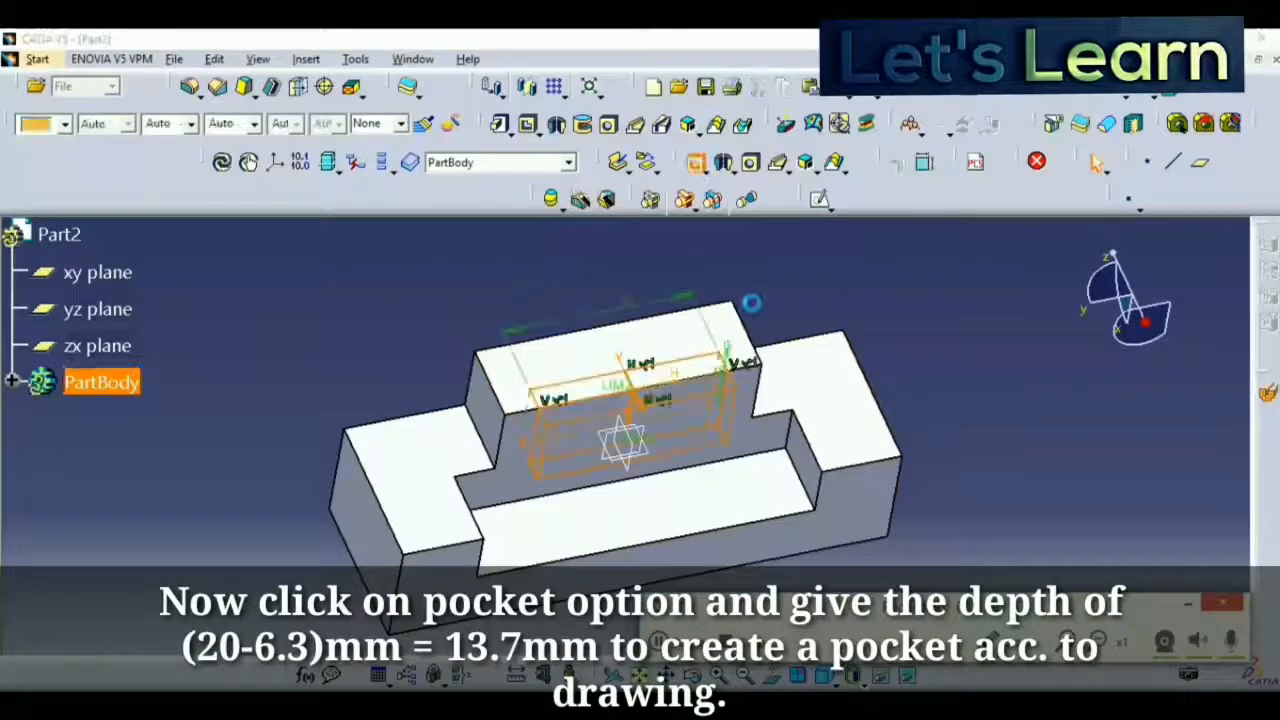
pyautogui.click(1055, 297)
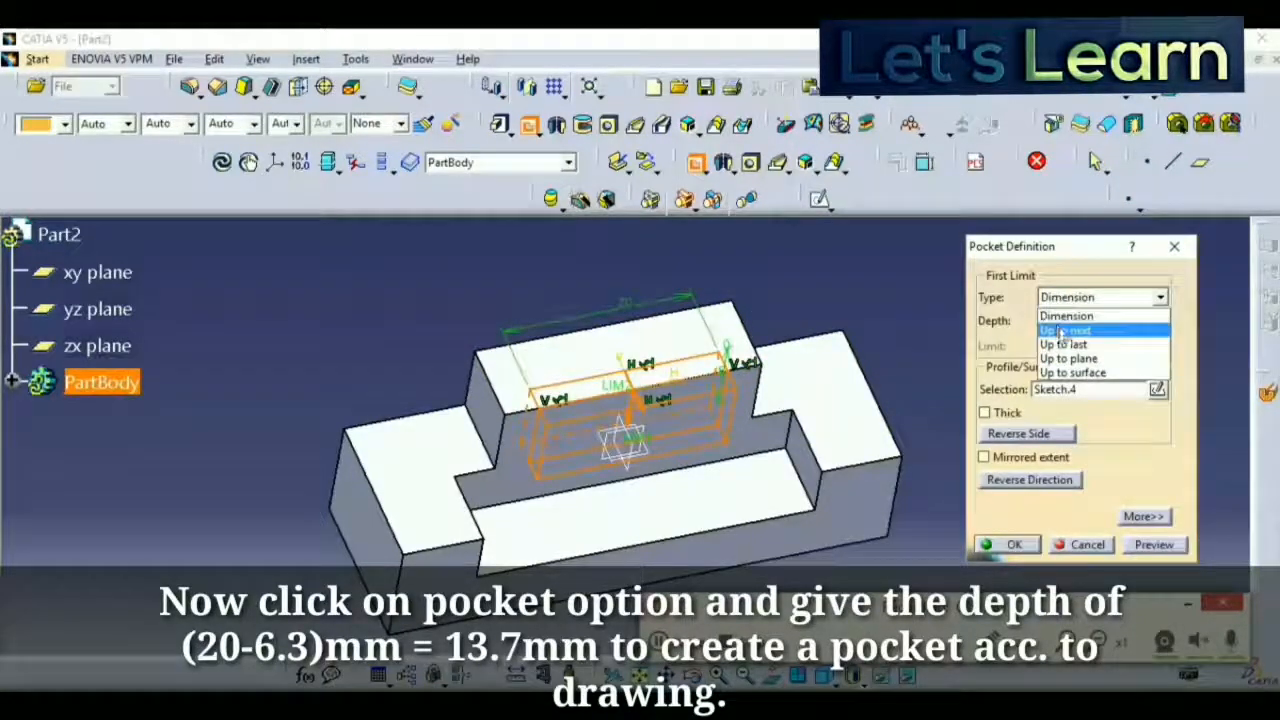
pyautogui.click(1073, 373)
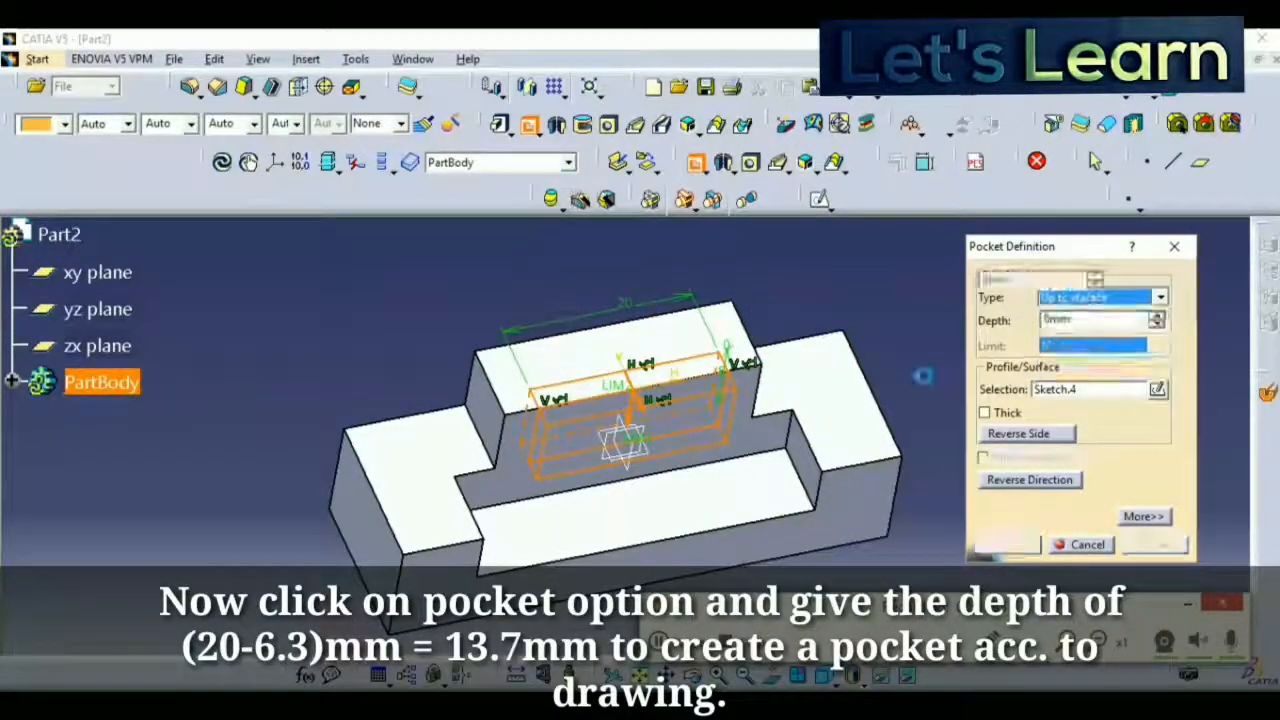
pyautogui.click(749, 474)
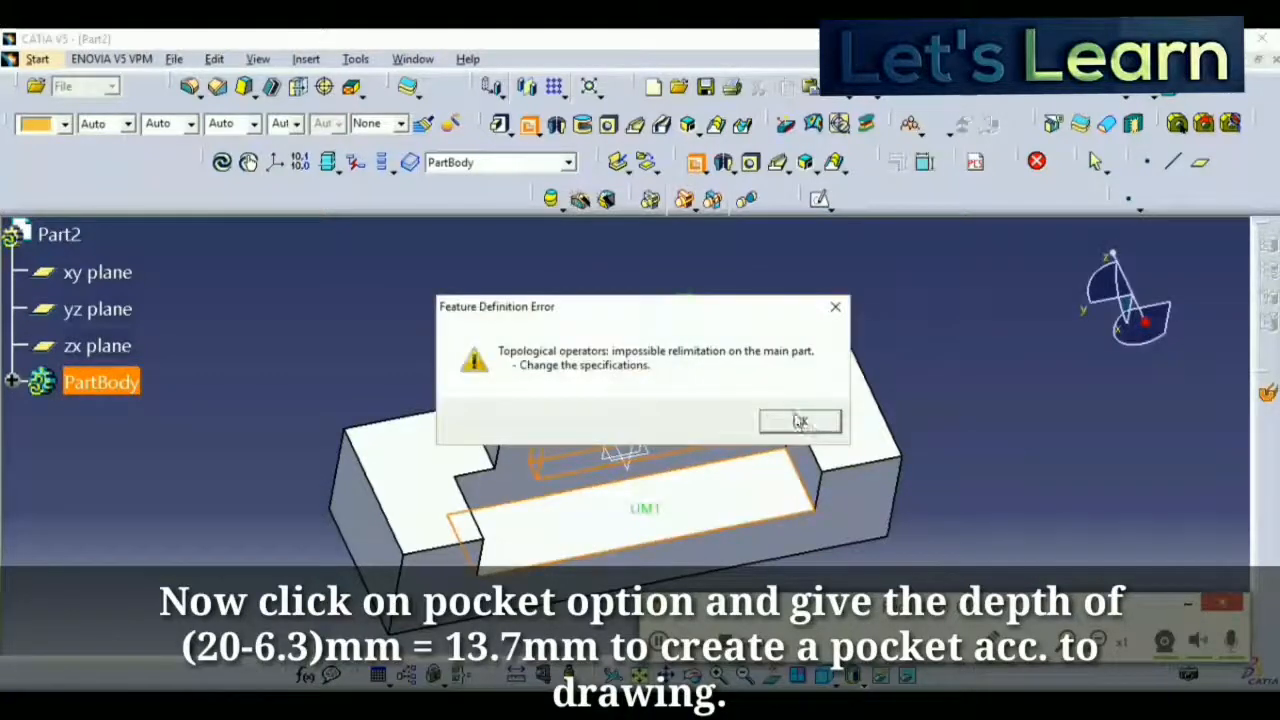
pyautogui.click(800, 421)
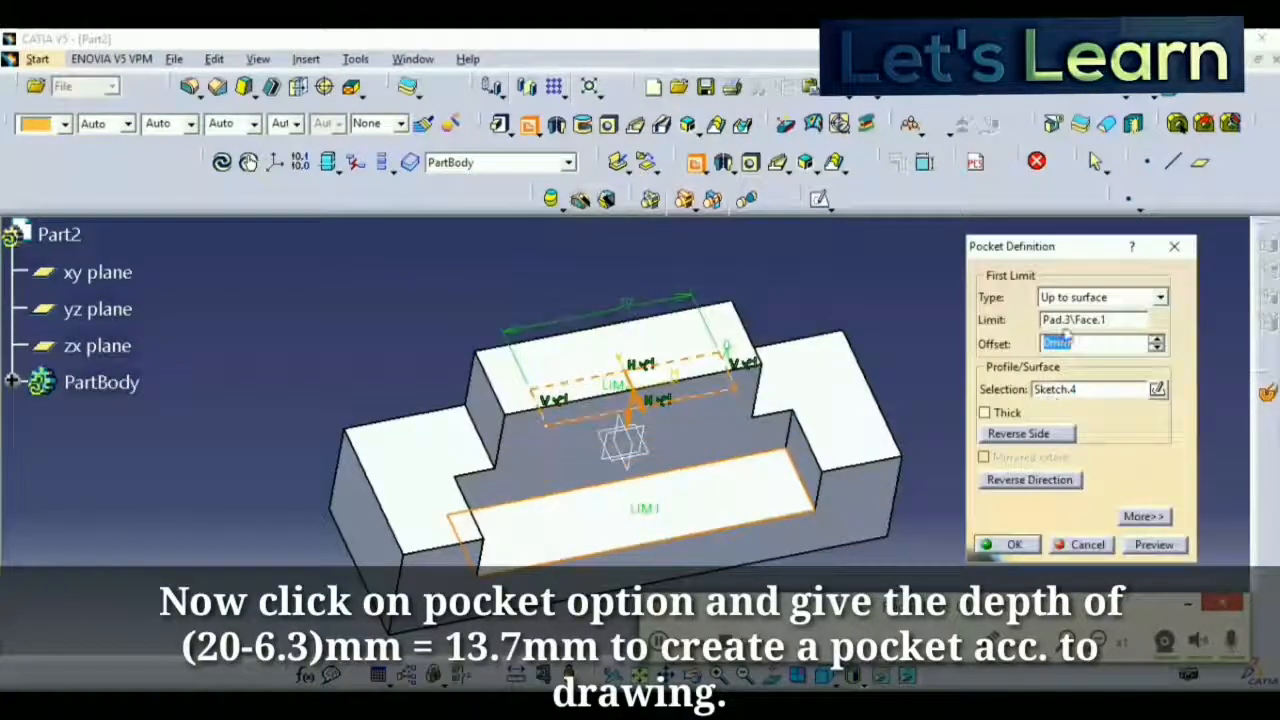
pyautogui.click(1078, 297)
pyautogui.click(1084, 361)
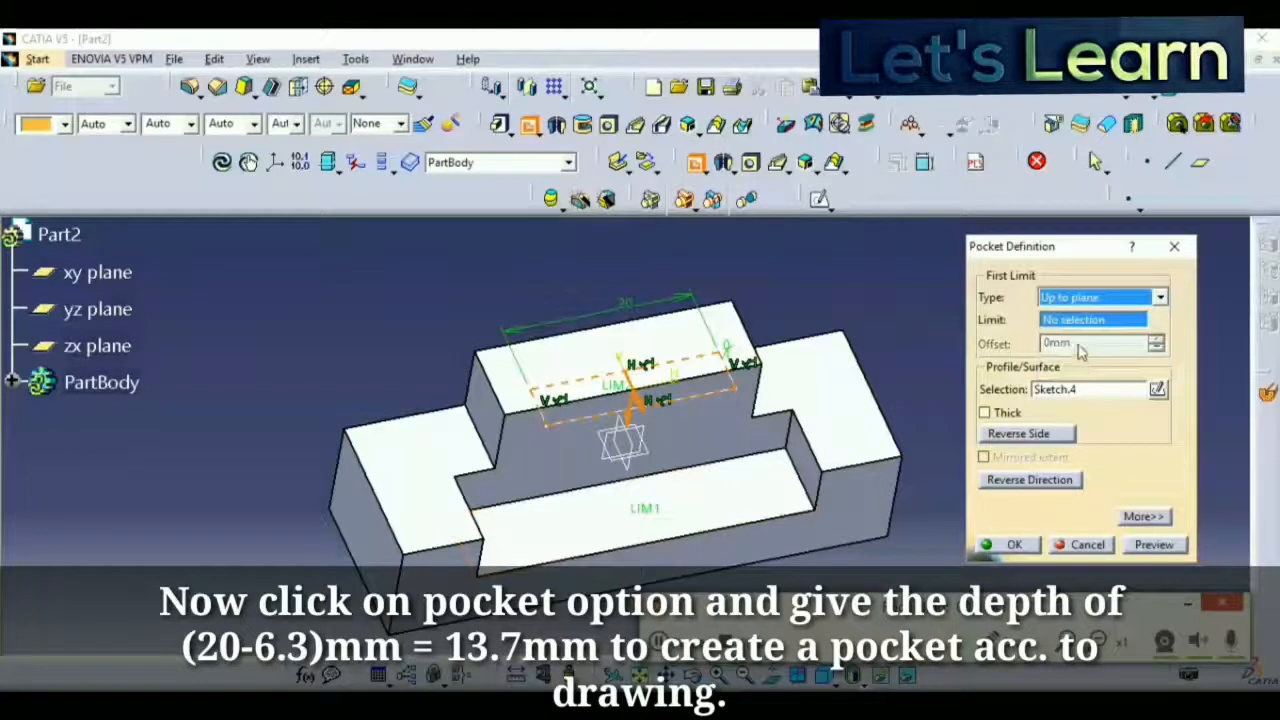
pyautogui.click(1078, 297)
pyautogui.click(1080, 329)
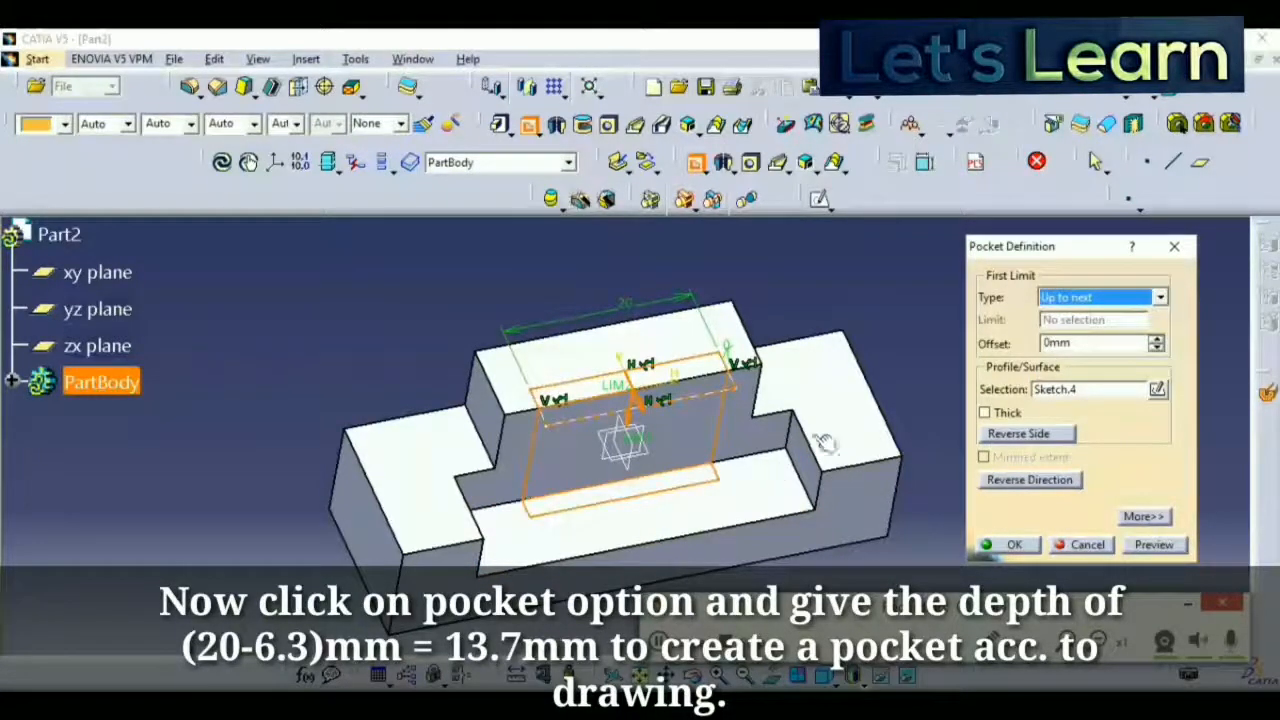
pyautogui.click(1078, 297)
pyautogui.click(1076, 312)
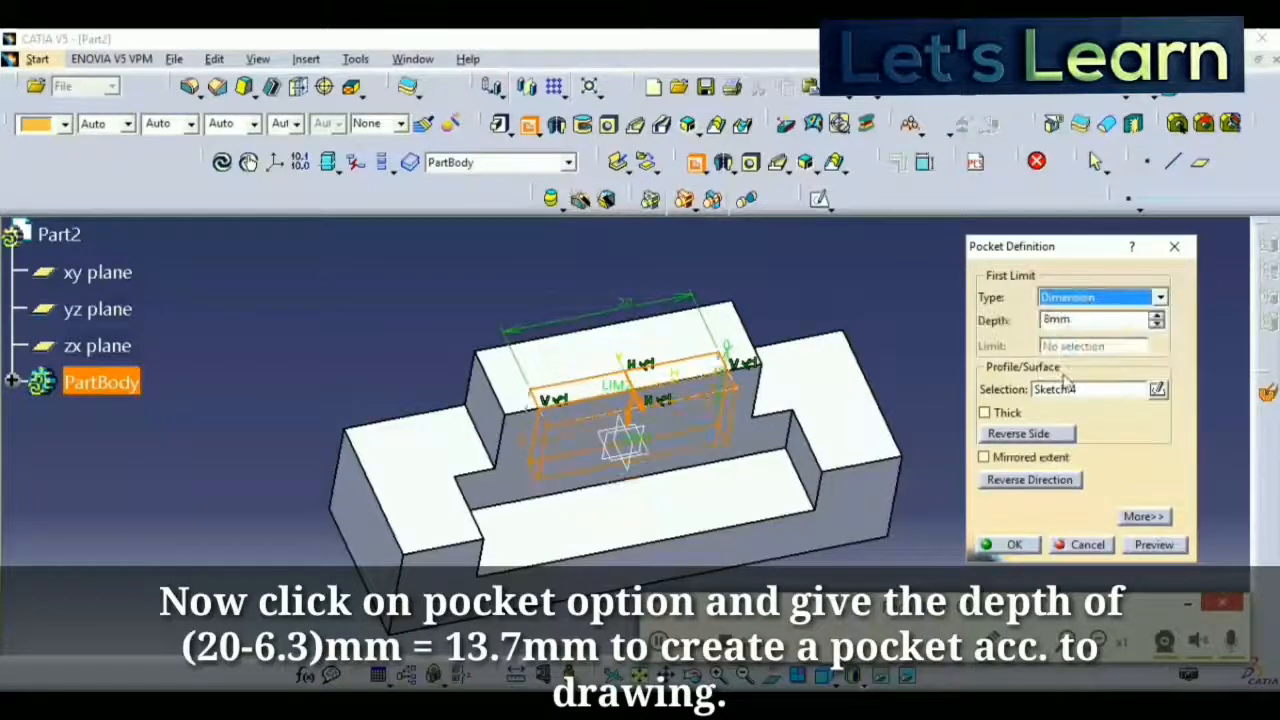
# Raise the pocket depth to 15 mm, reduce it to 13 mm and inspect the previewed cut against the recess floor
pyautogui.moveTo(785, 391); pyautogui.dragTo(757, 322, button='middle')
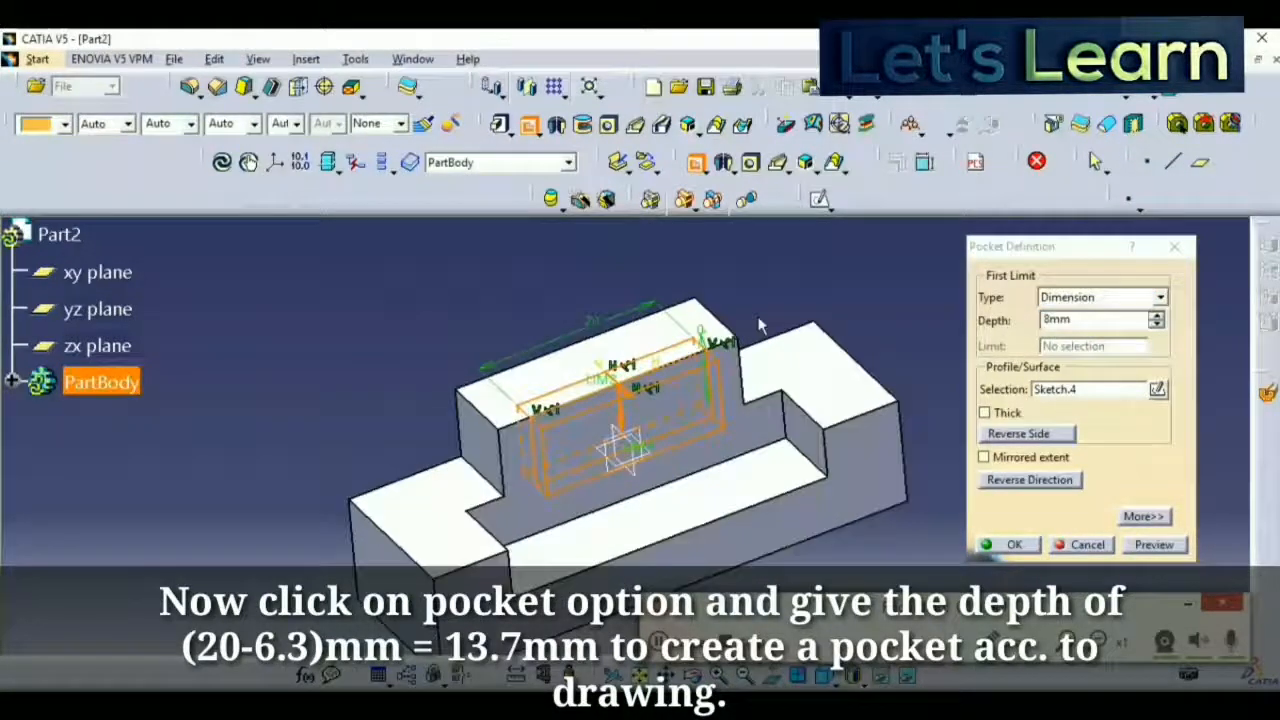
pyautogui.click(1156, 318)
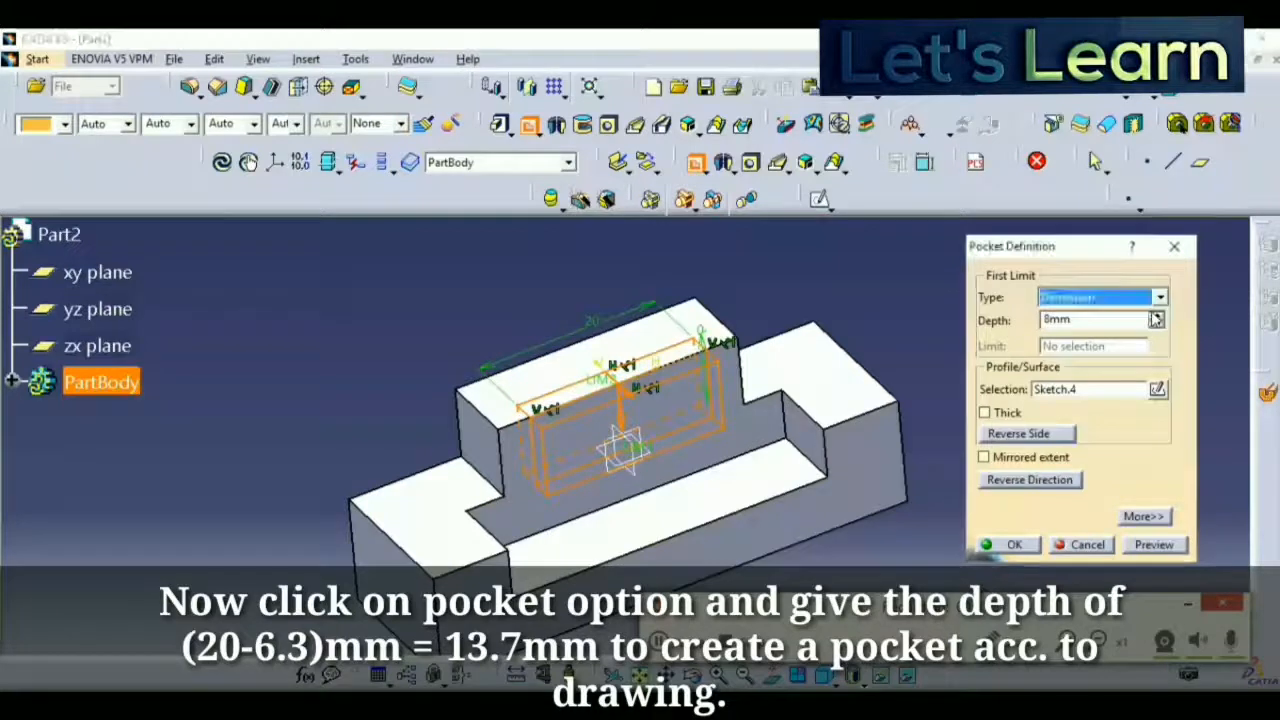
pyautogui.click(1156, 316)
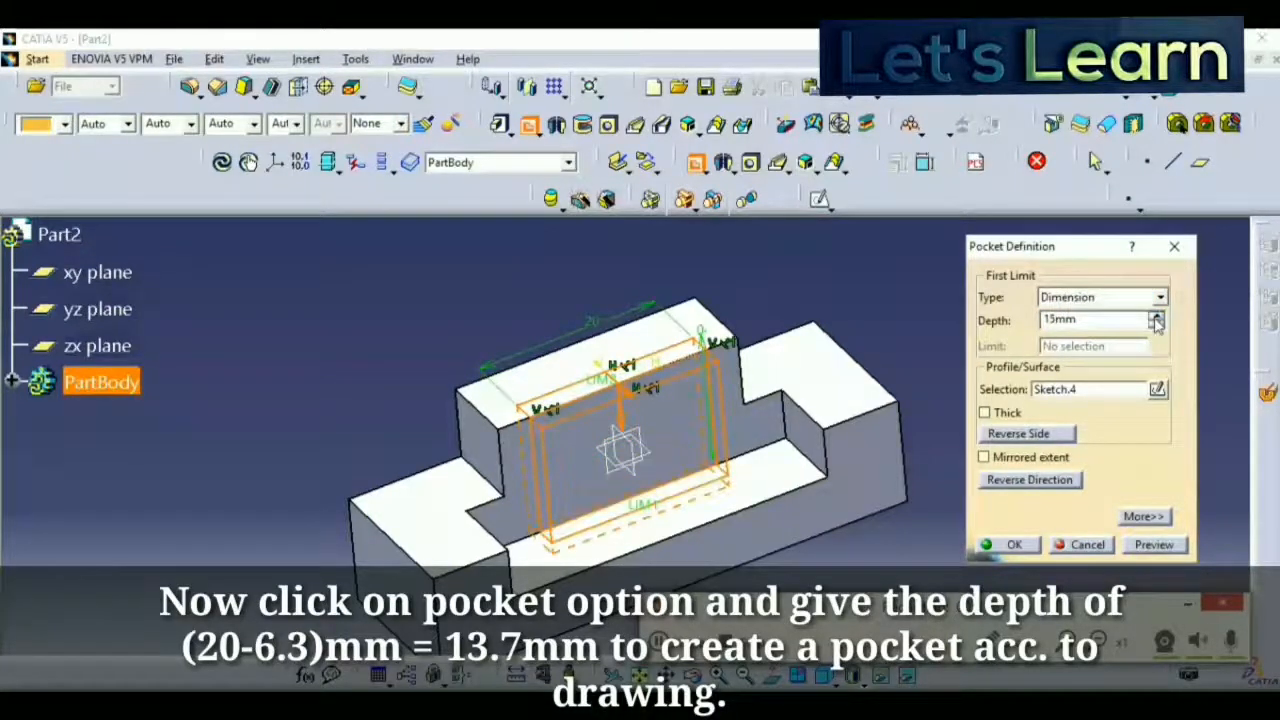
pyautogui.click(1156, 330)
pyautogui.click(1156, 330)
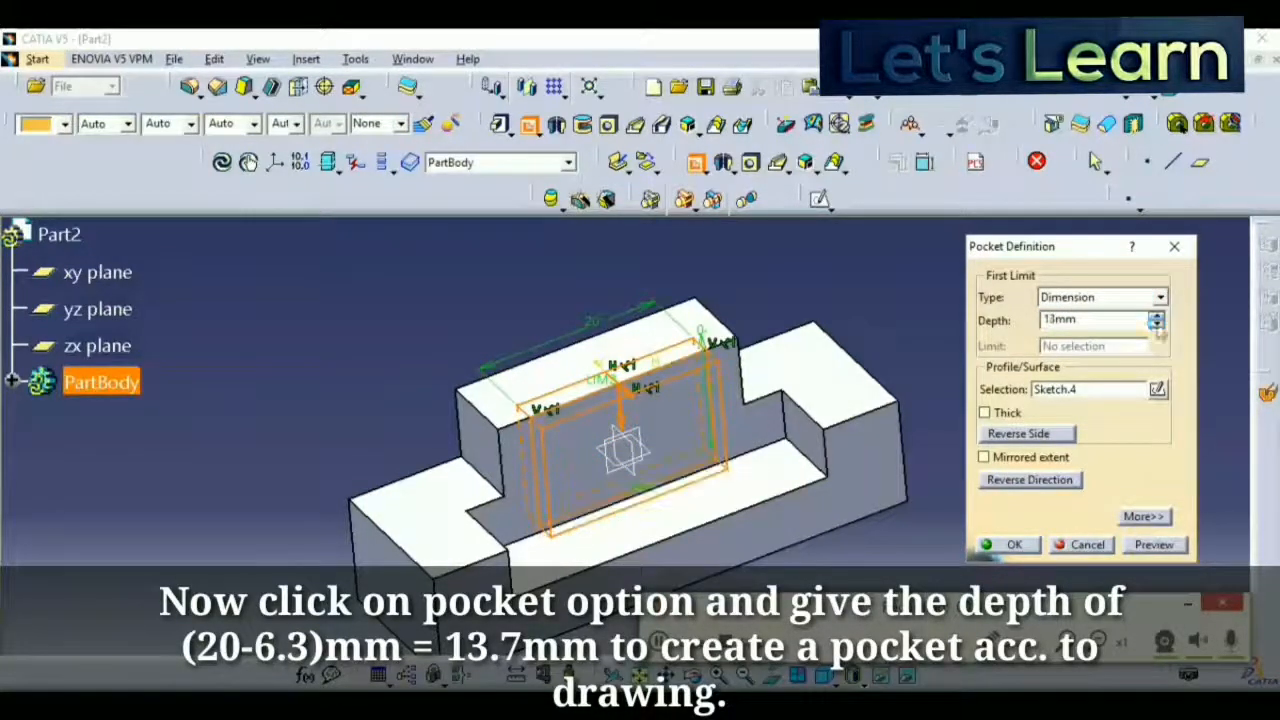
pyautogui.moveTo(812, 444); pyautogui.dragTo(648, 426, button='middle')
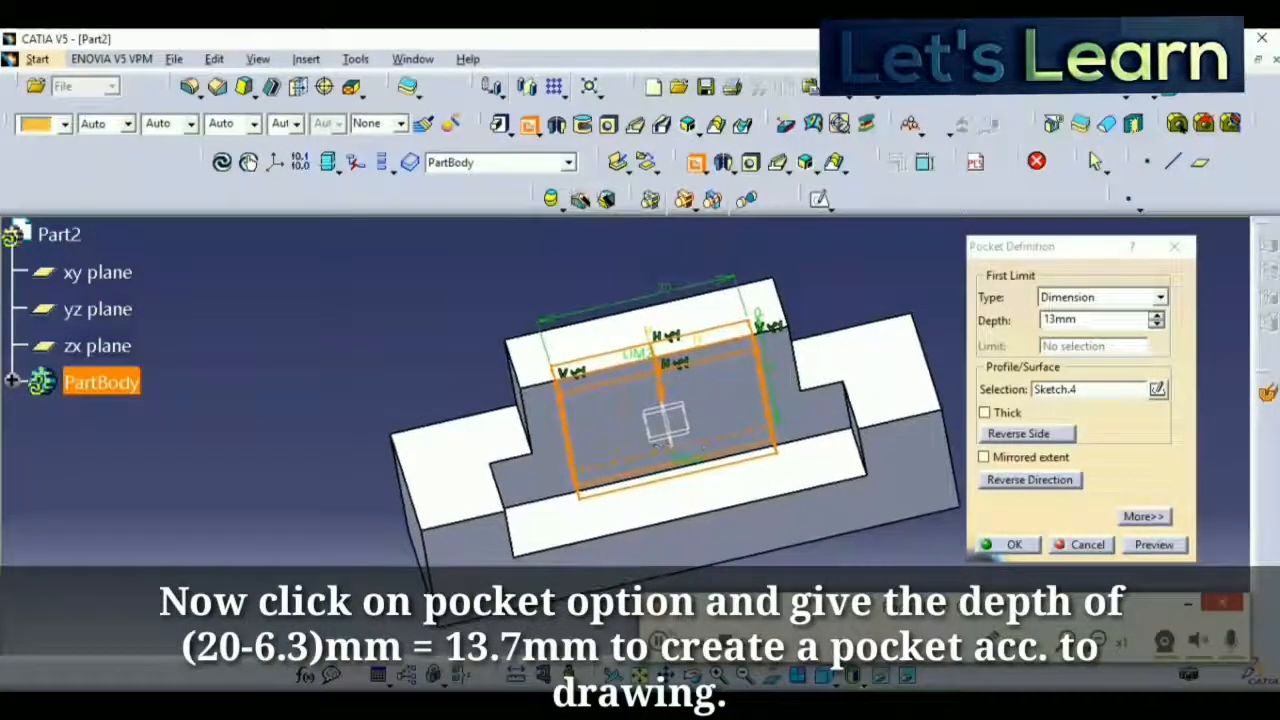
# Set the pocket depth to 20 mm and check the recess height in the reference drawing
pyautogui.moveTo(1084, 320); pyautogui.dragTo(1006, 332)
pyautogui.write('20')
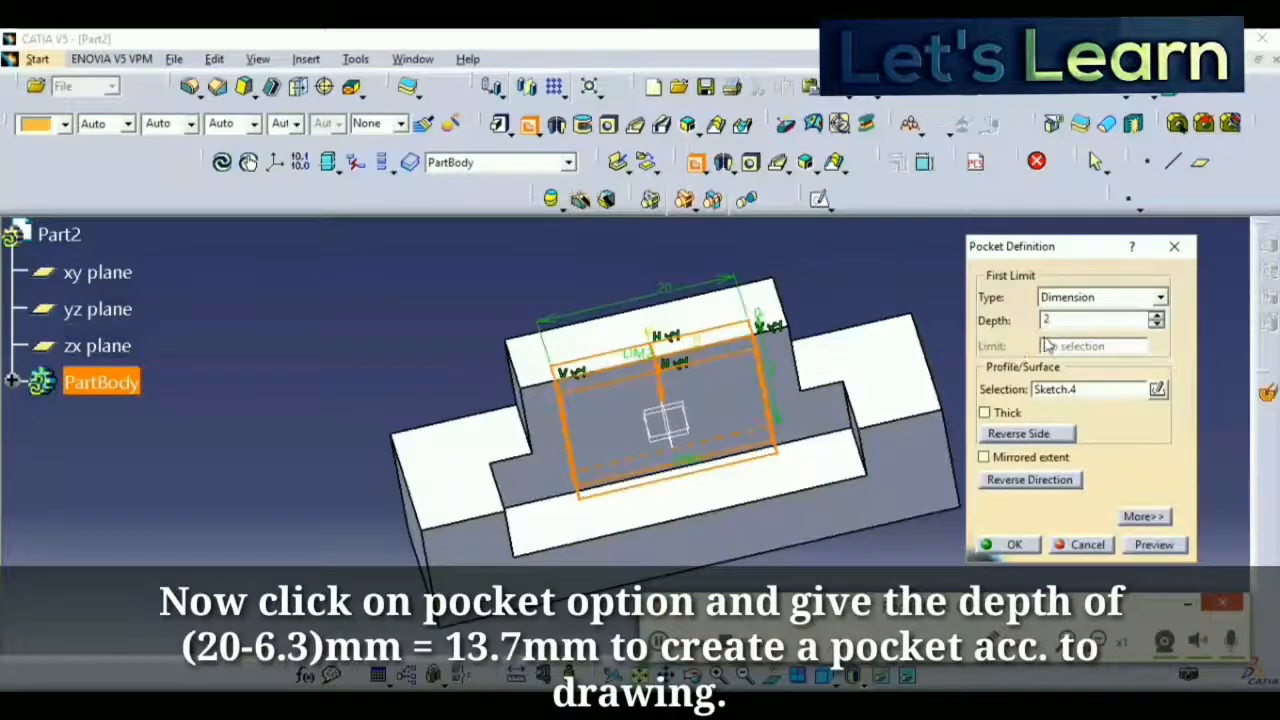
pyautogui.hotkey('alt', 'Tab')
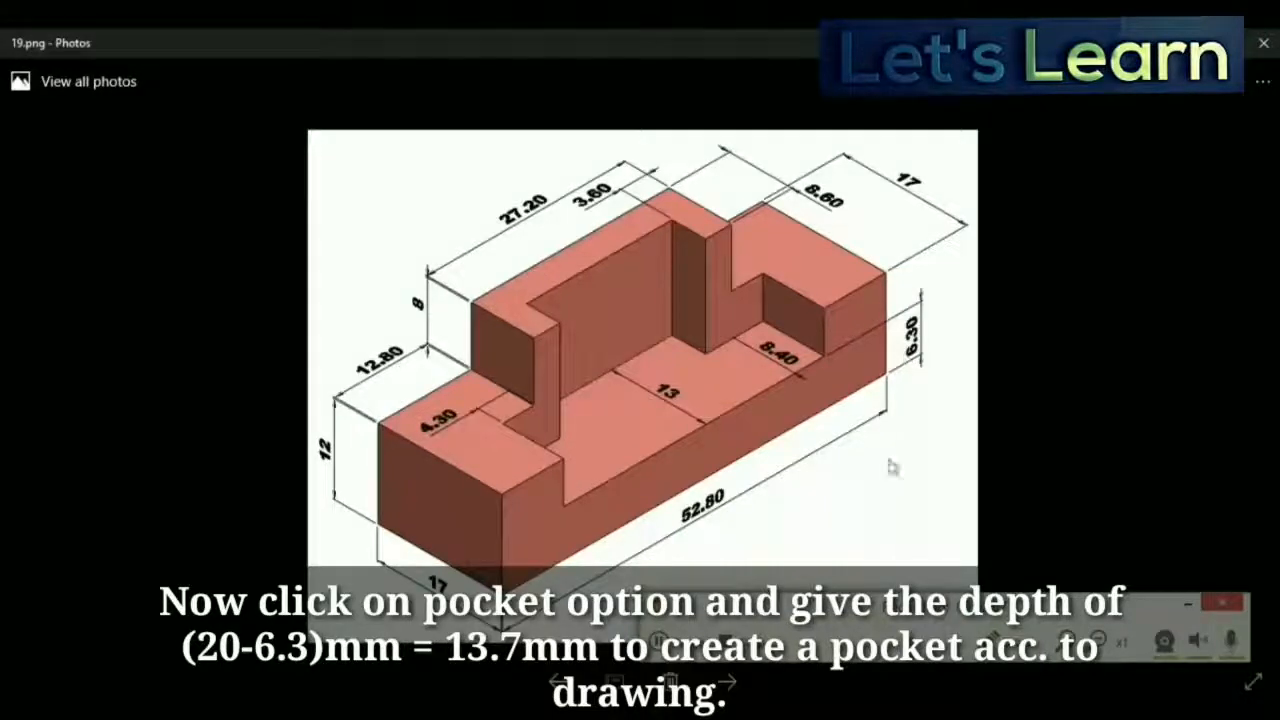
pyautogui.hotkey('alt', 'Tab')
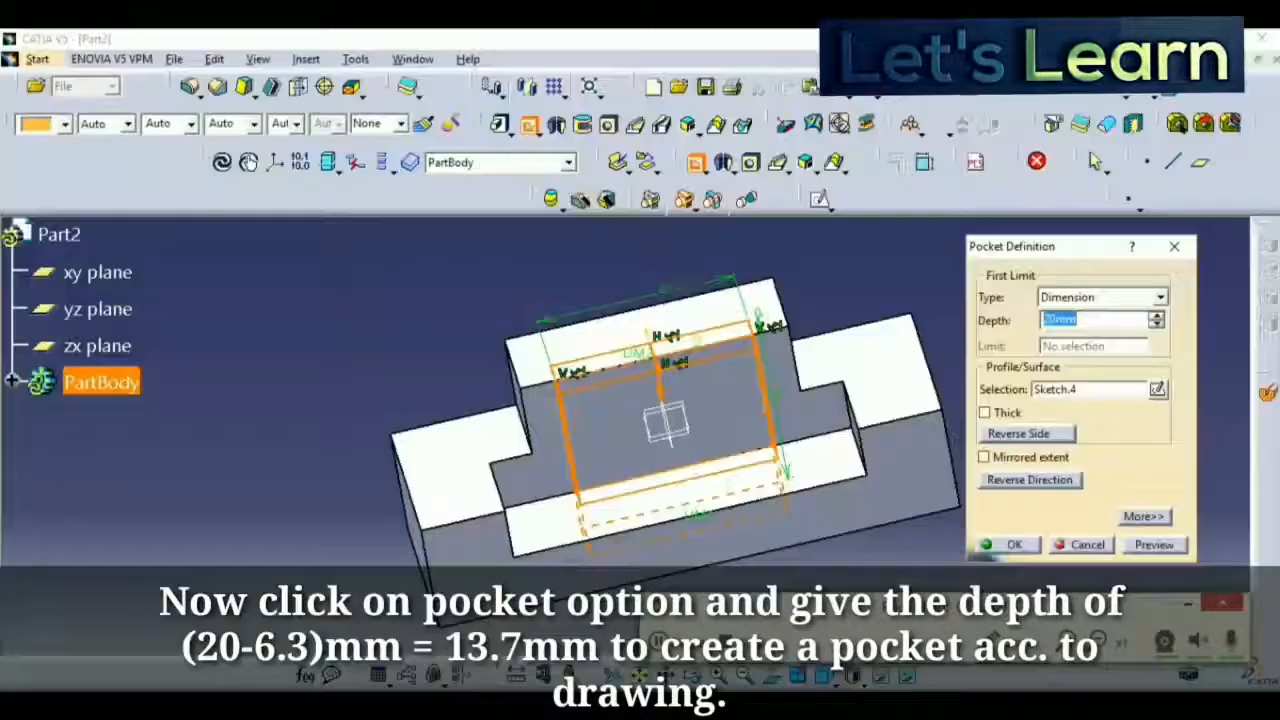
# Try to subtract 6.3 from the 20 mm pocket depth and accept the pocket
pyautogui.click(1115, 316)
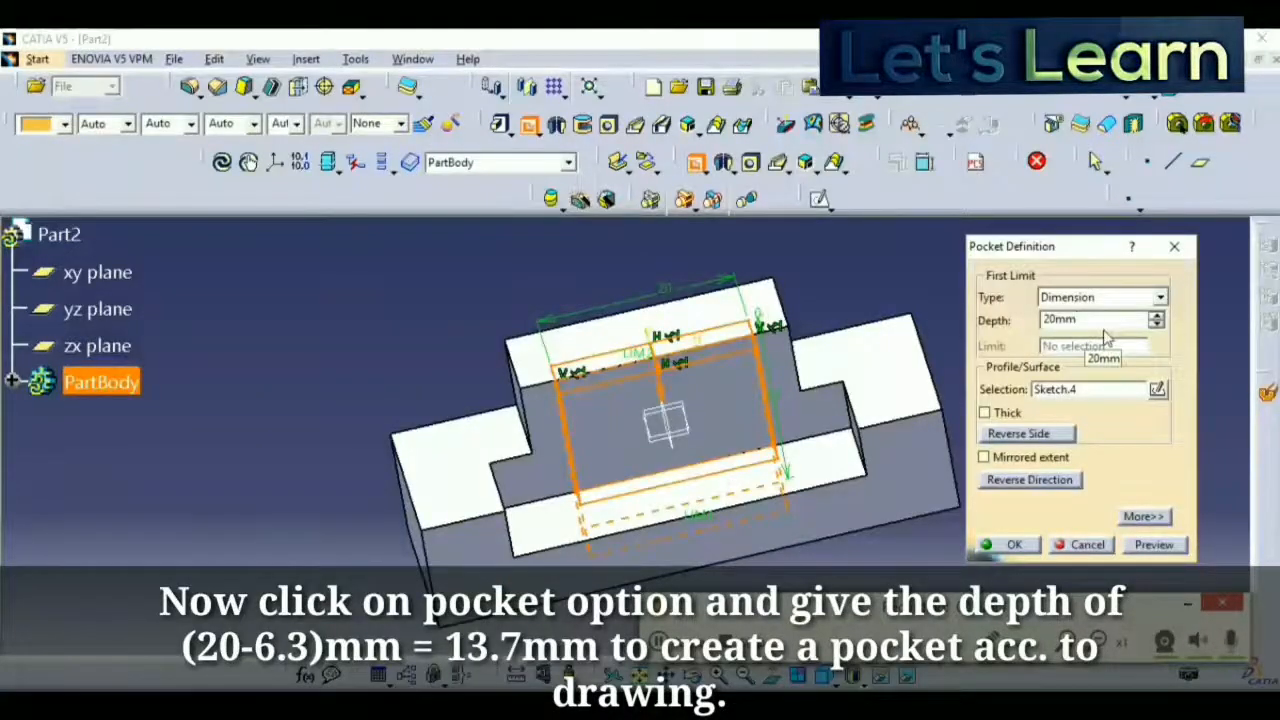
pyautogui.write('-6.3')
pyautogui.click(1012, 545)
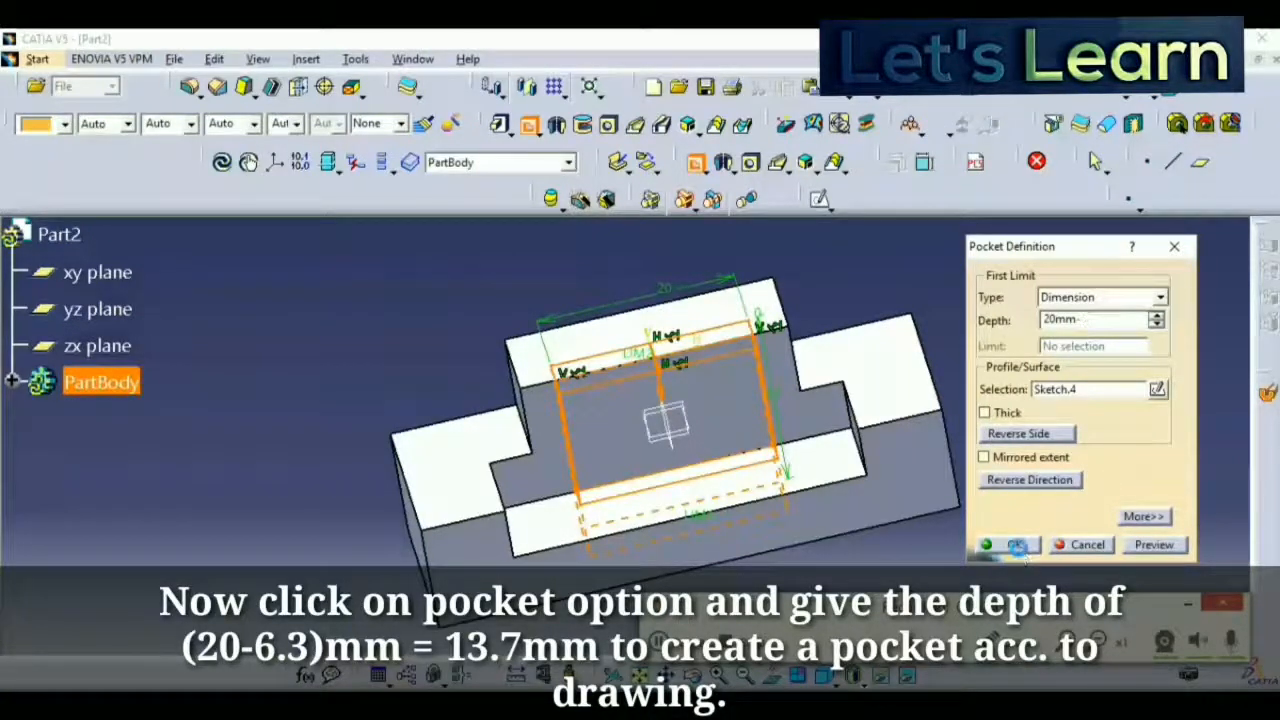
pyautogui.moveTo(1088, 306); pyautogui.dragTo(1086, 164)
pyautogui.click(1197, 481)
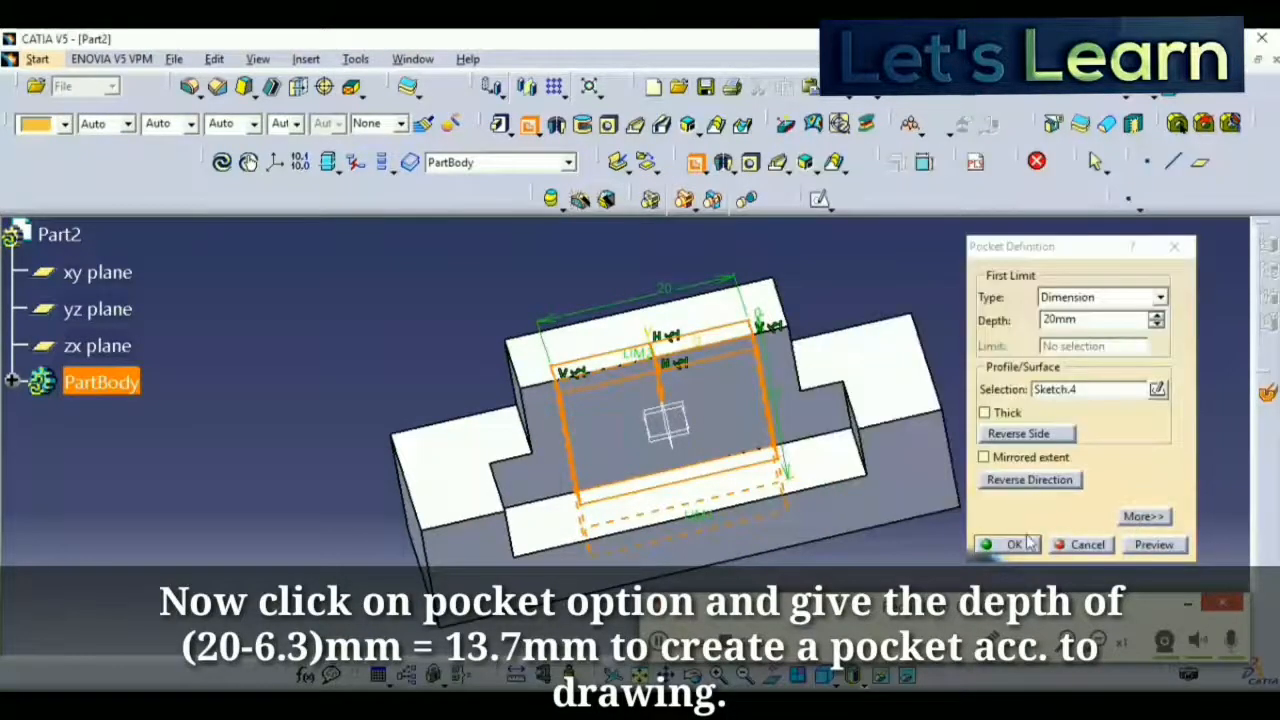
# Set the pocket depth to 20-6.3 mm and create the pocket through the raised block
pyautogui.click(1056, 318)
pyautogui.doubleClick(1056, 318)
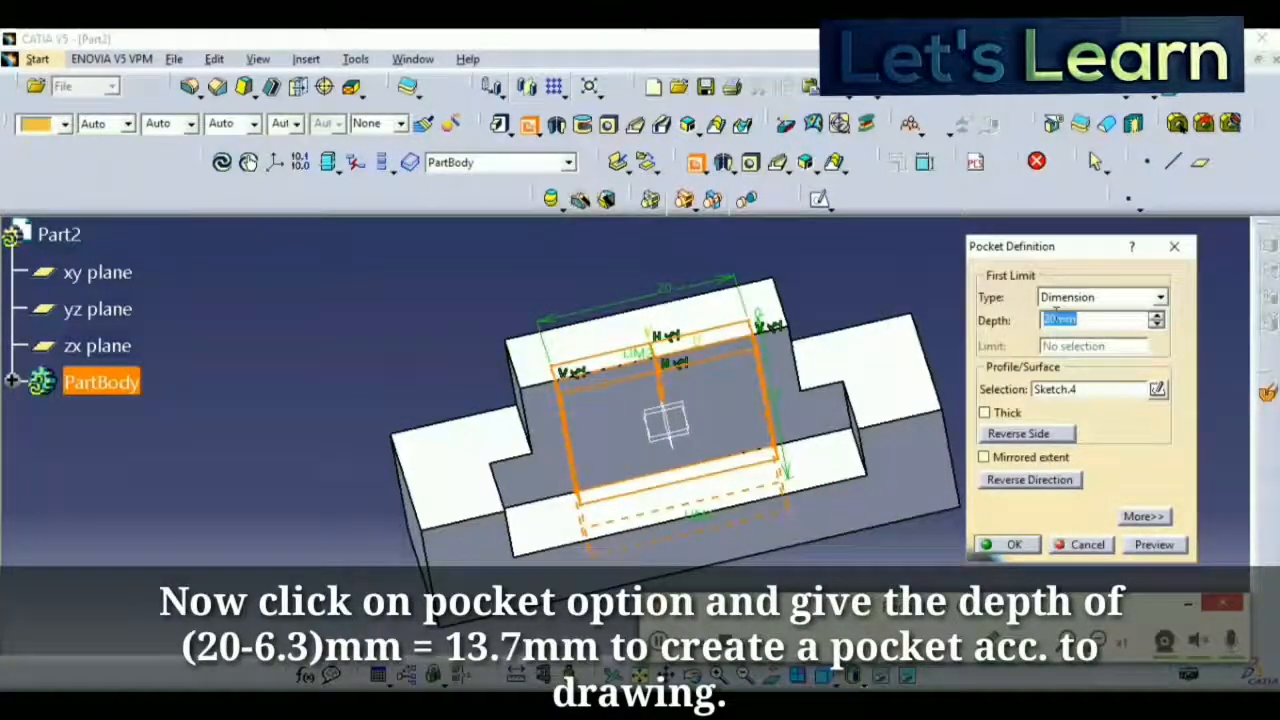
pyautogui.write('20')
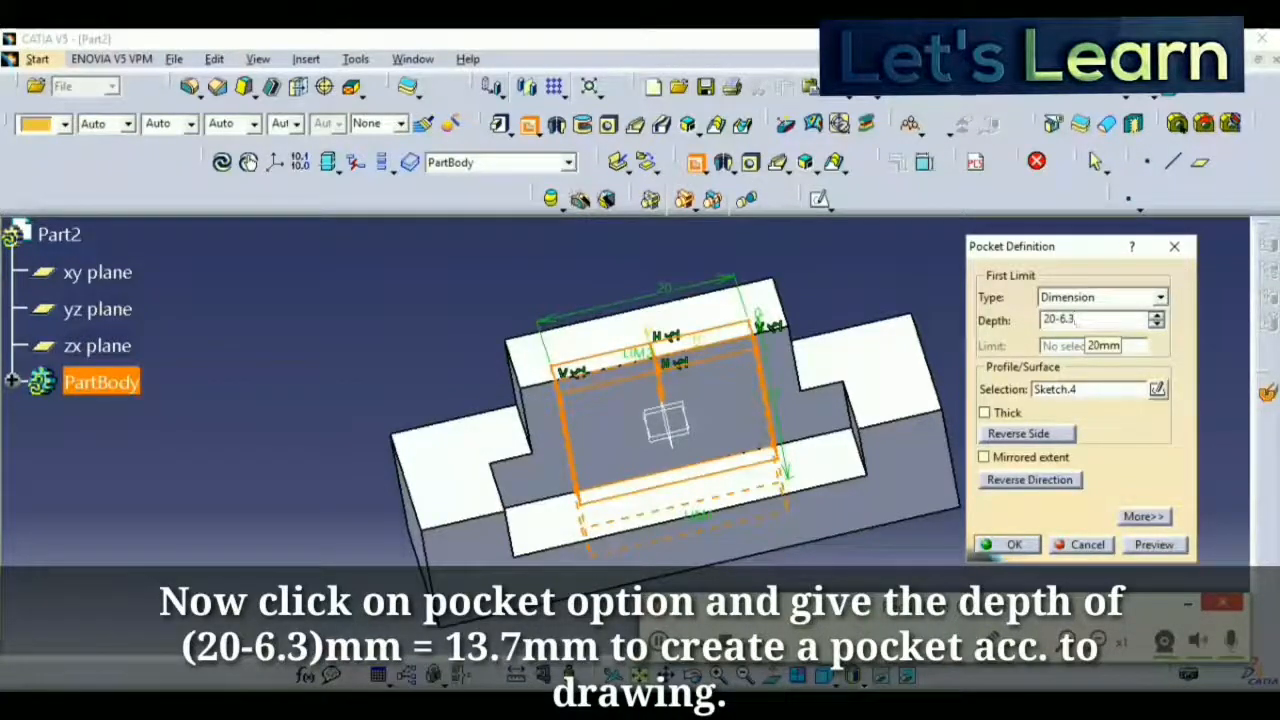
pyautogui.press('Return')
pyautogui.click(1033, 385)
pyautogui.moveTo(564, 392); pyautogui.dragTo(620, 349, button='middle')
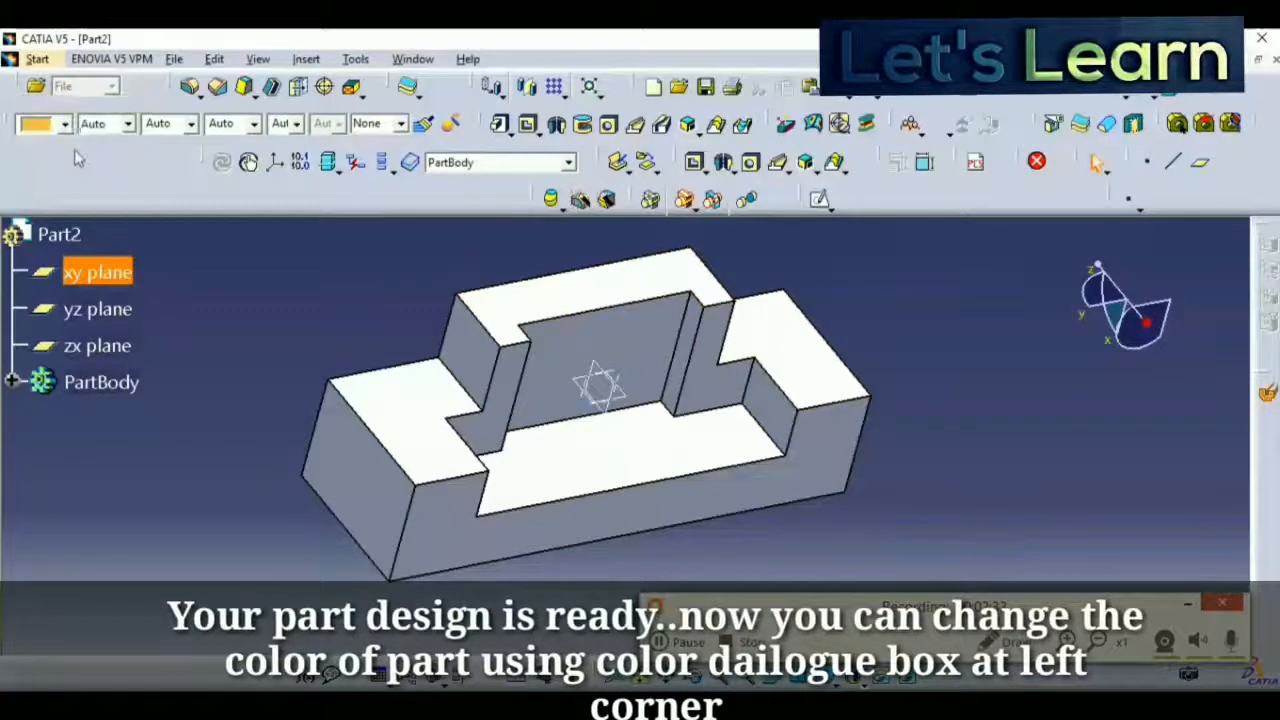
# Colour the whole part body yellow and inspect the finished part
pyautogui.click(100, 382)
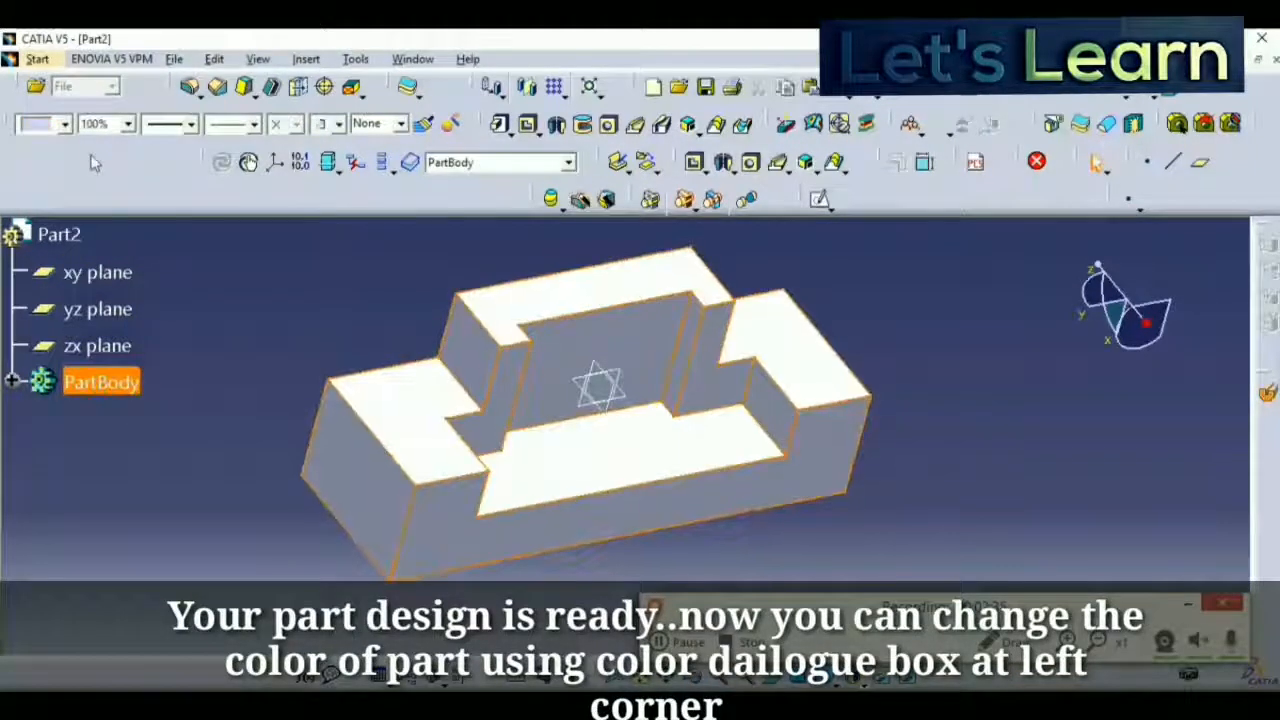
pyautogui.click(63, 123)
pyautogui.click(58, 181)
pyautogui.click(63, 123)
pyautogui.click(44, 290)
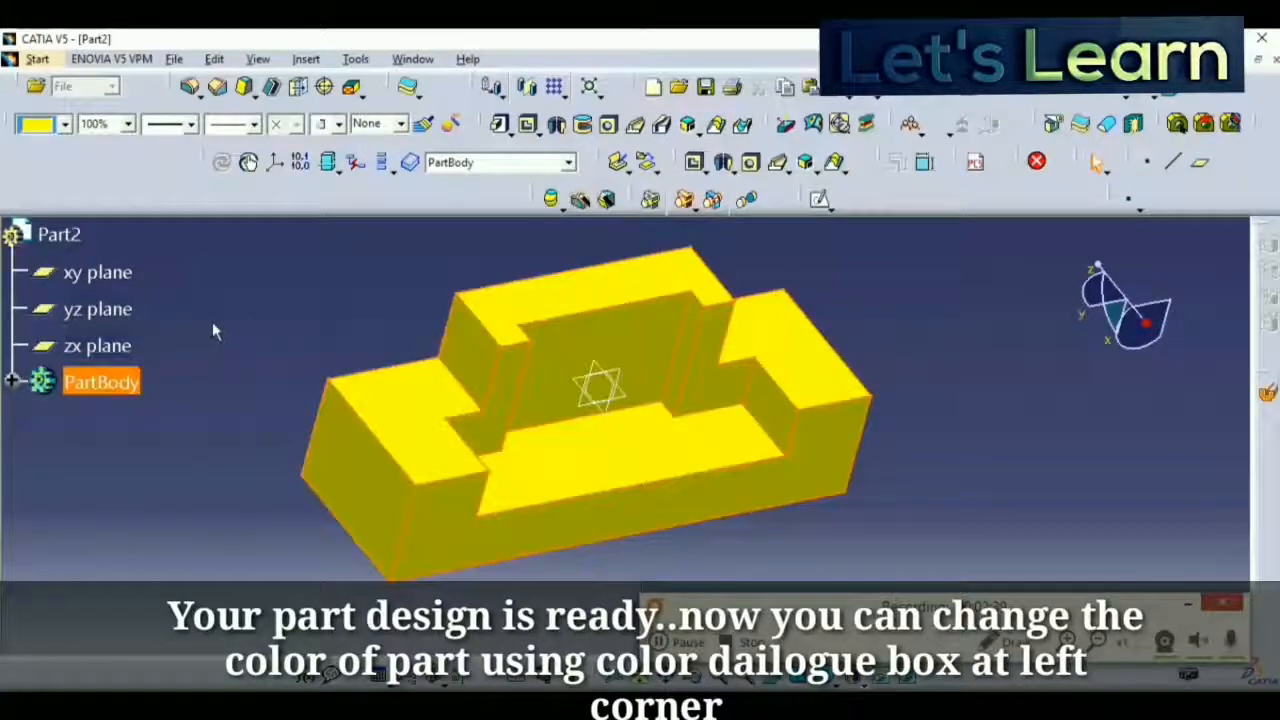
pyautogui.click(212, 322)
pyautogui.moveTo(148, 295); pyautogui.dragTo(415, 407, button='middle')
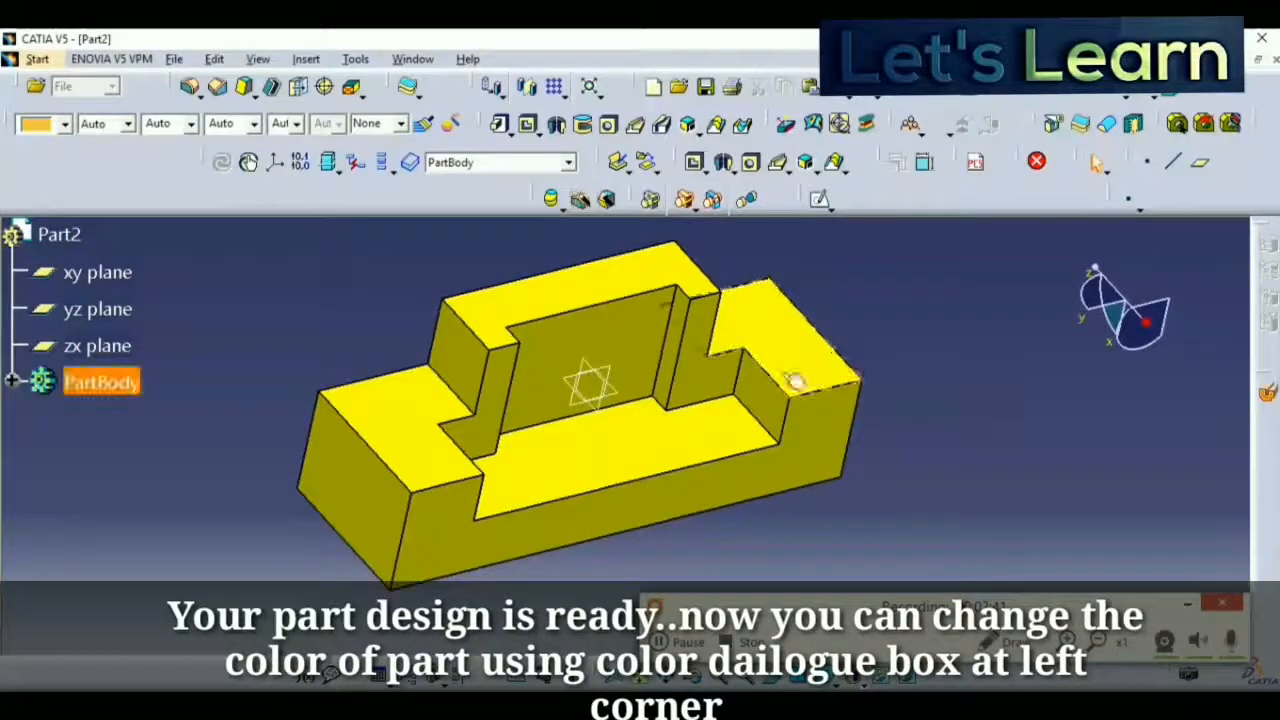
pyautogui.moveTo(874, 337); pyautogui.dragTo(642, 289, button='middle')
# Bring up the reference drawing and compare the finished part with it
pyautogui.click(570, 706)
pyautogui.click(1221, 43)
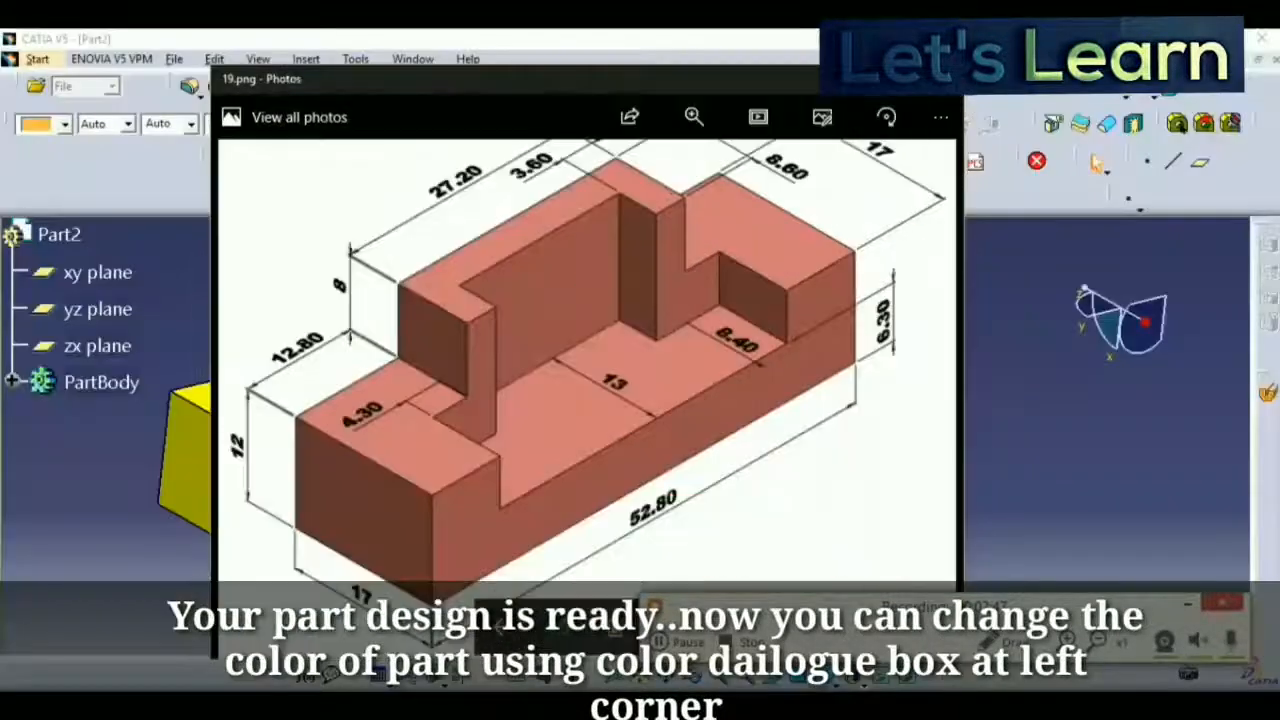
pyautogui.click(899, 78)
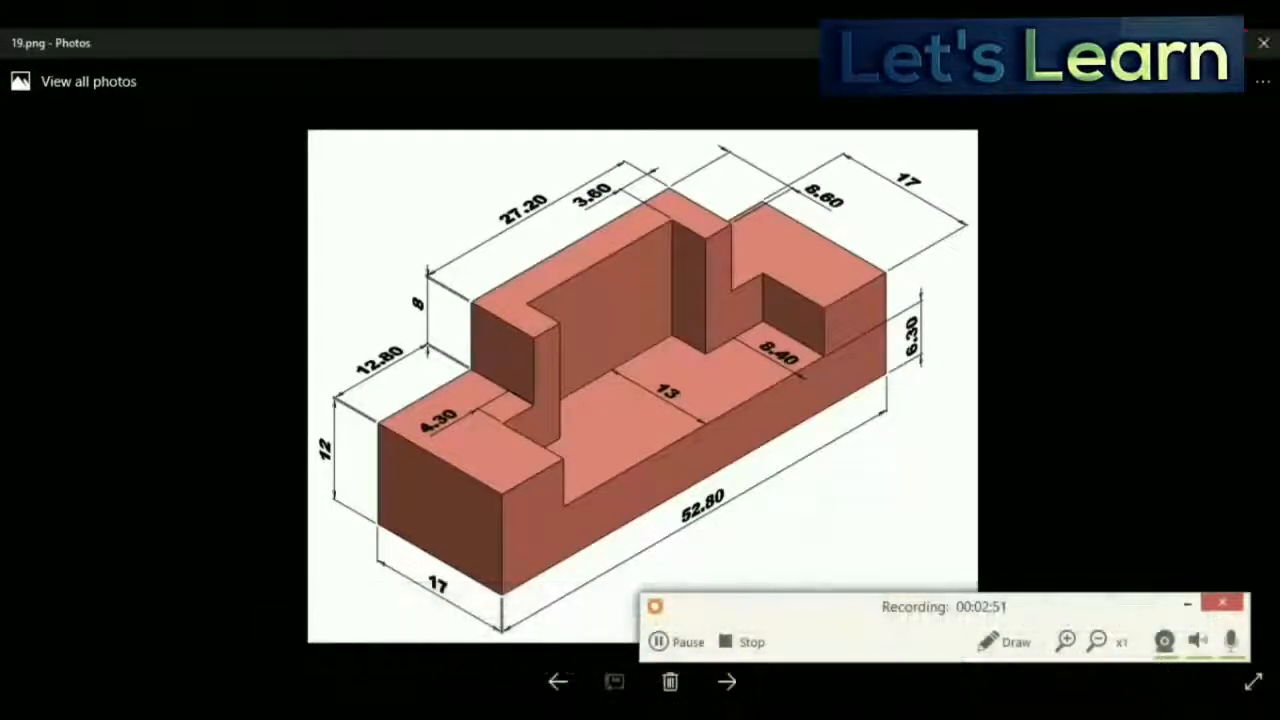
pyautogui.click(1221, 43)
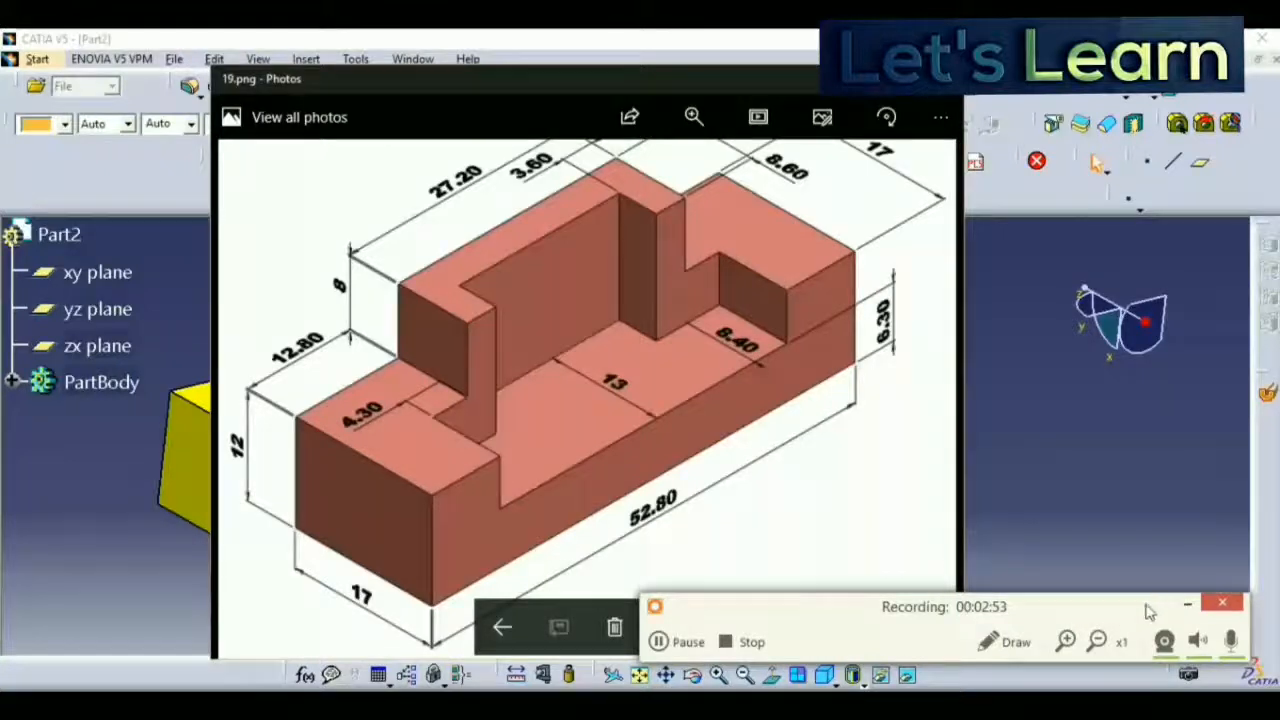
pyautogui.click(1181, 606)
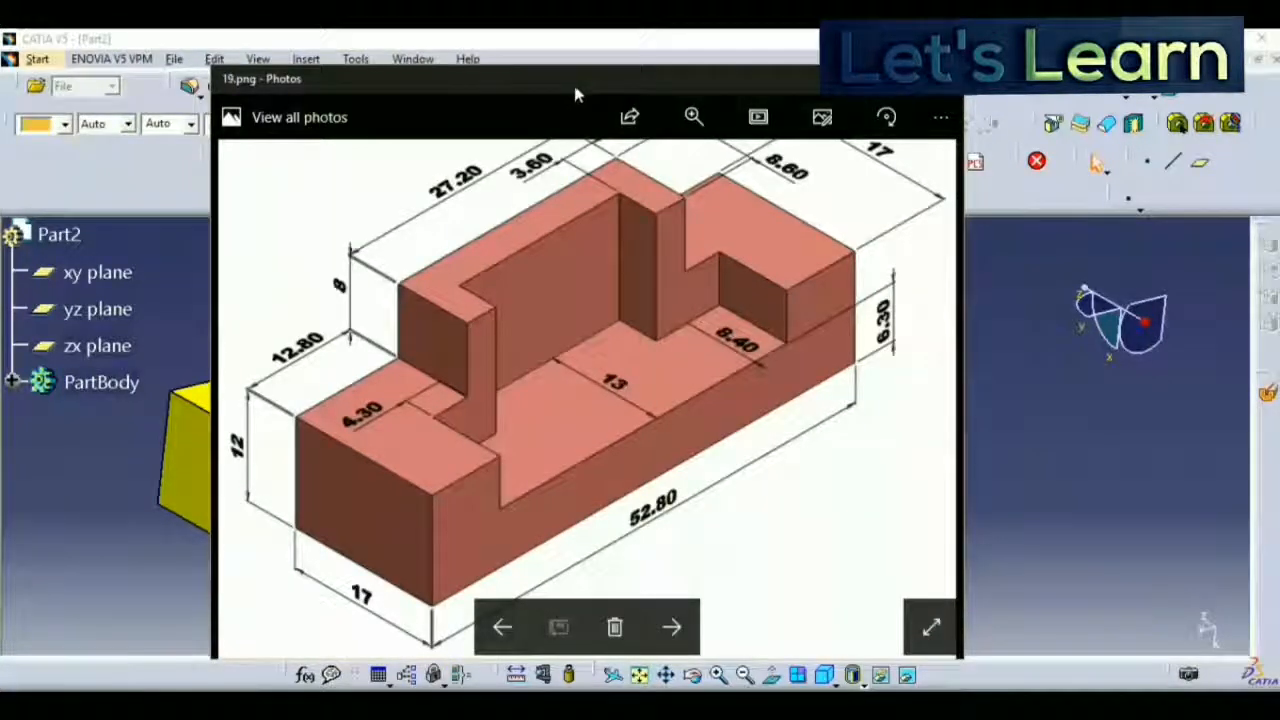